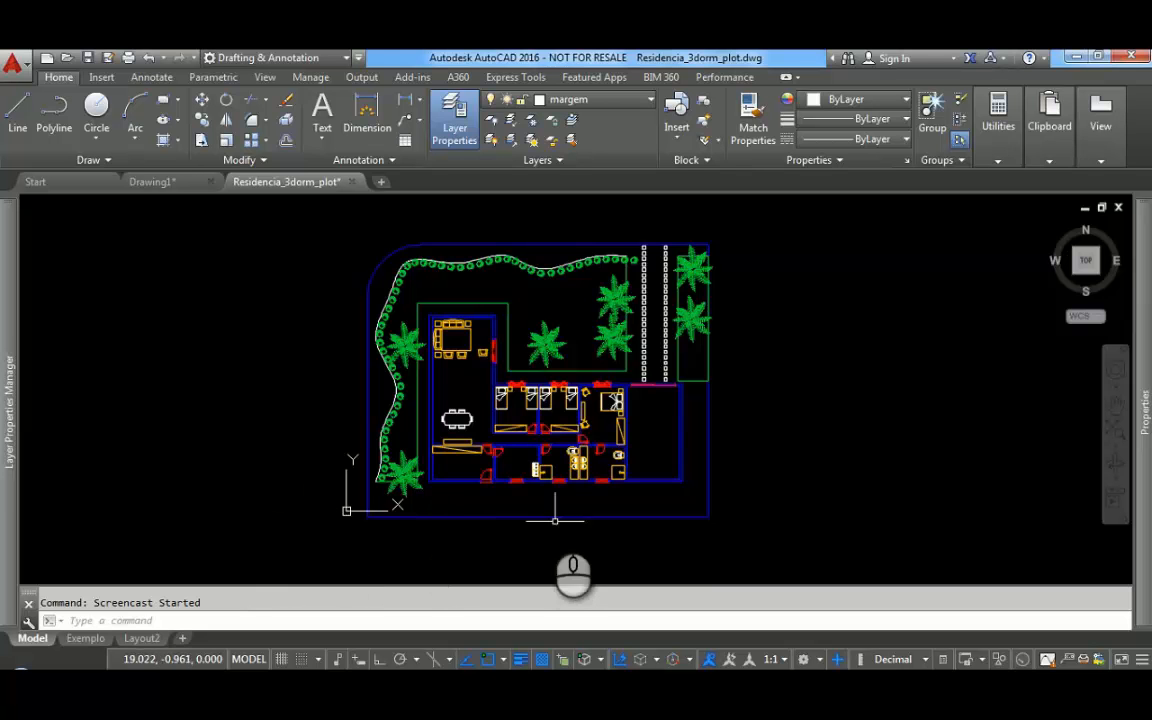
Step: Measure the house's overall width along its lower exterior wall, from outer corner to outer corner
scroll(509, 489, up, 4)
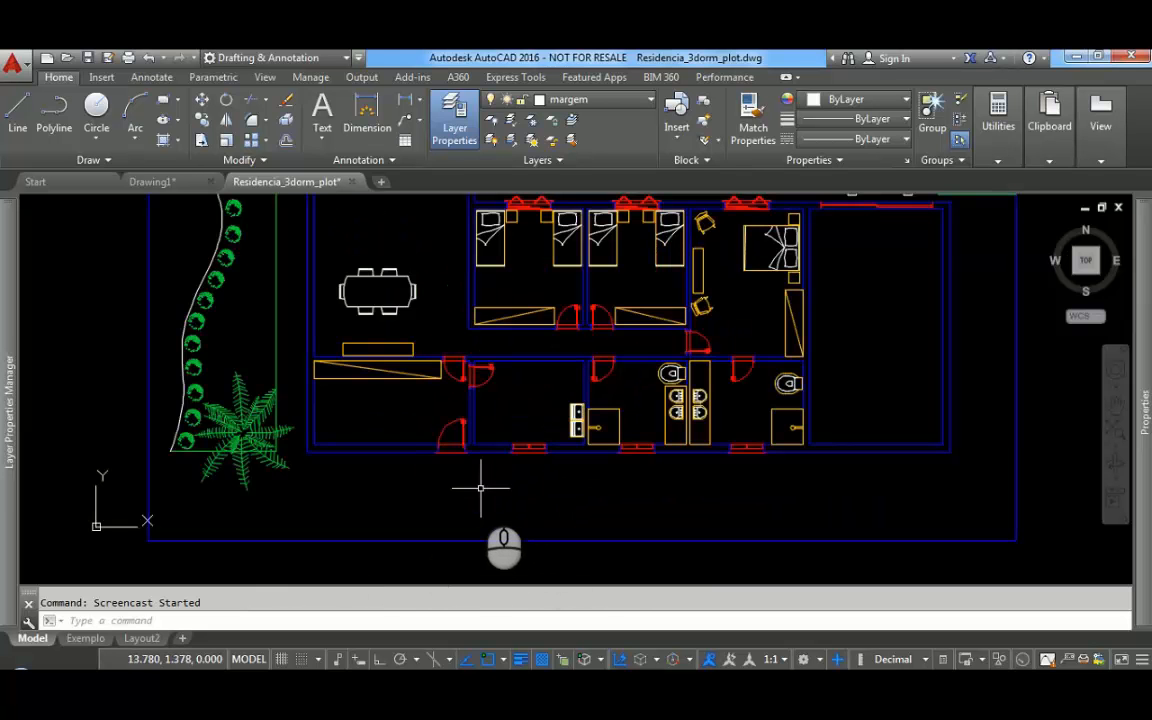
middle_drag(481, 483, 434, 525)
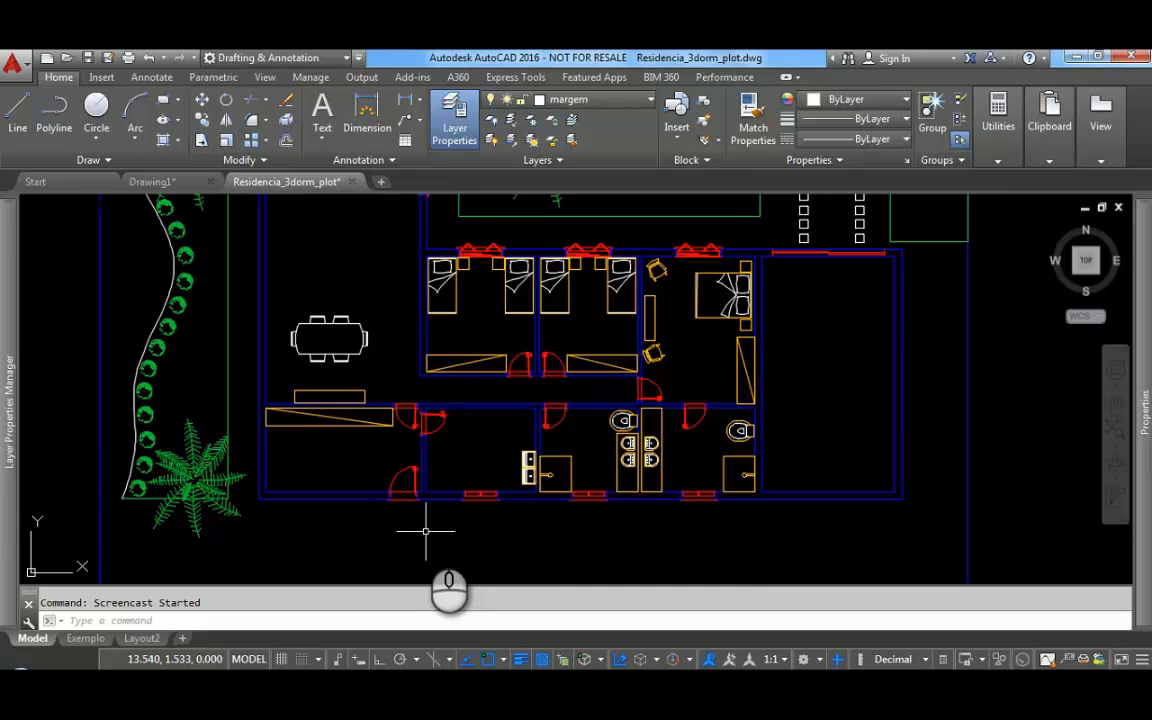
click(1009, 161)
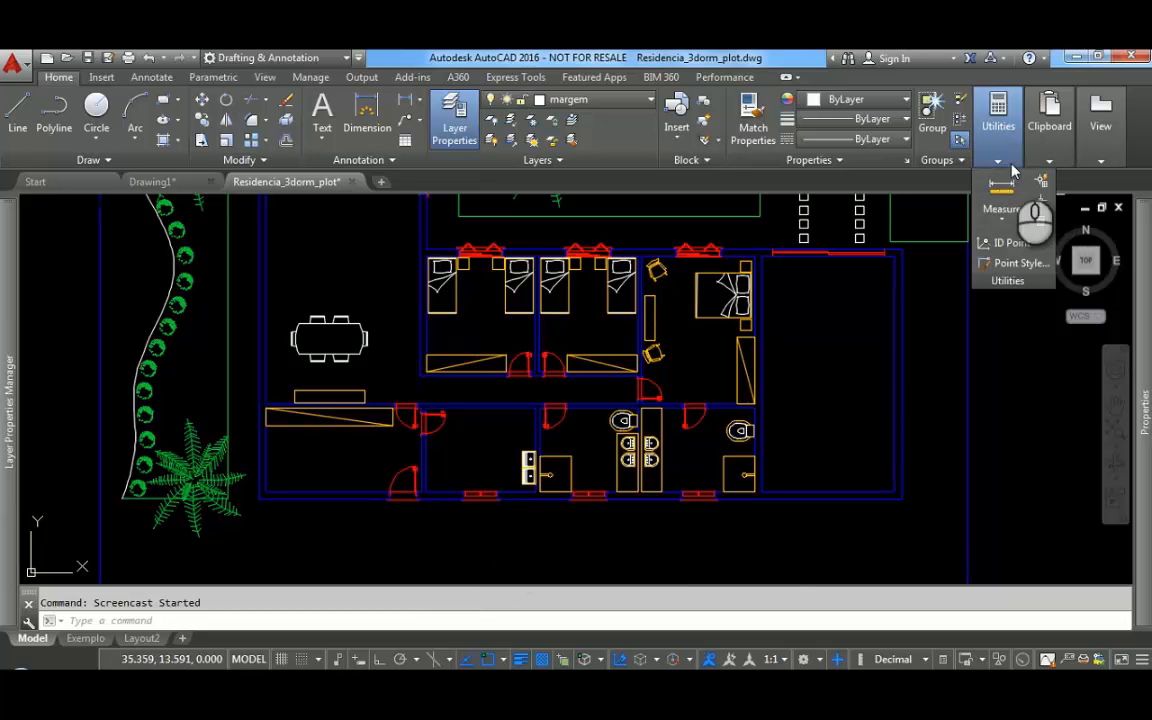
click(1002, 218)
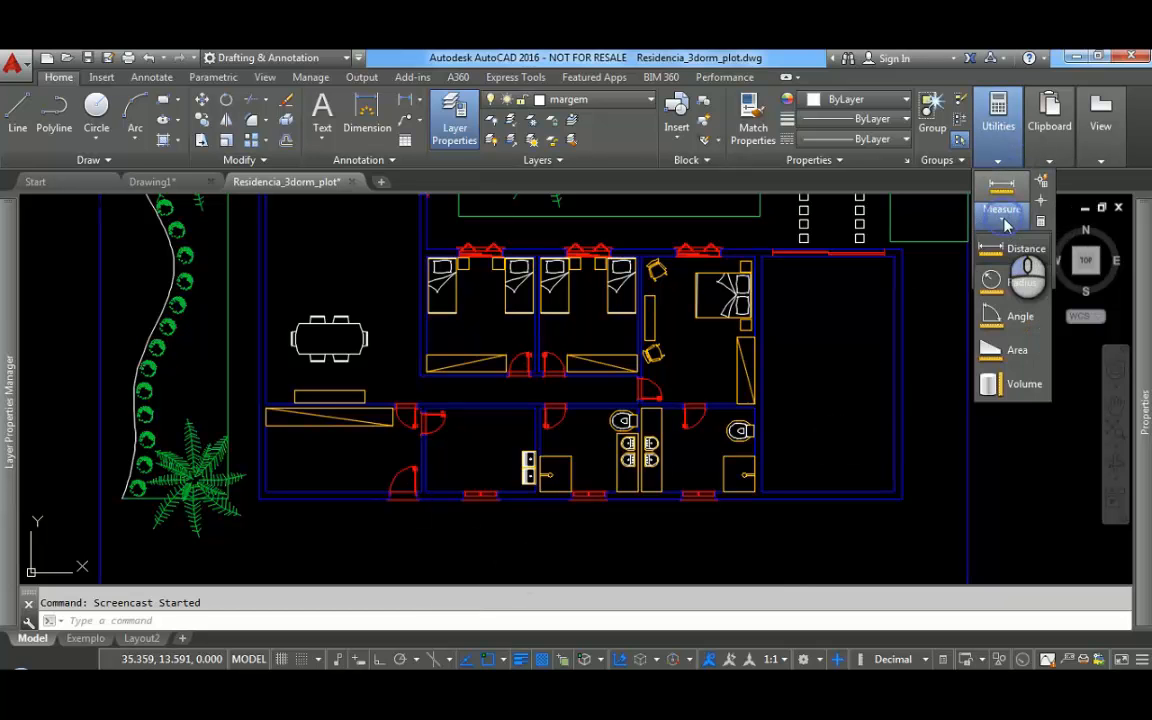
click(1015, 247)
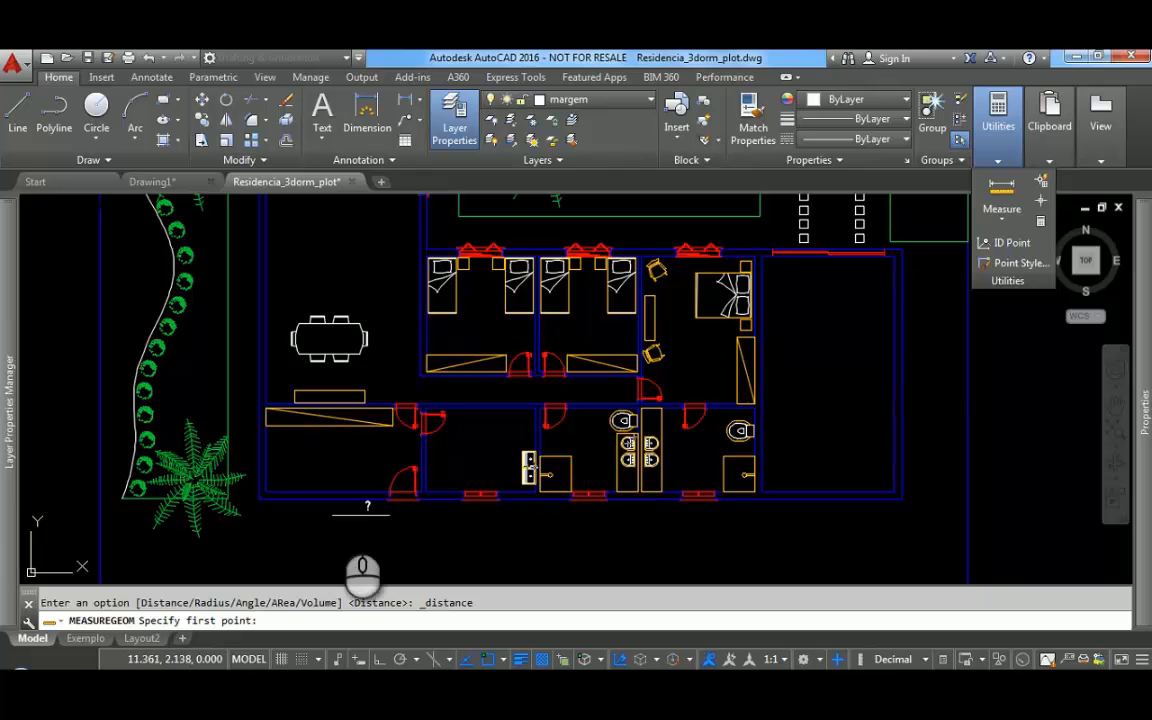
click(259, 498)
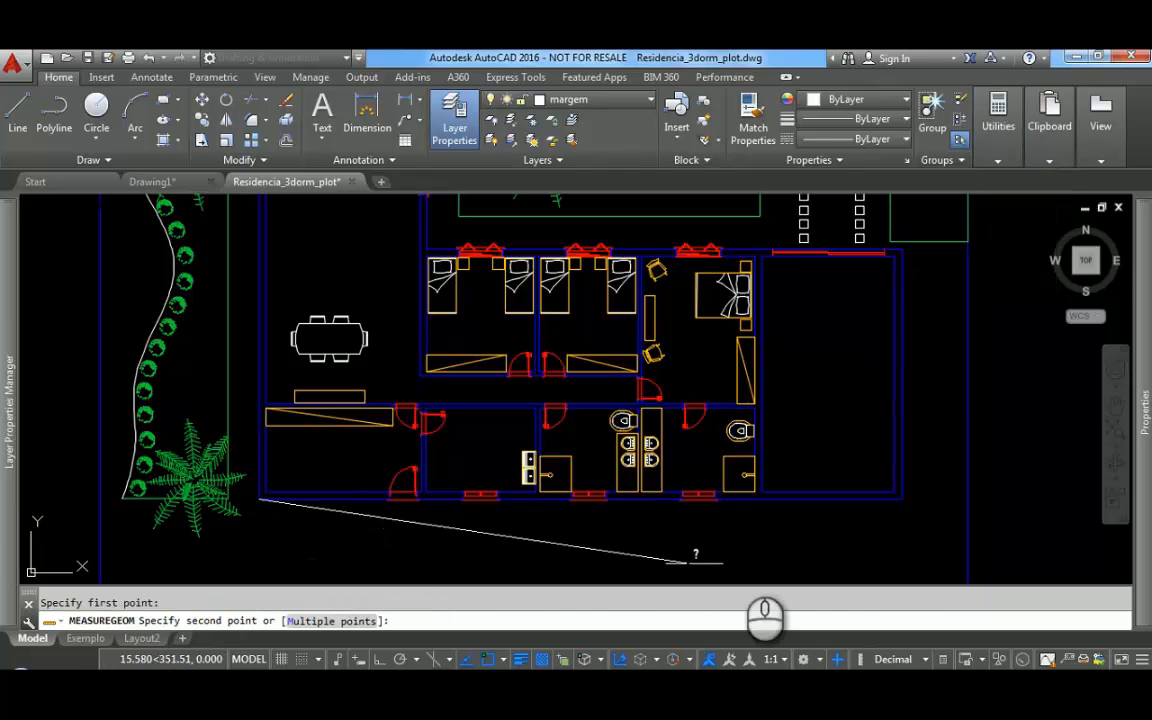
click(900, 498)
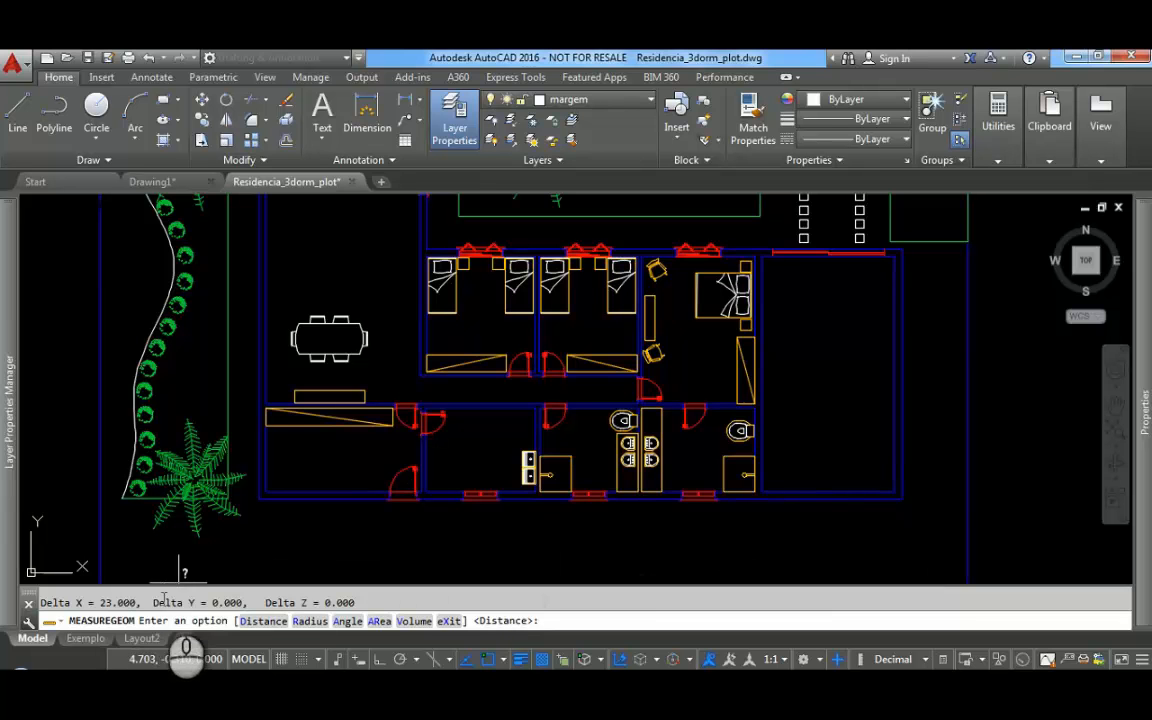
Step: Measure the inner width of the house's lower-left room along its bottom wall, and end the measurement
click(998, 128)
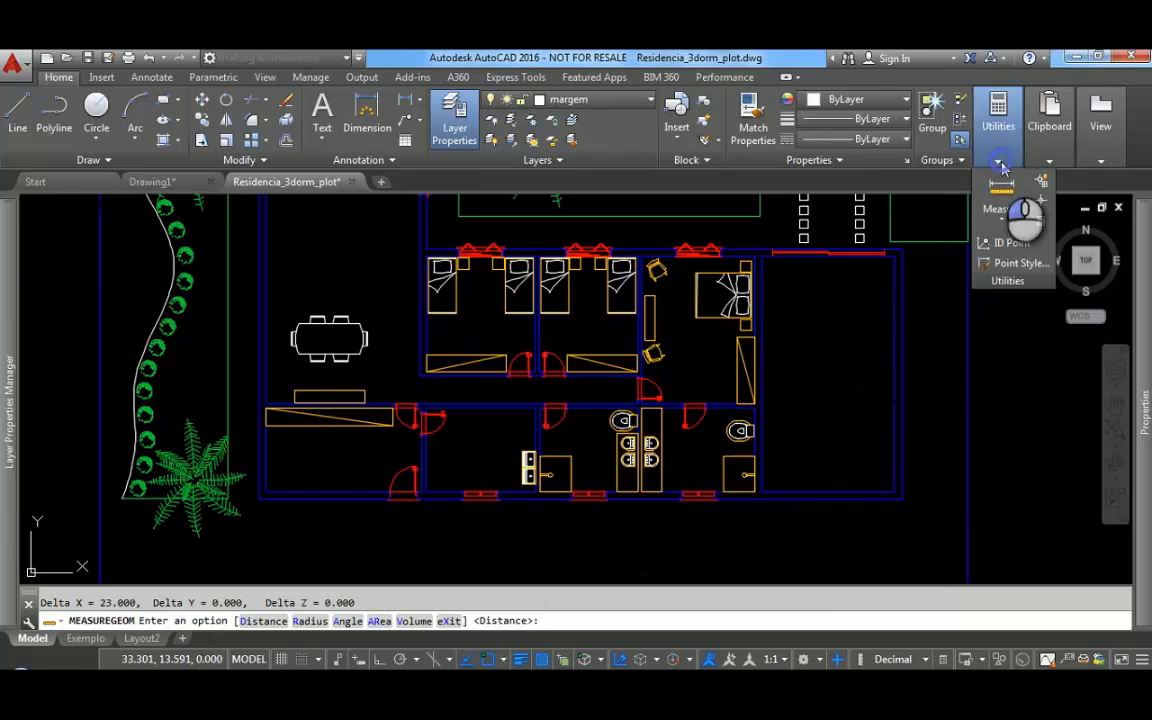
click(1004, 217)
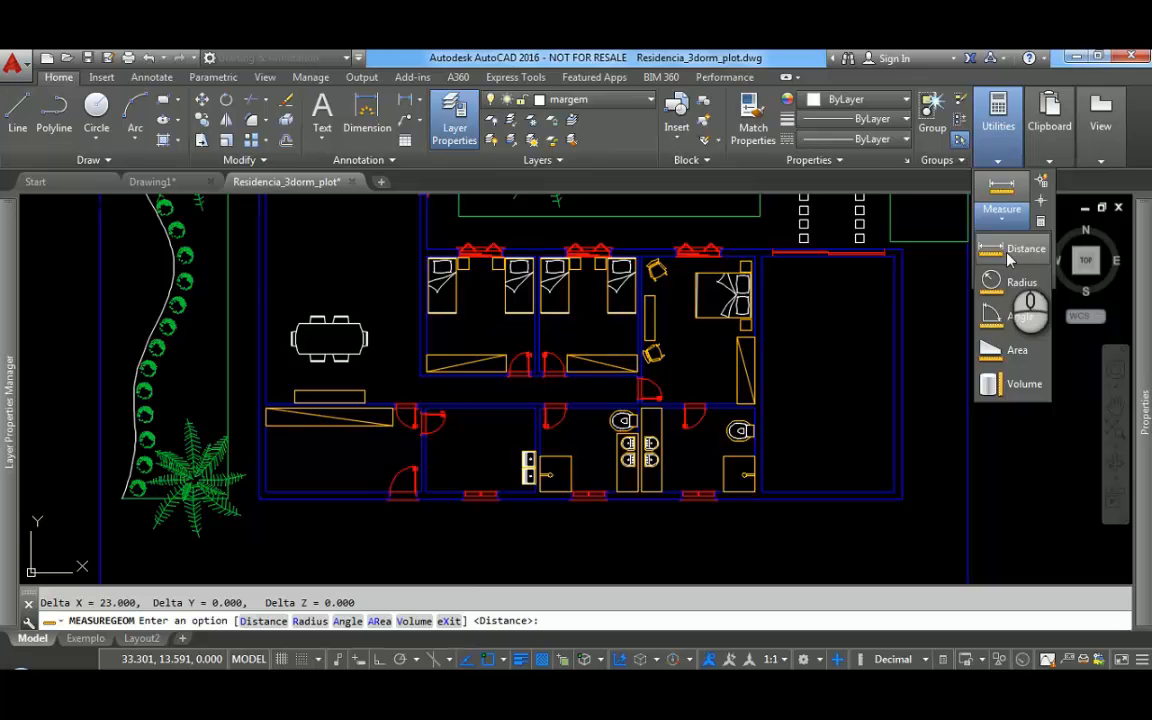
click(1012, 252)
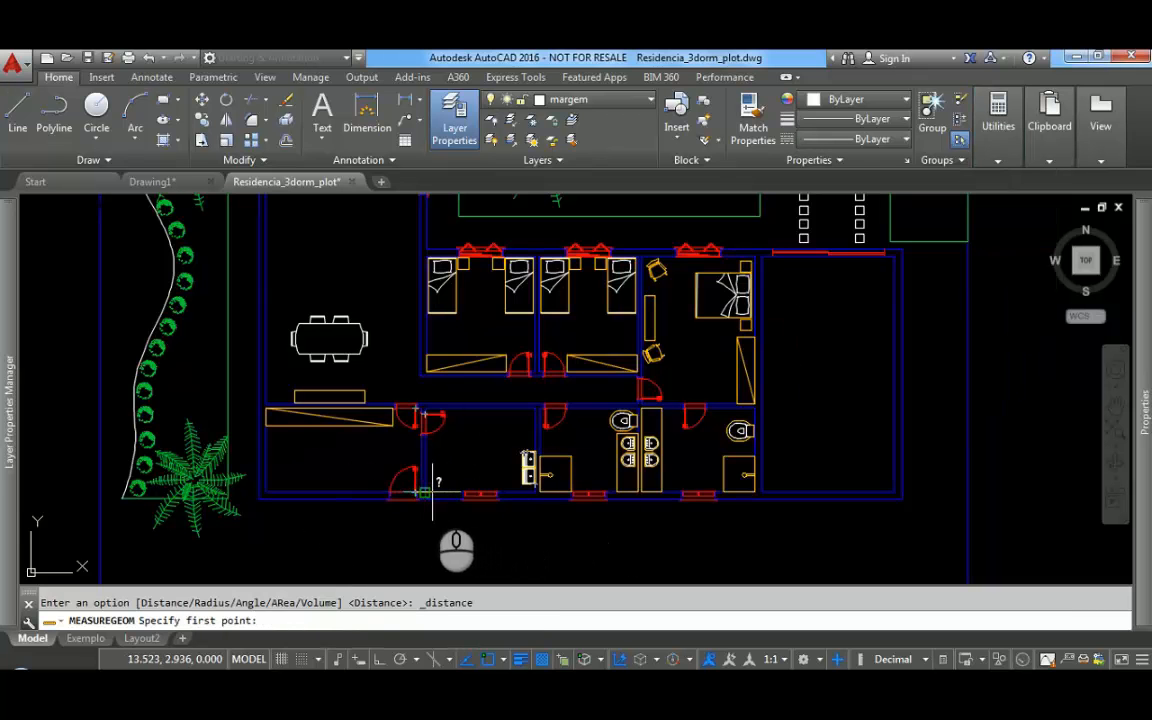
scroll(272, 492, up, 5)
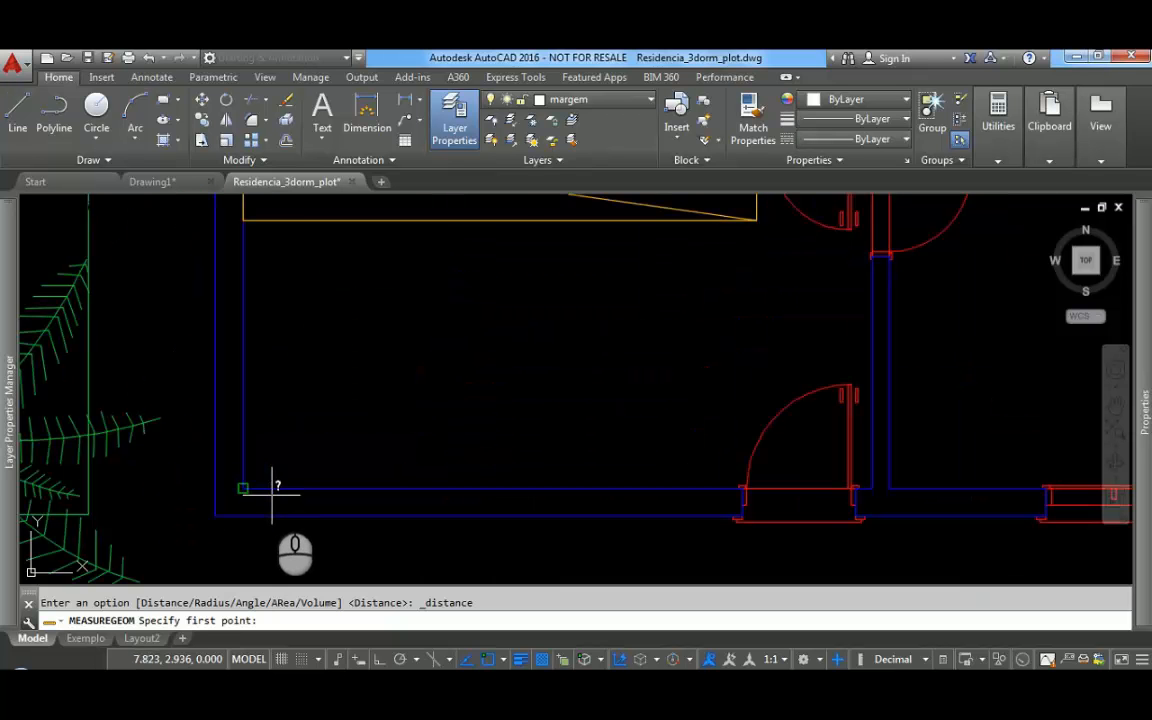
click(246, 488)
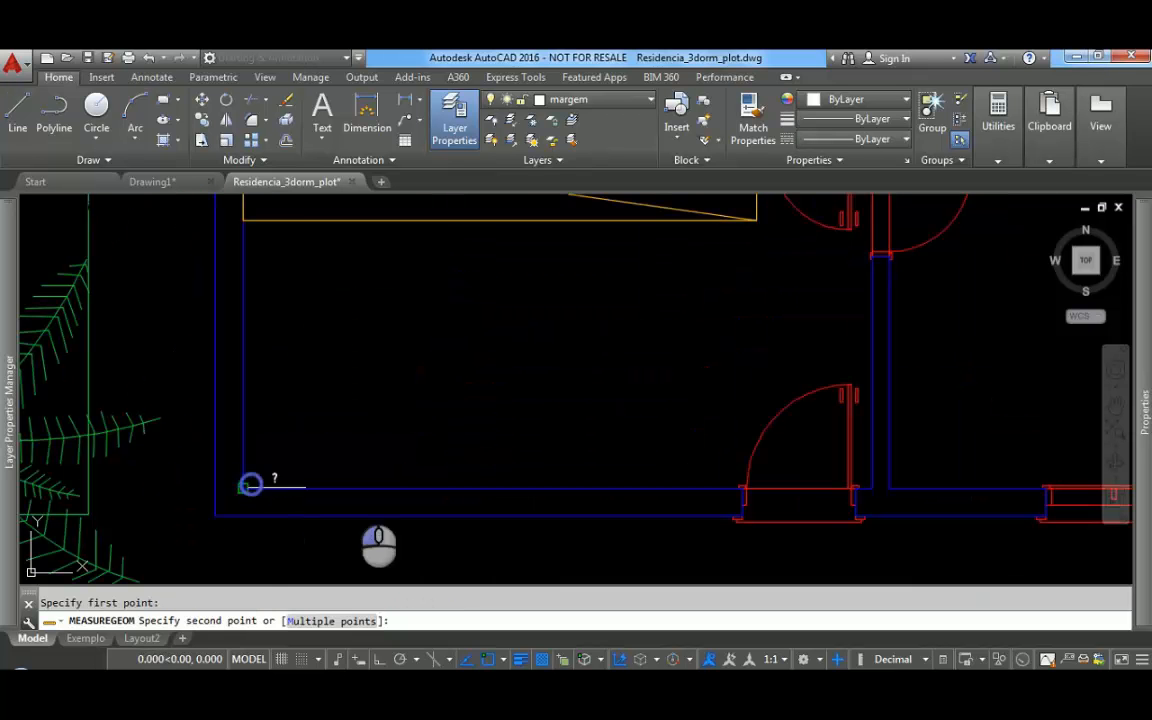
click(872, 489)
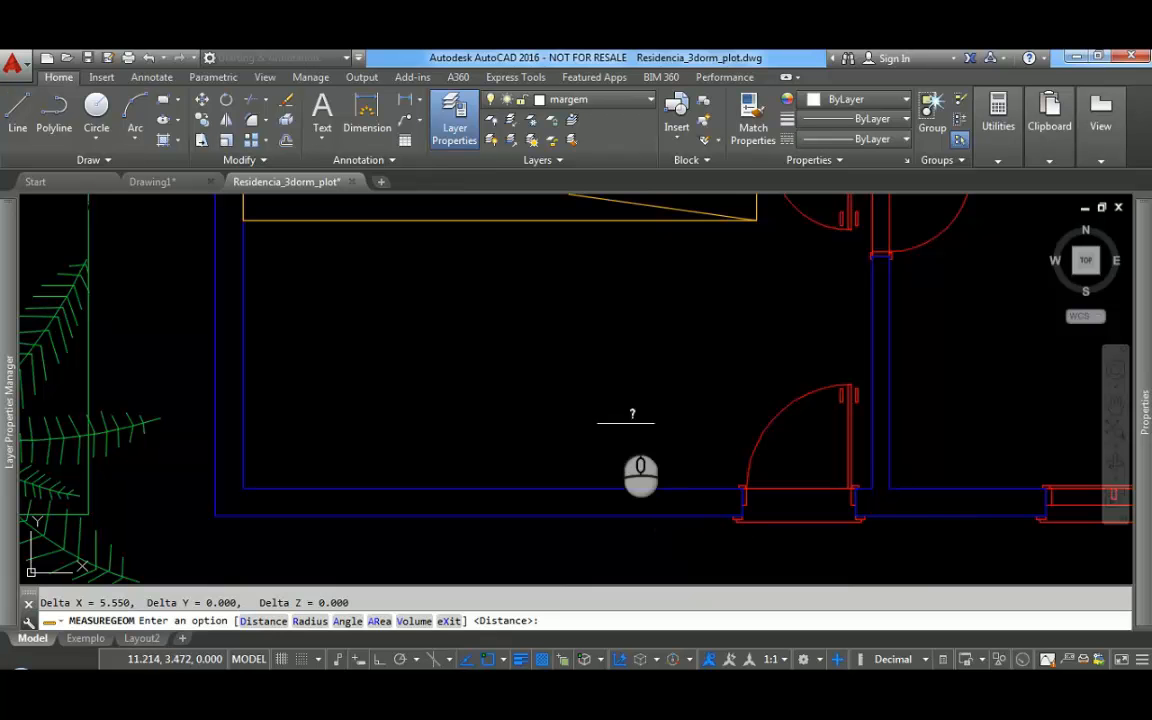
key(Escape)
Step: Check which layers hold the lower-left room's bottom wall and its entrance door, and clear each selection
scroll(598, 400, down, 5)
middle_drag(680, 403, 592, 462)
scroll(572, 428, up, 2)
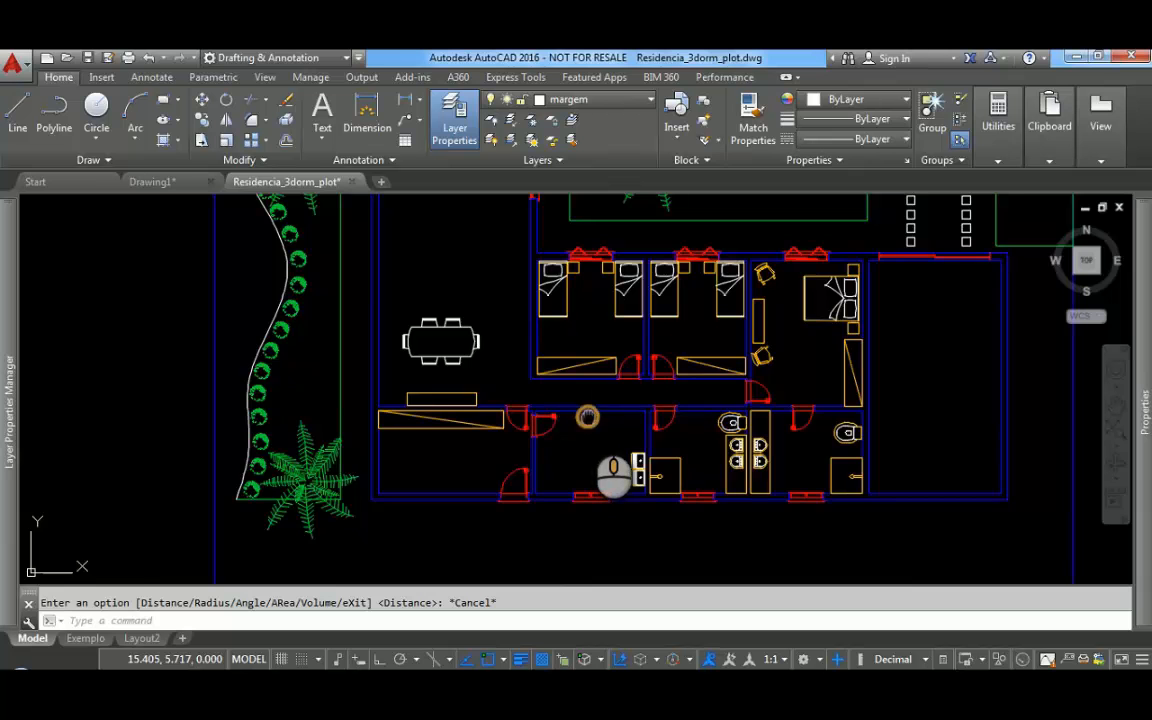
middle_drag(587, 416, 643, 437)
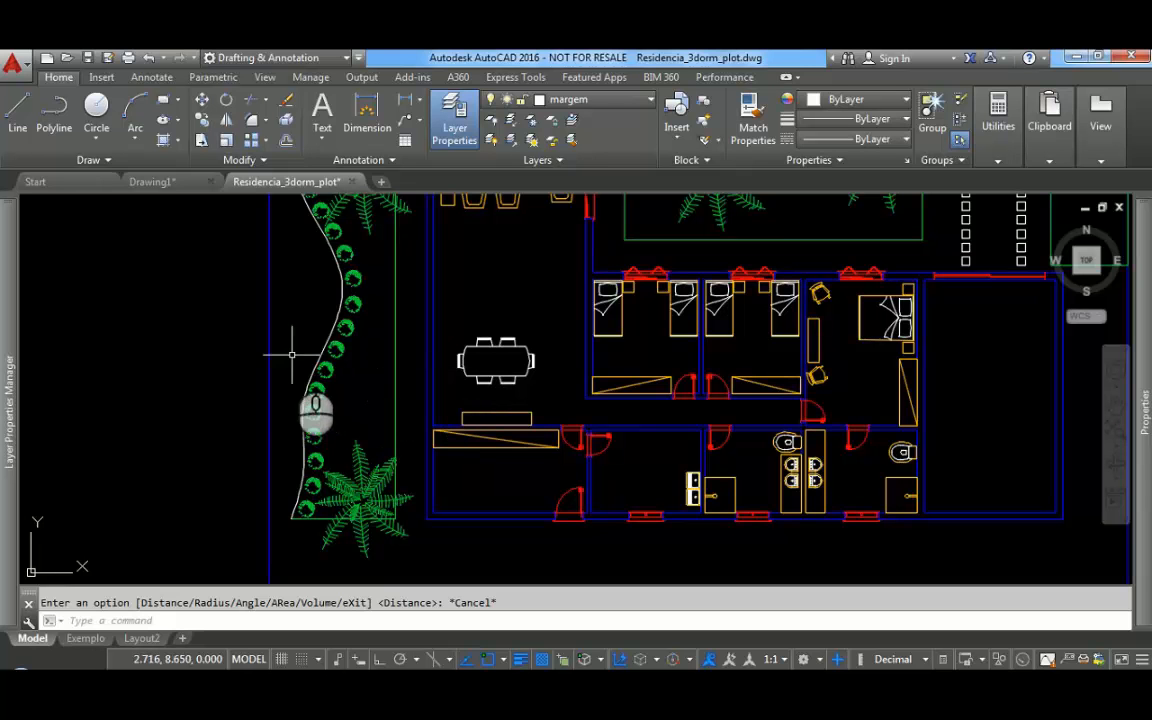
mouse_move(9, 362)
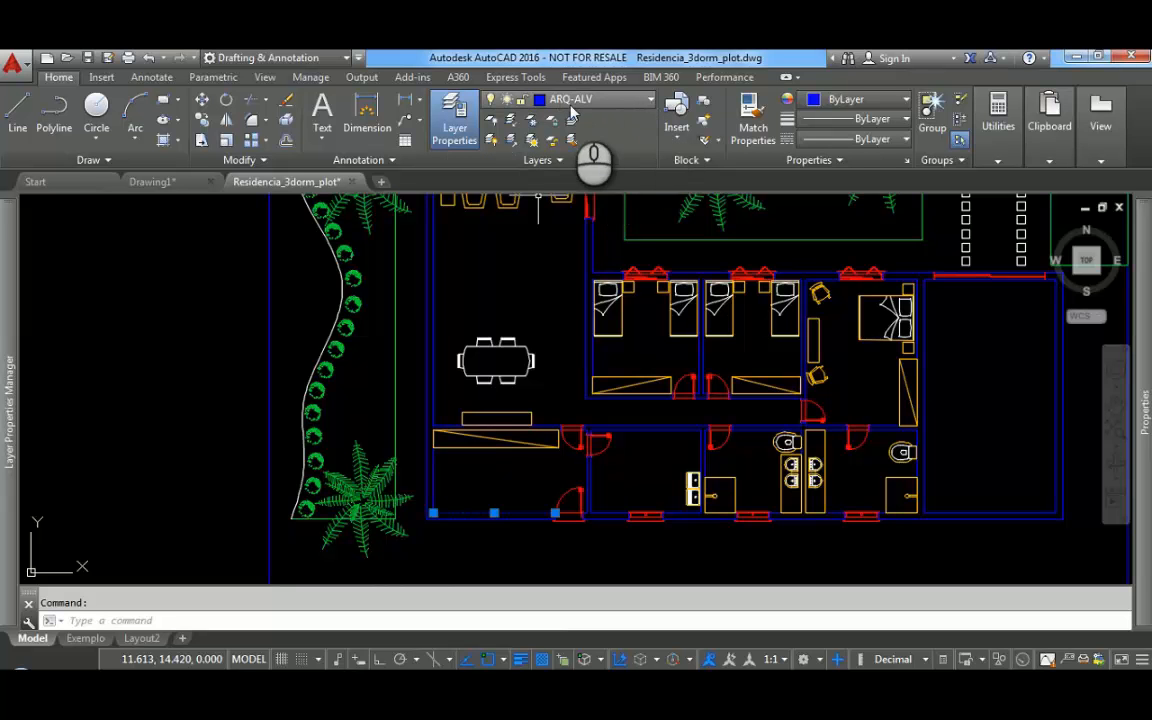
key(Escape)
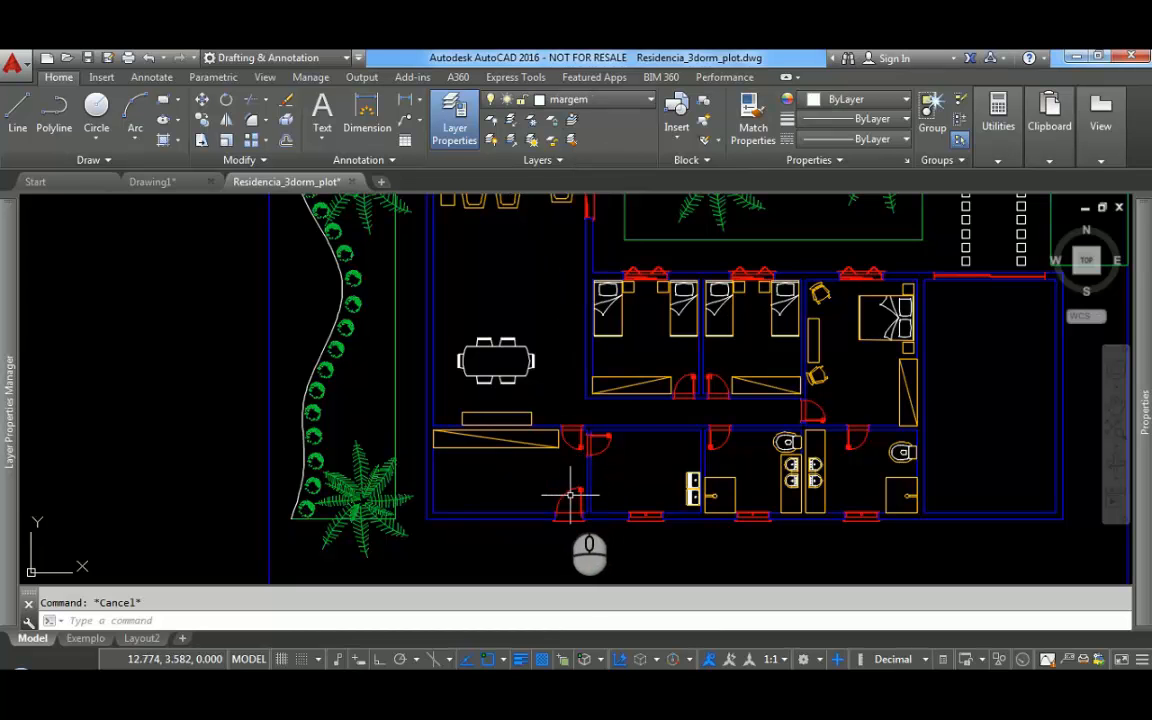
click(562, 494)
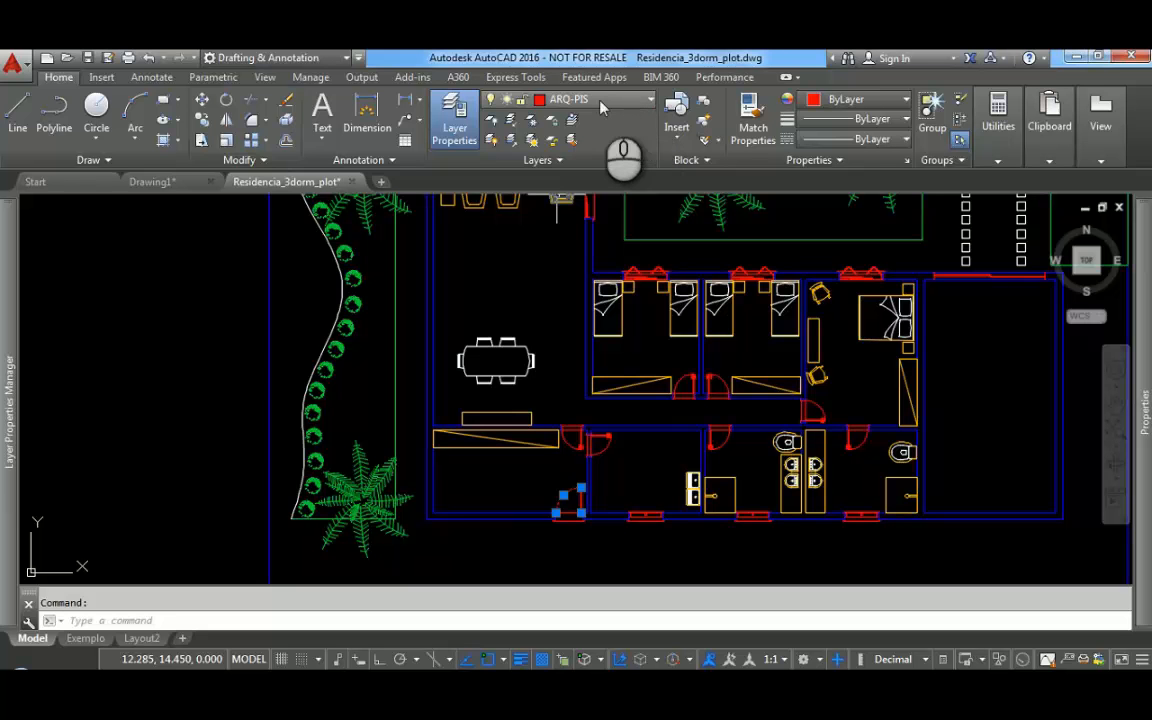
key(Escape)
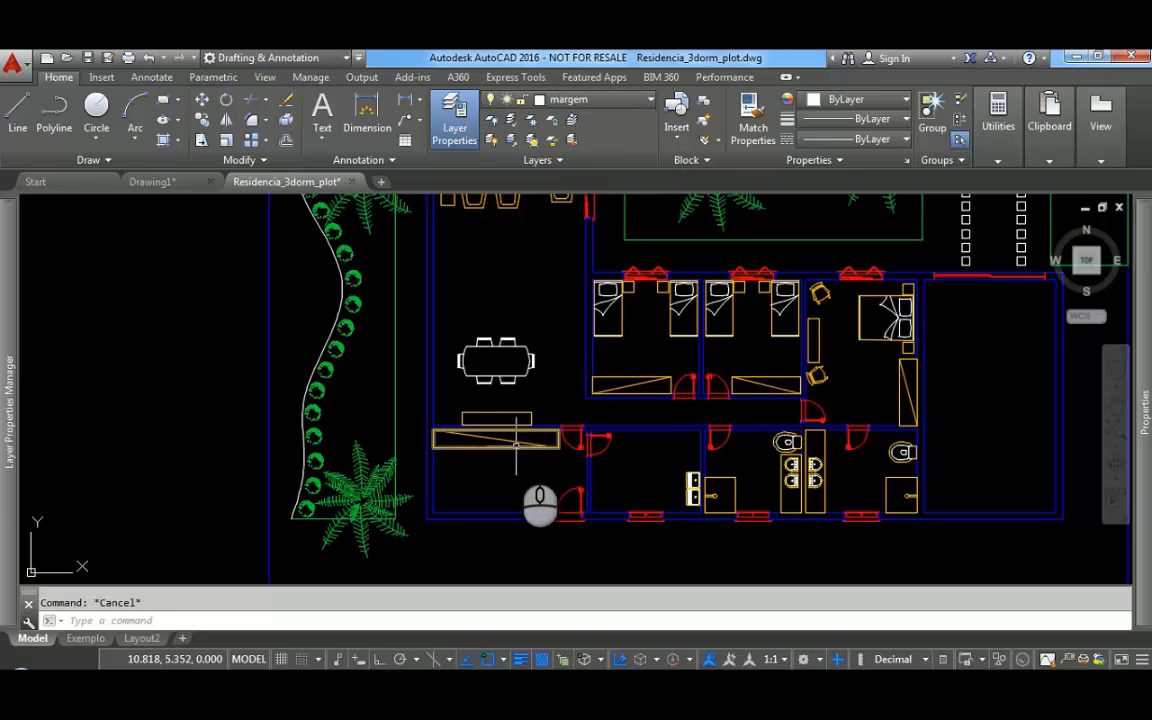
Step: Check the layers and layer properties of the long cabinet in the lower-left room and the garden boundary line
click(516, 440)
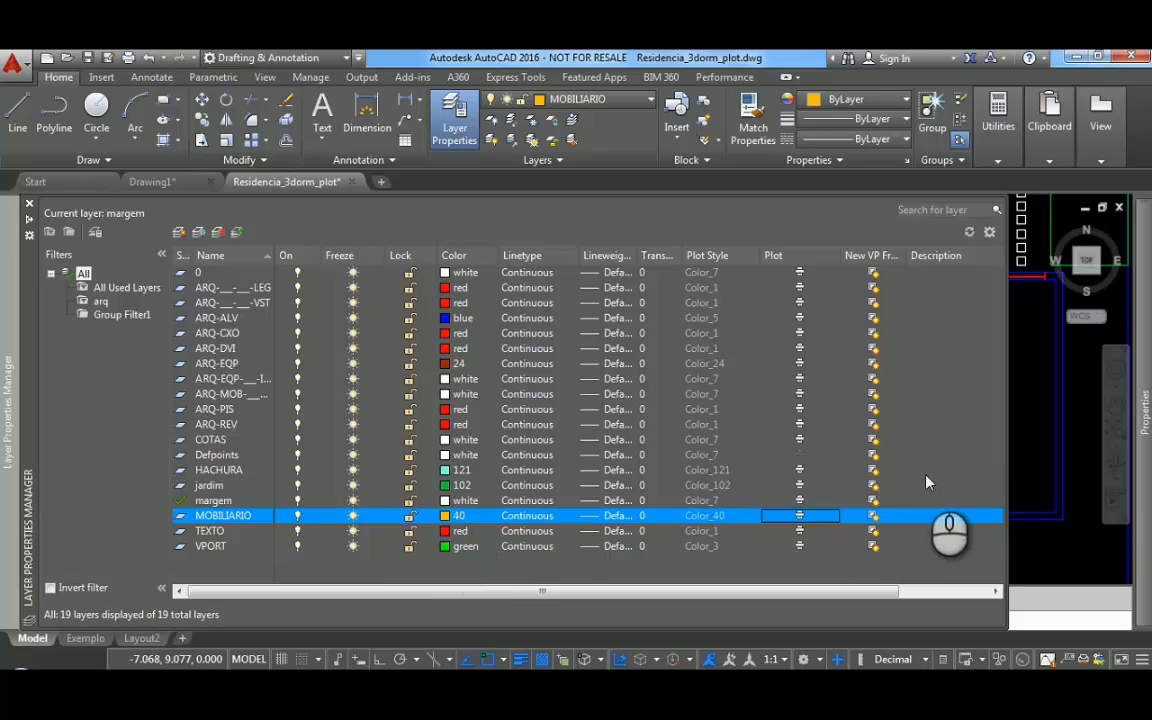
click(1026, 456)
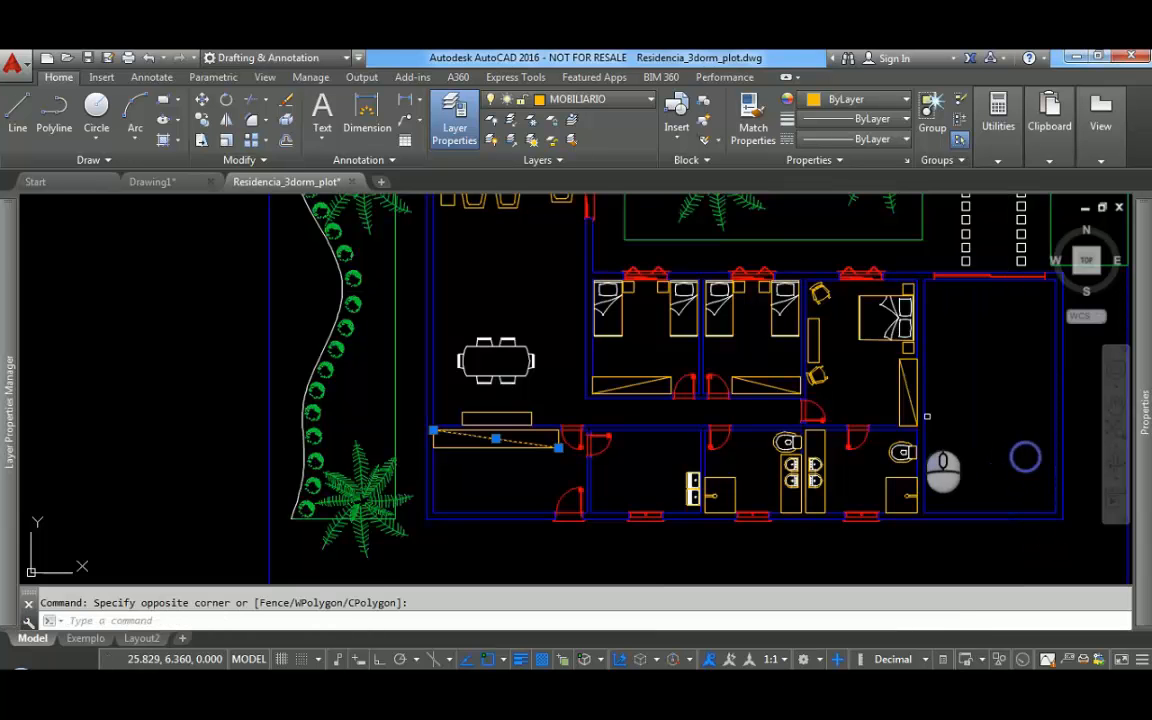
middle_drag(636, 313, 625, 390)
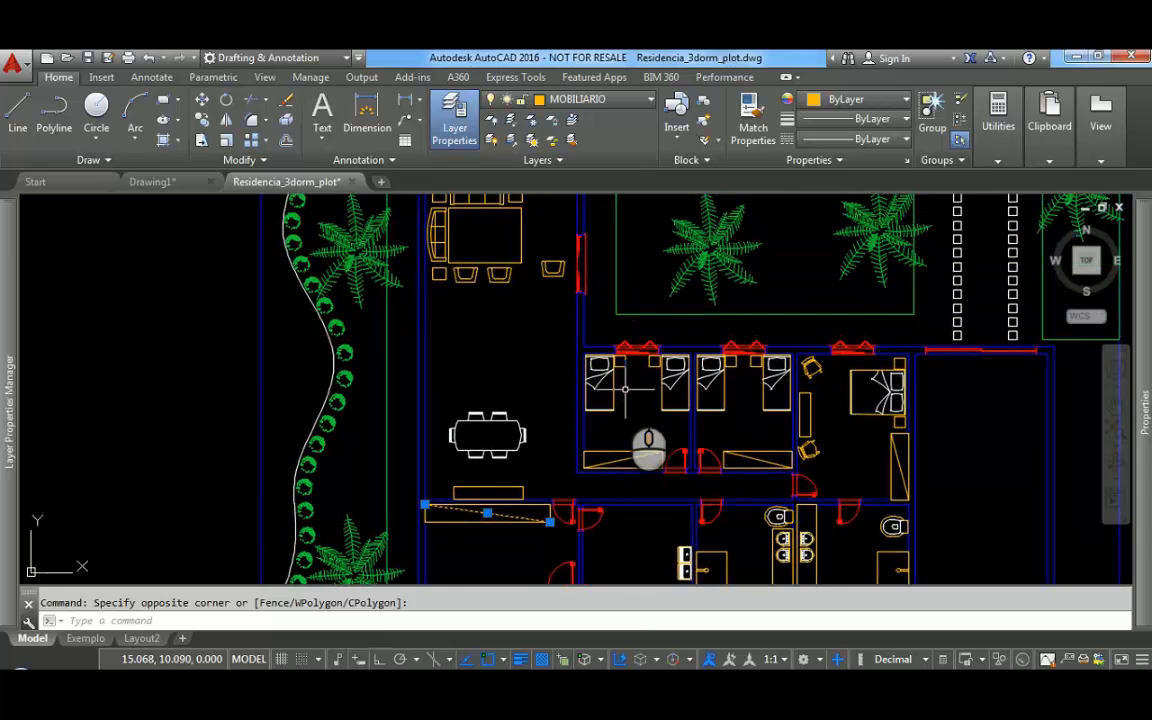
click(664, 314)
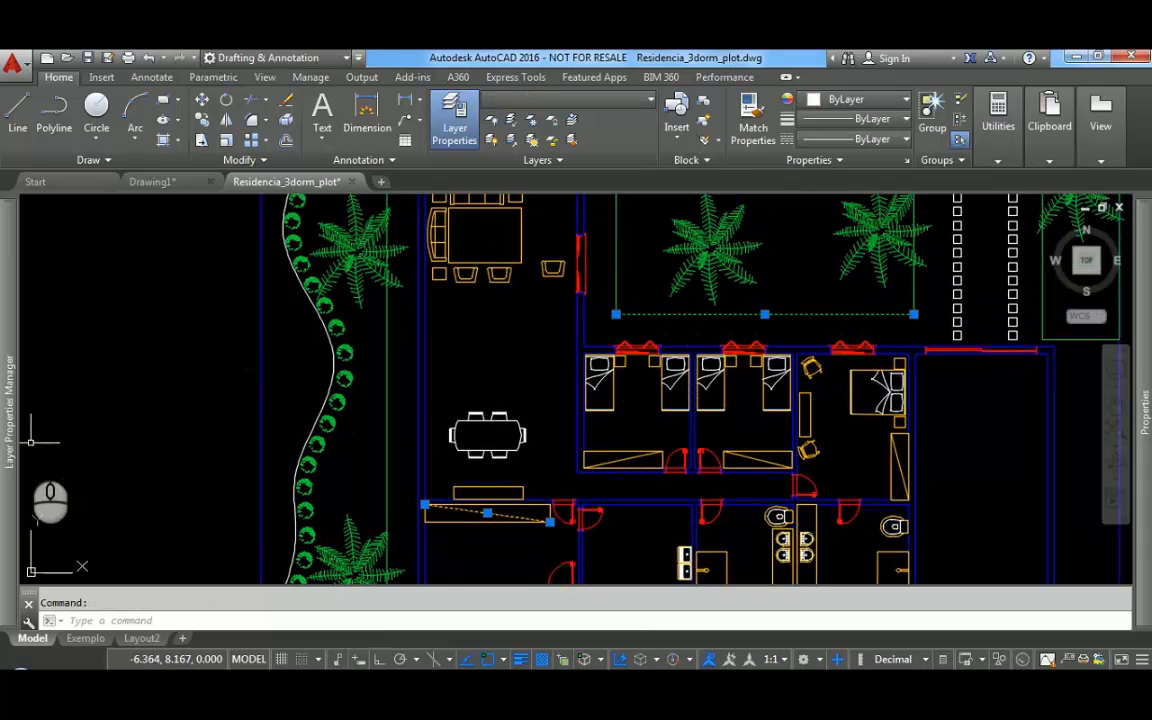
mouse_move(14, 450)
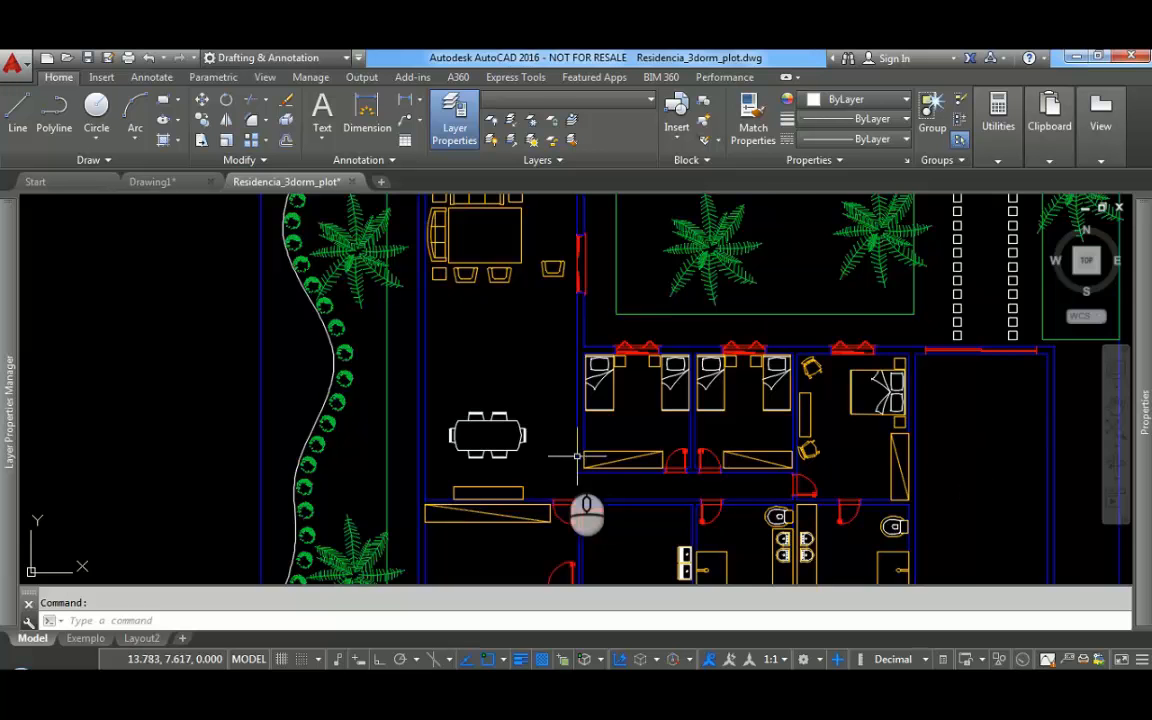
scroll(577, 456, down, 3)
middle_drag(578, 456, 578, 410)
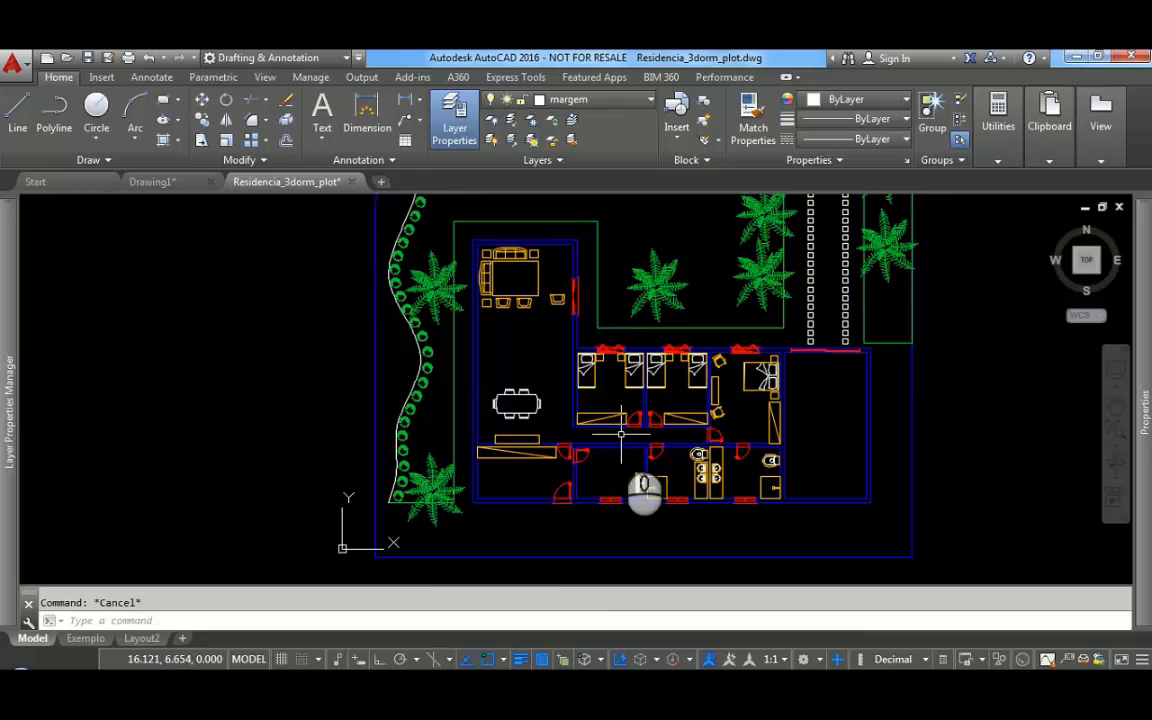
middle_drag(617, 424, 637, 451)
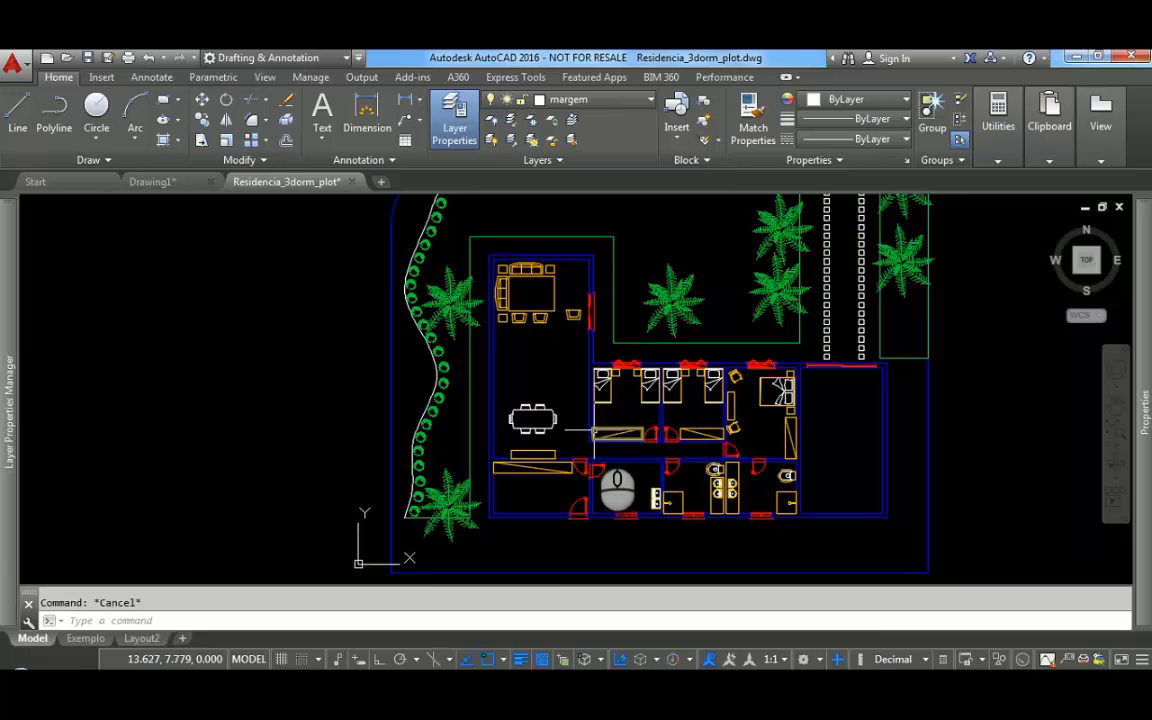
middle_drag(648, 436, 592, 428)
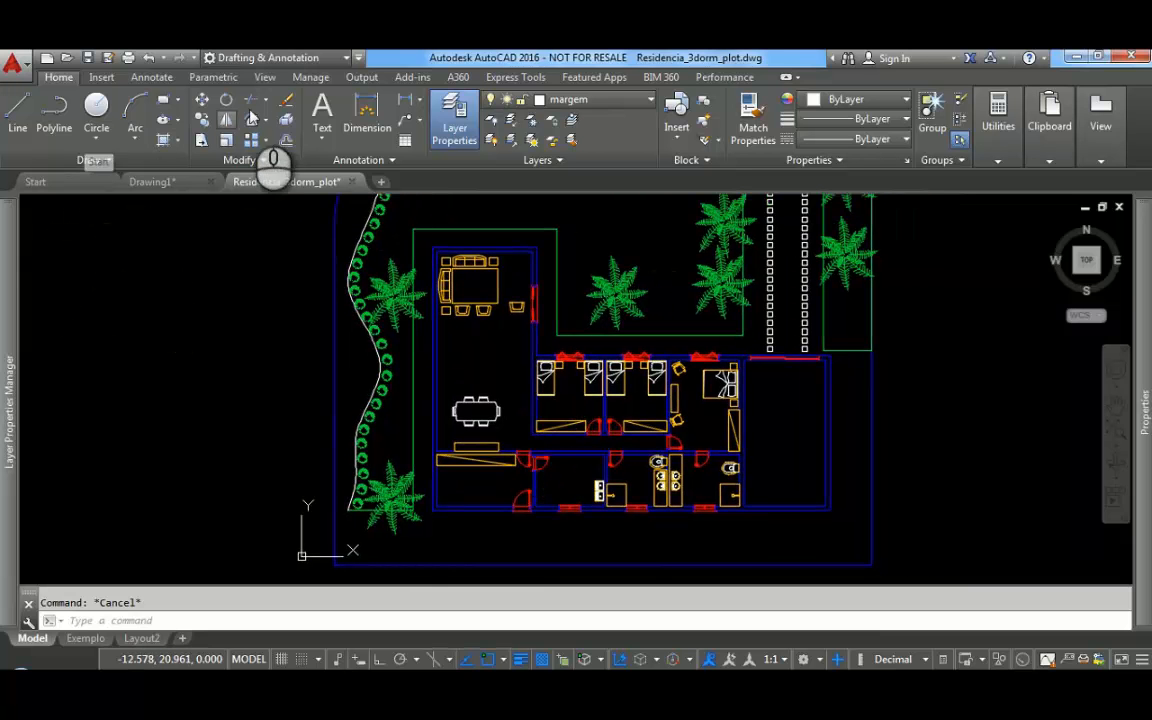
Step: Start plotting the model and set the plotter to AutoCAD PDF (High Quality Print).pc3
click(360, 77)
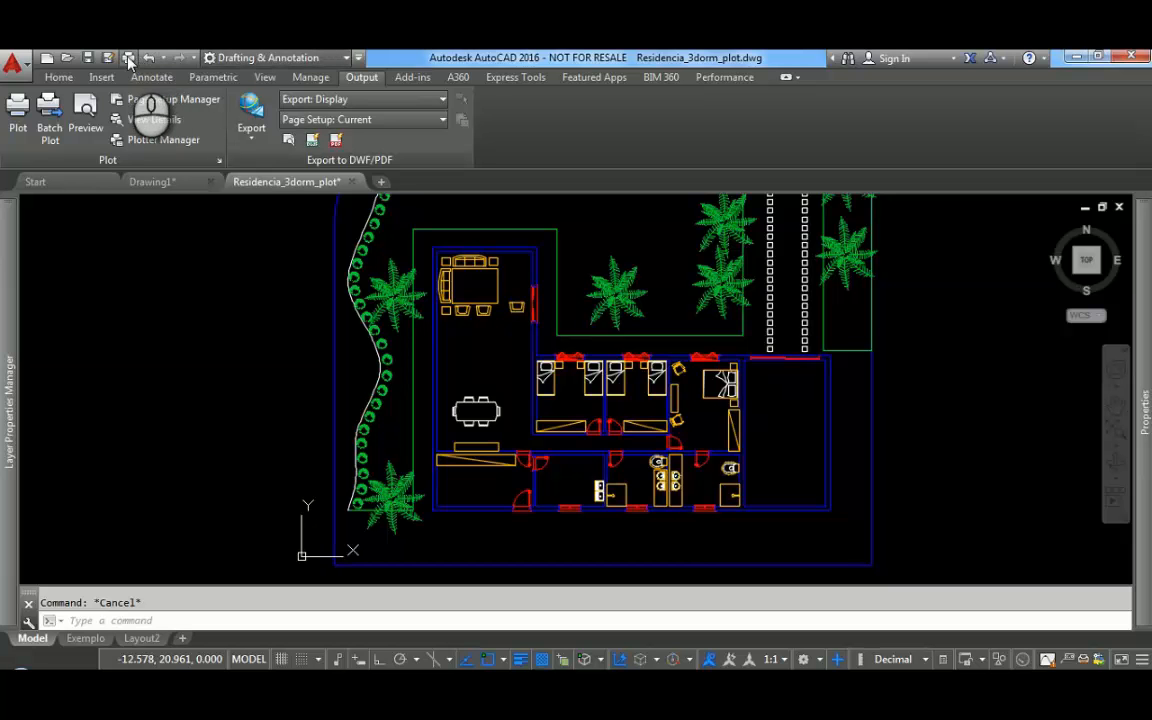
click(17, 130)
drag(498, 127, 494, 110)
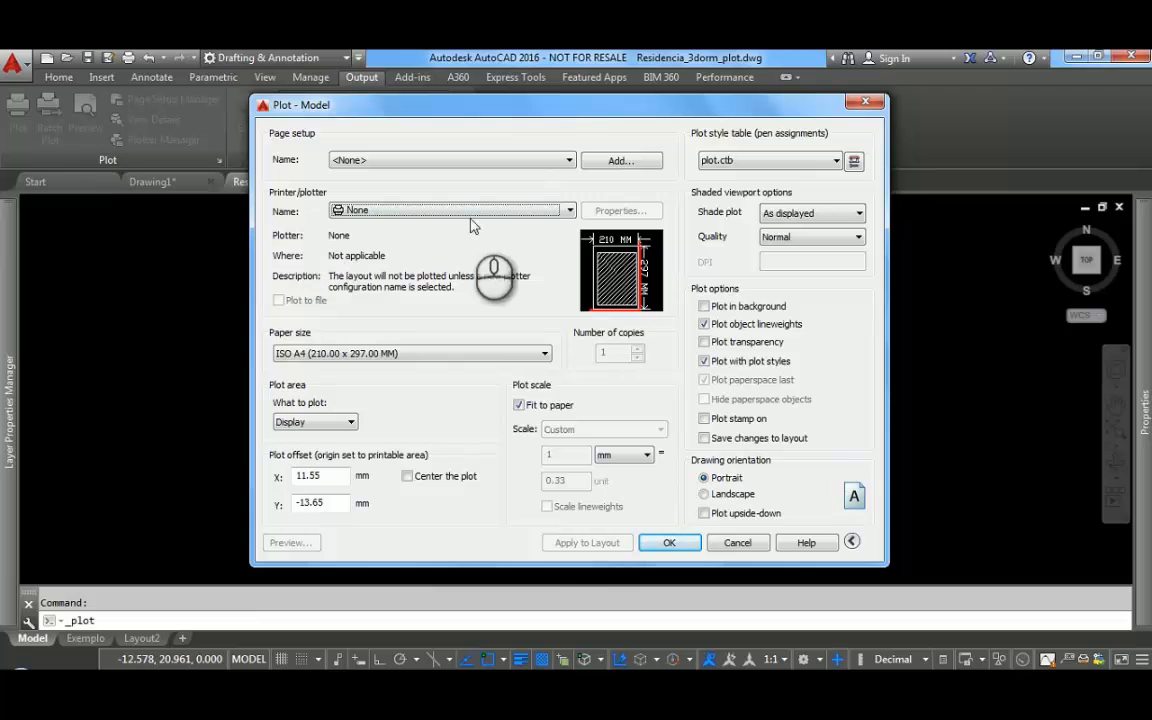
click(570, 210)
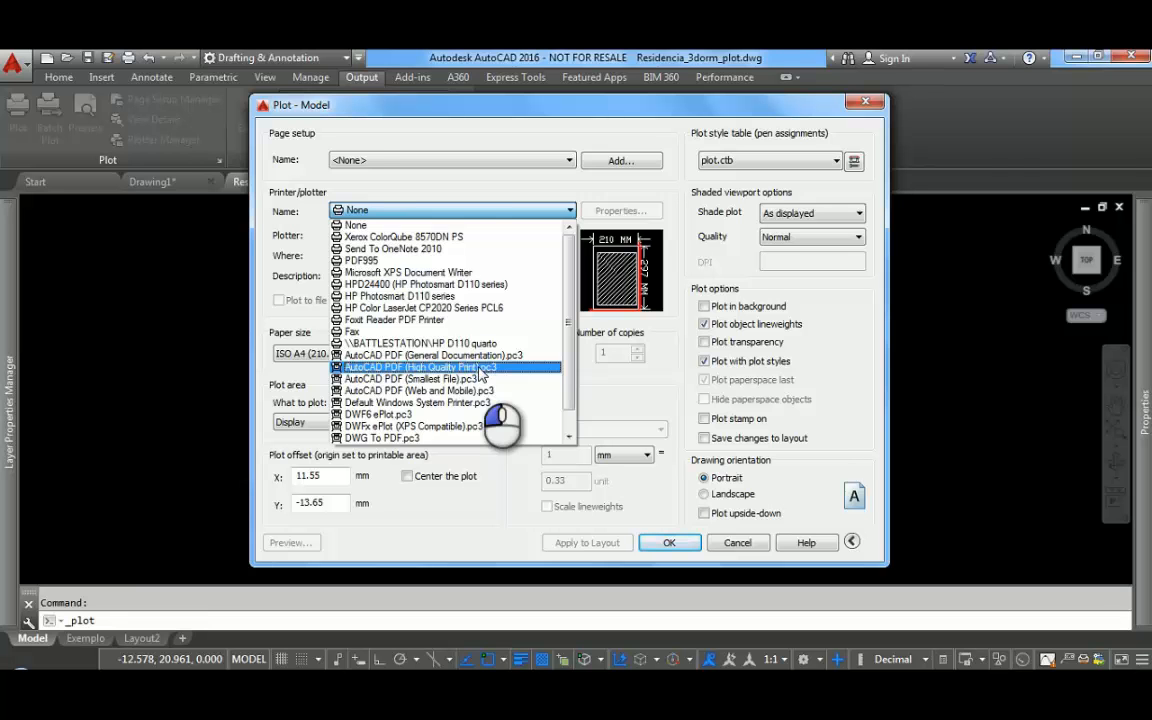
click(480, 370)
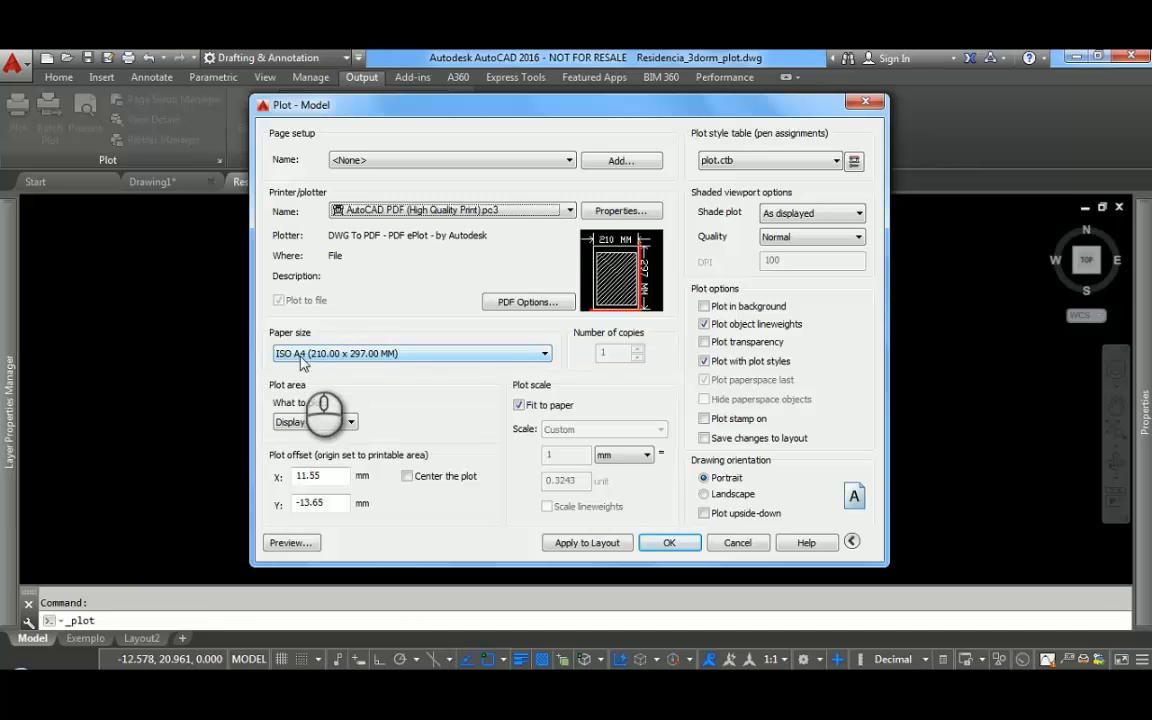
Step: Set the plot's paper size to ISO A3 (420.00 x 297.00 MM)
click(546, 354)
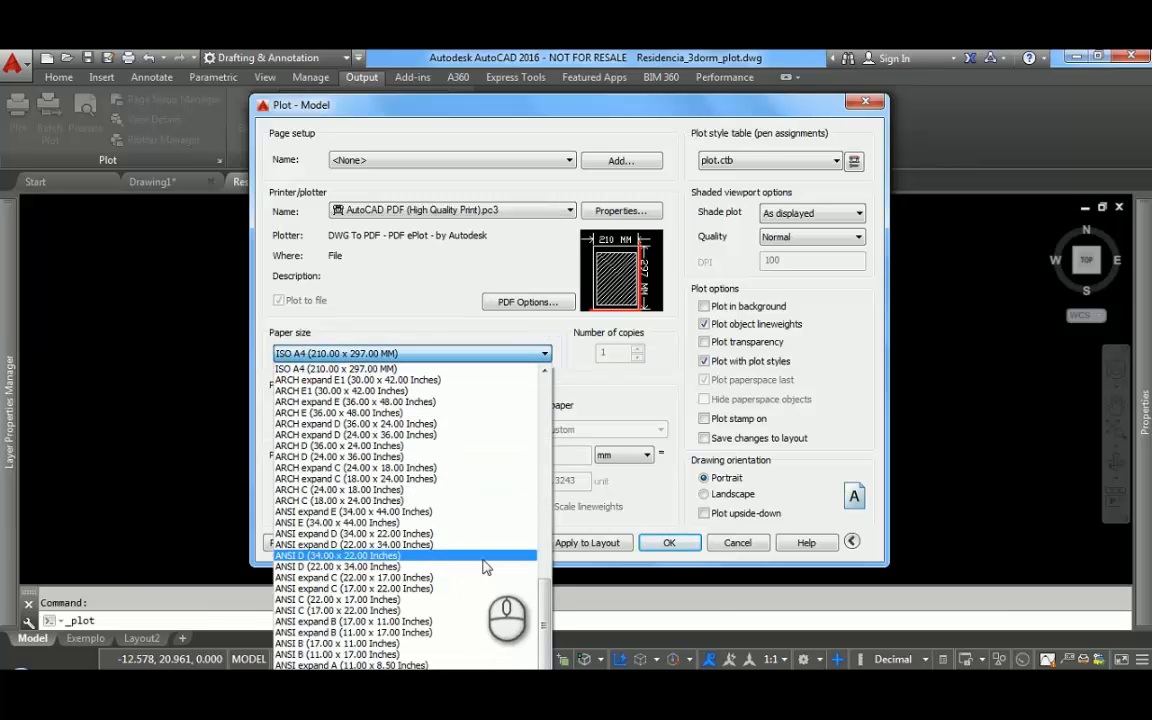
scroll(541, 627, up, 4)
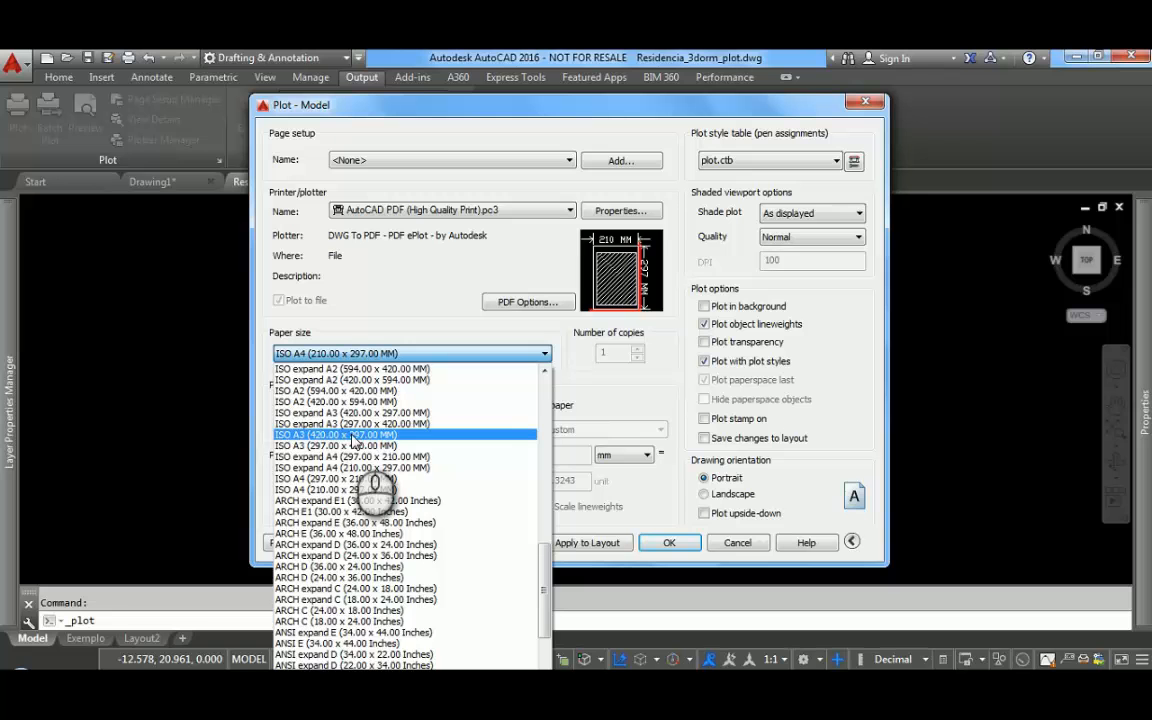
click(355, 436)
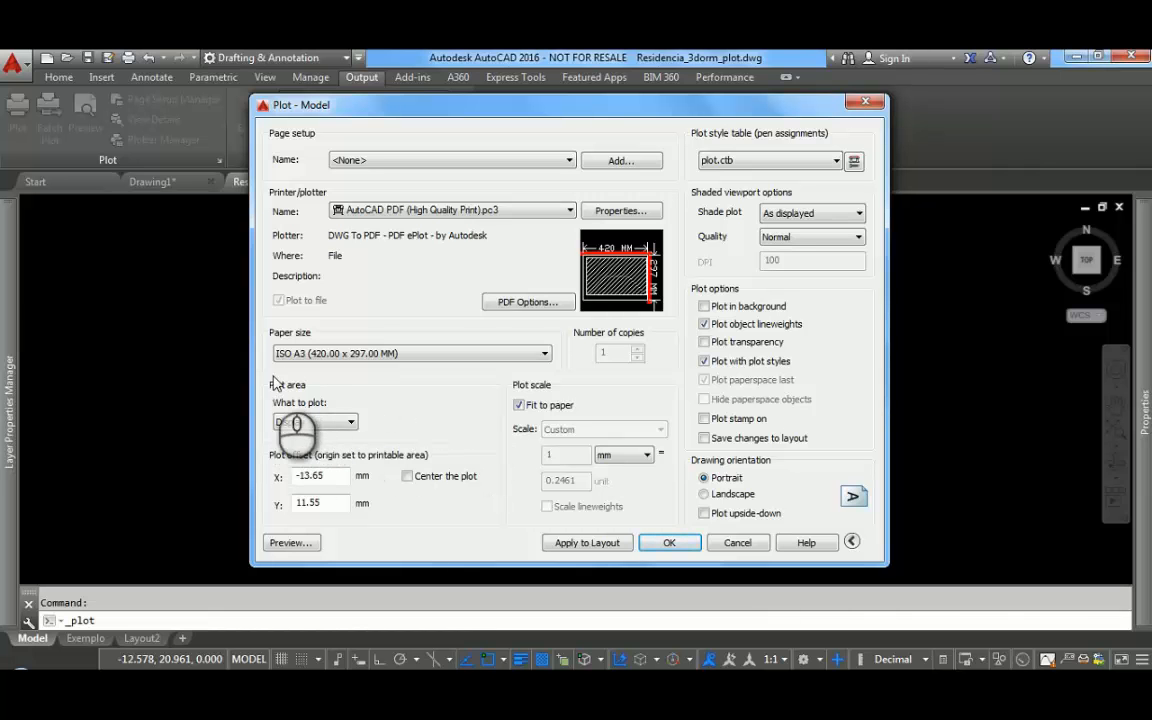
Step: Set the plot area to a window enclosing the whole site plan including its outer boundary, and center the plot on the sheet
click(350, 422)
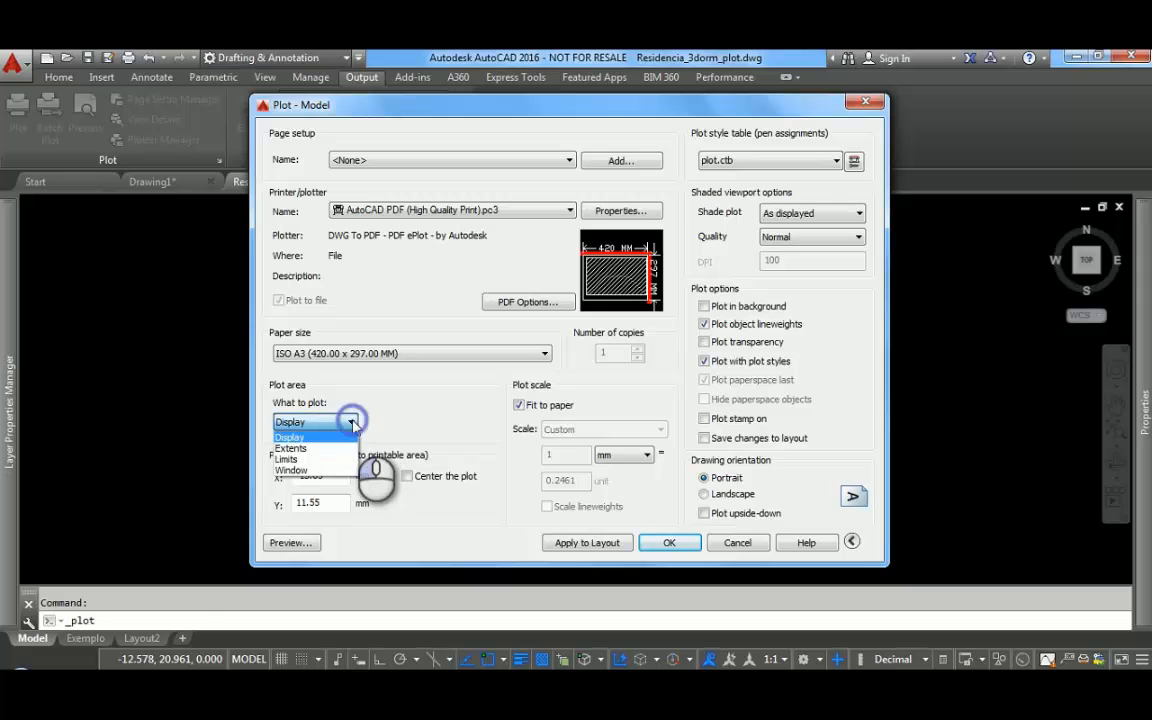
click(303, 470)
scroll(320, 515, down, 2)
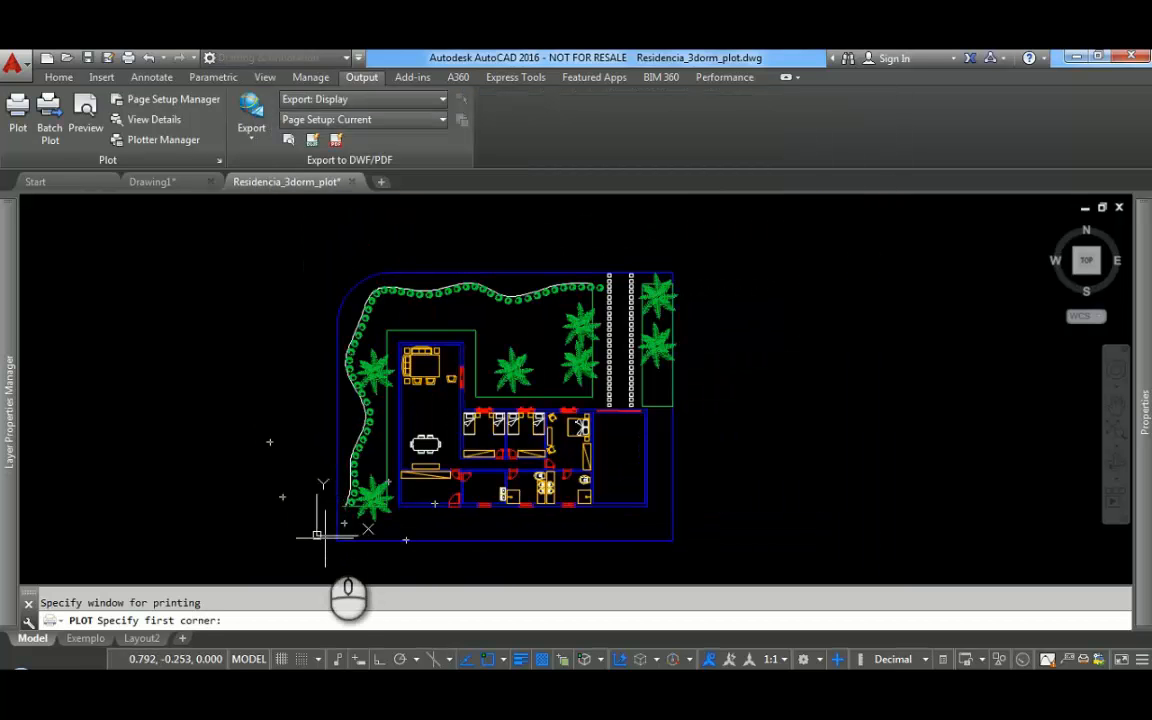
click(322, 541)
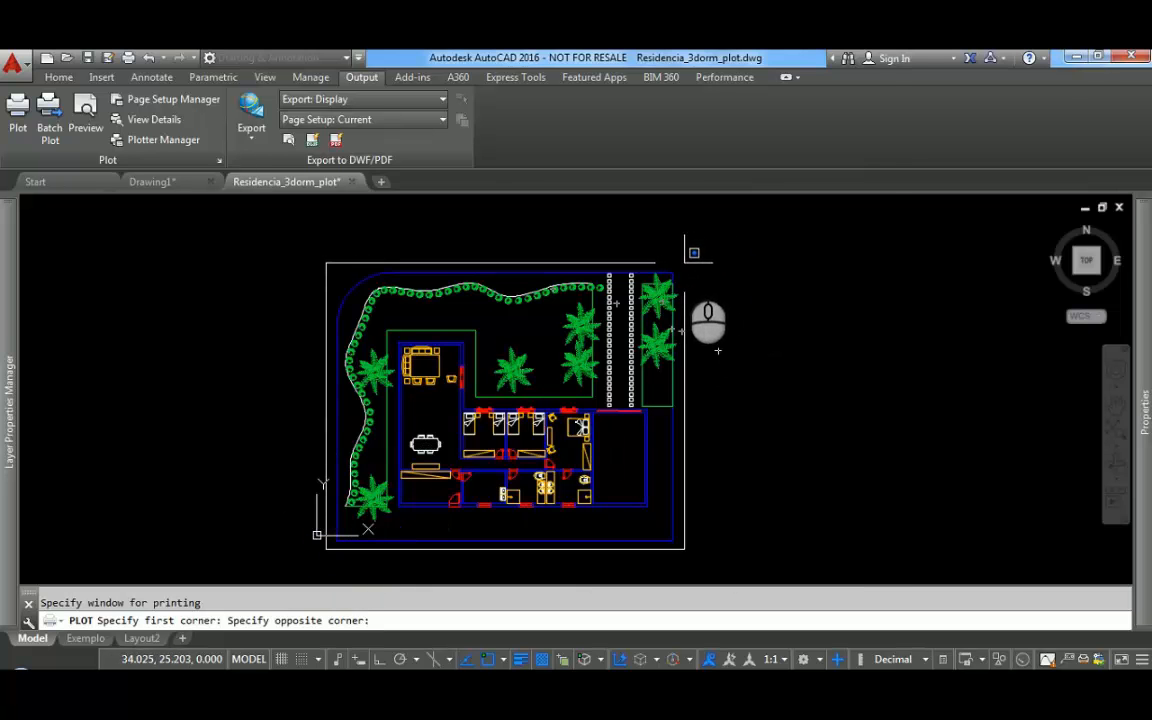
click(686, 258)
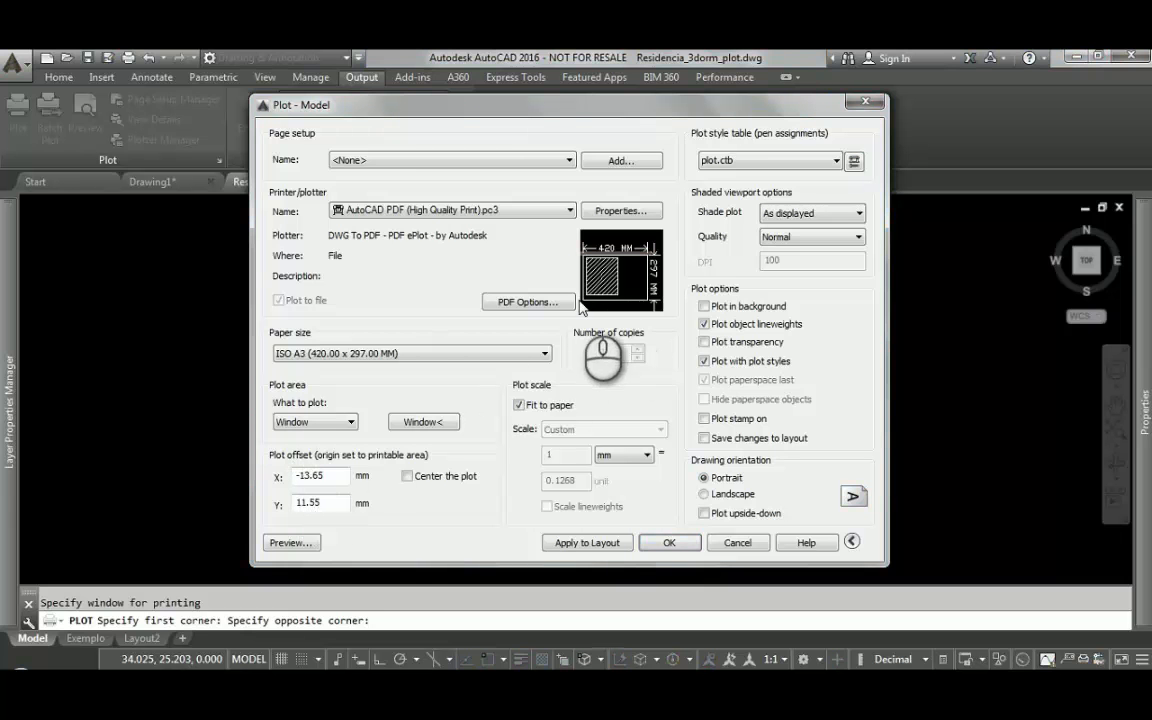
click(407, 477)
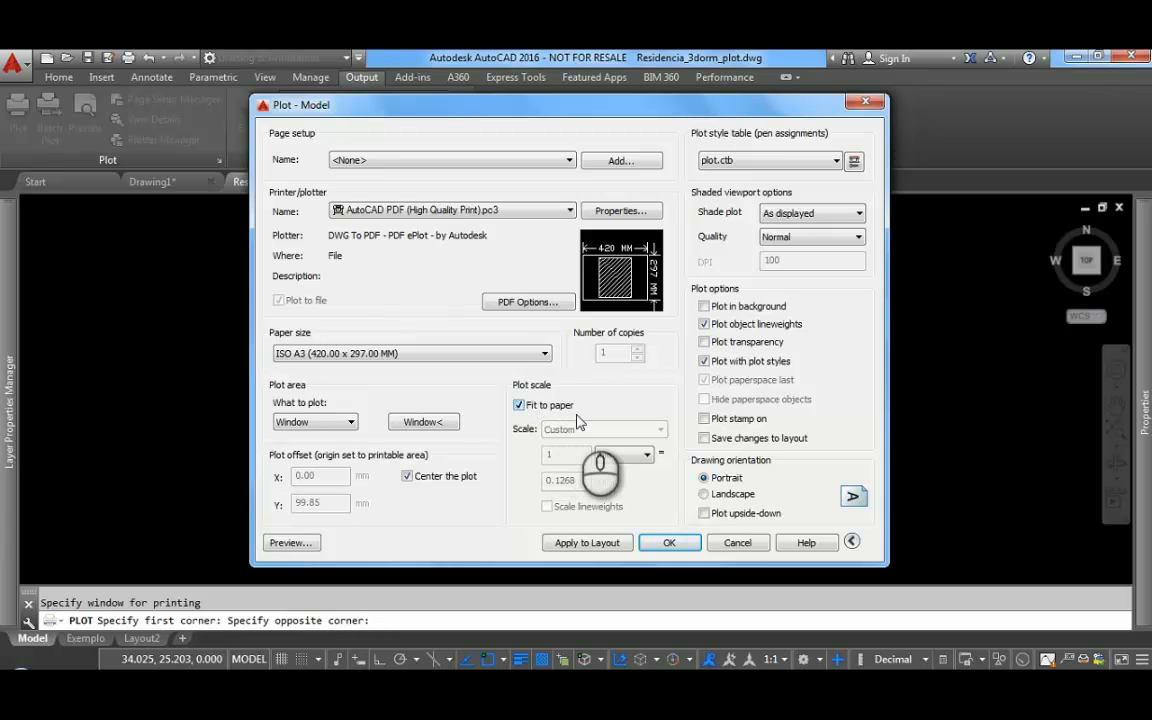
Step: Turn off fitting to paper and set the plot scale to 10 mm = 1 unit
click(519, 406)
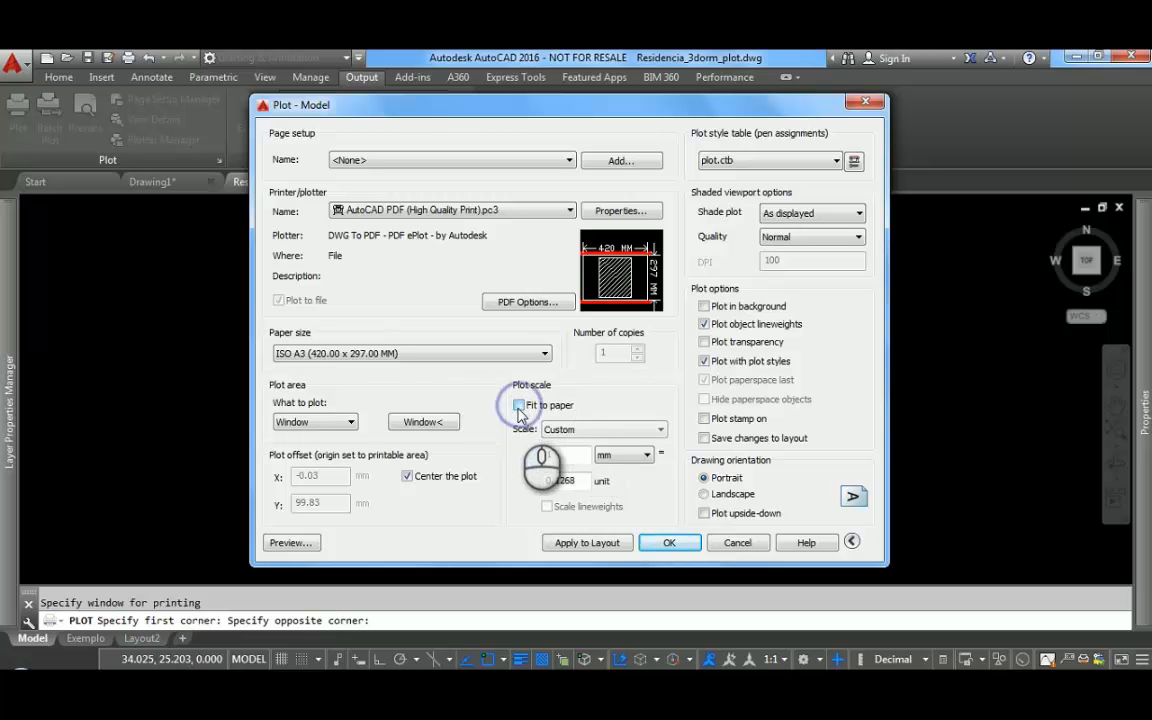
double_click(548, 481)
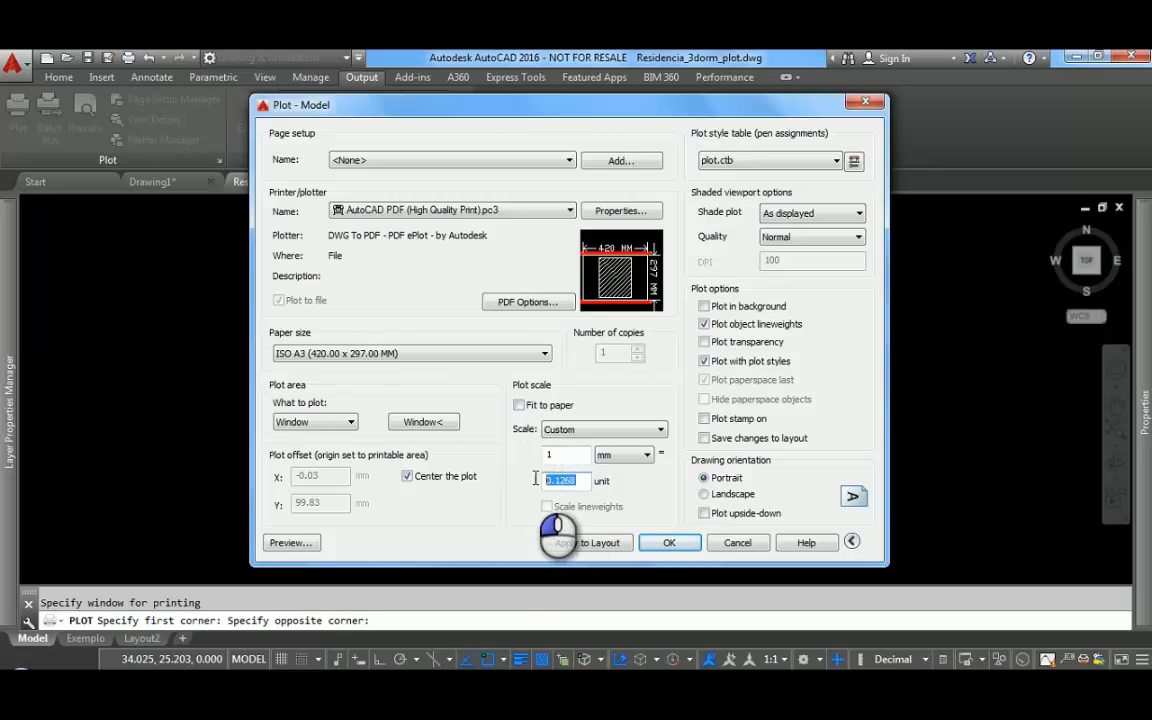
text(1)
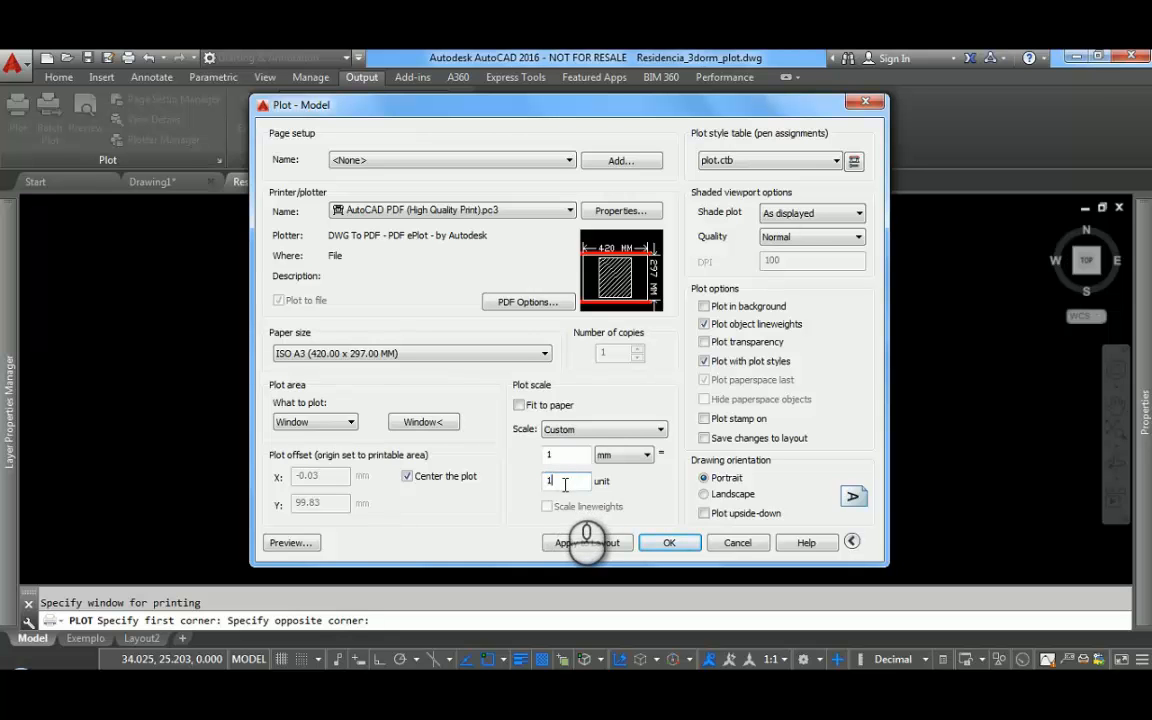
click(568, 457)
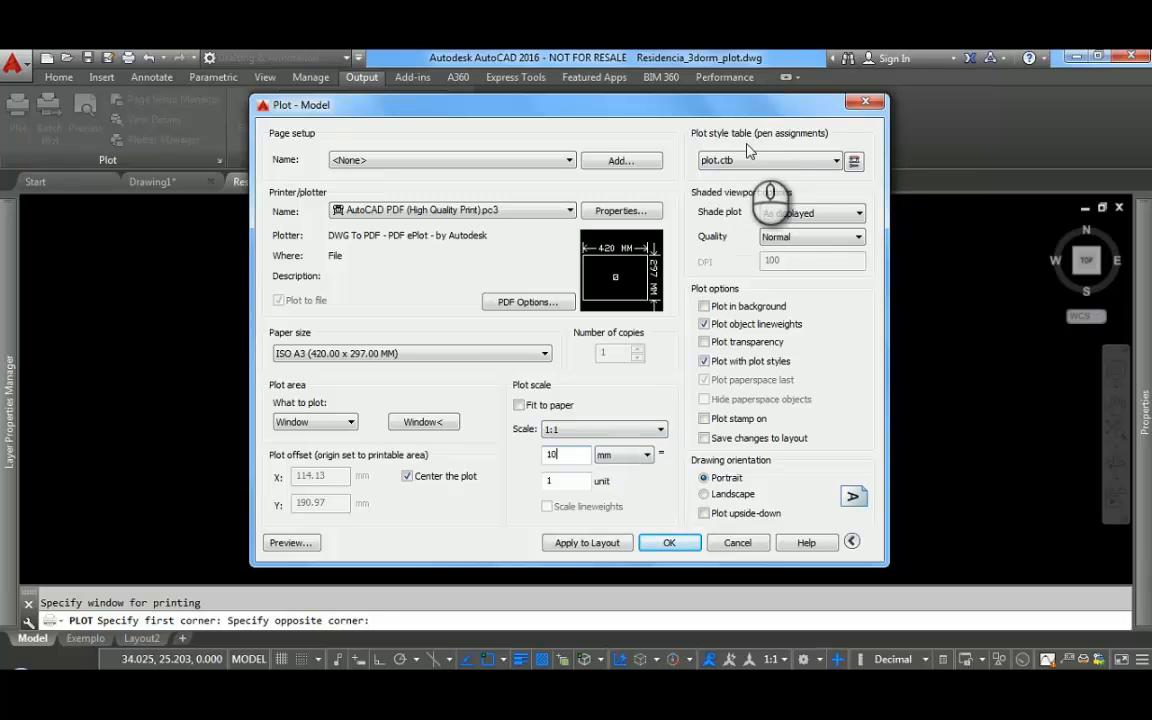
Step: Create a new color-dependent plot style table from scratch, named arqui
click(836, 161)
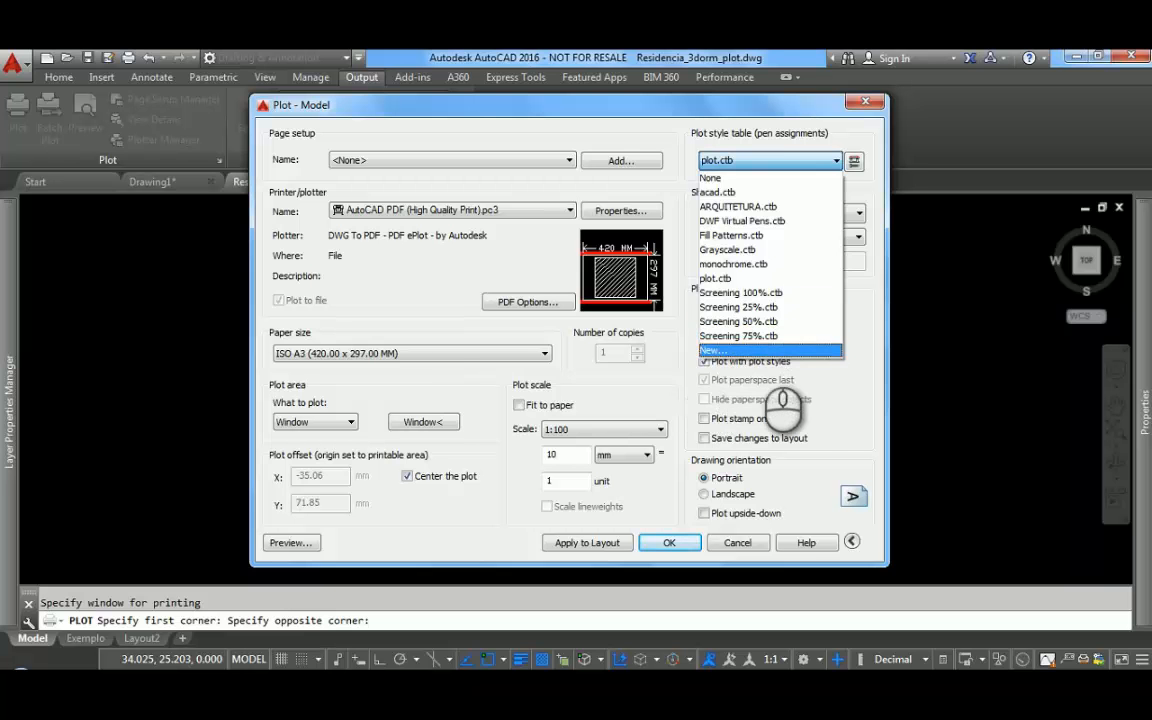
click(760, 349)
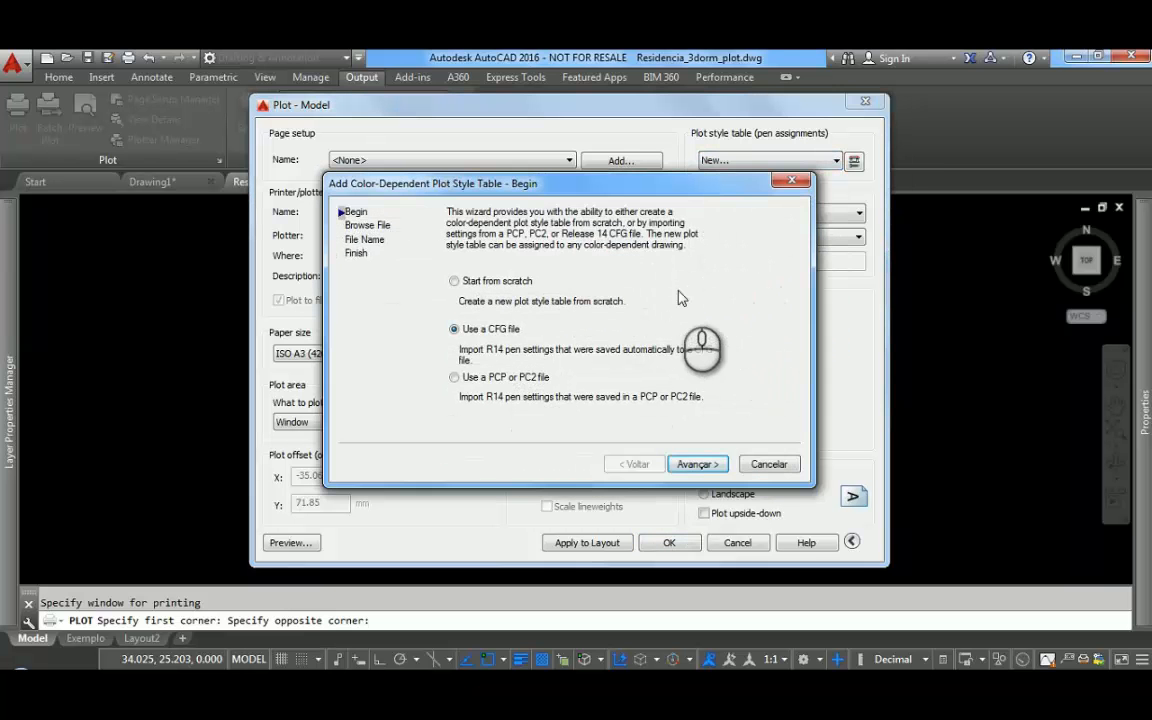
click(455, 281)
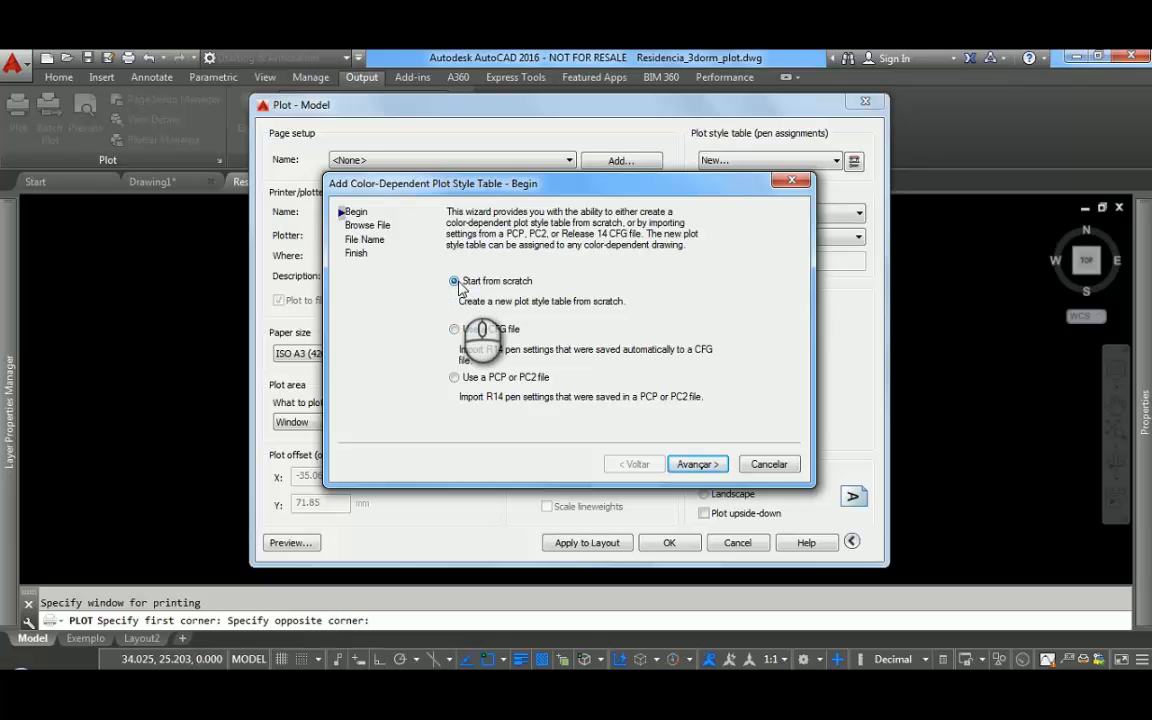
click(688, 465)
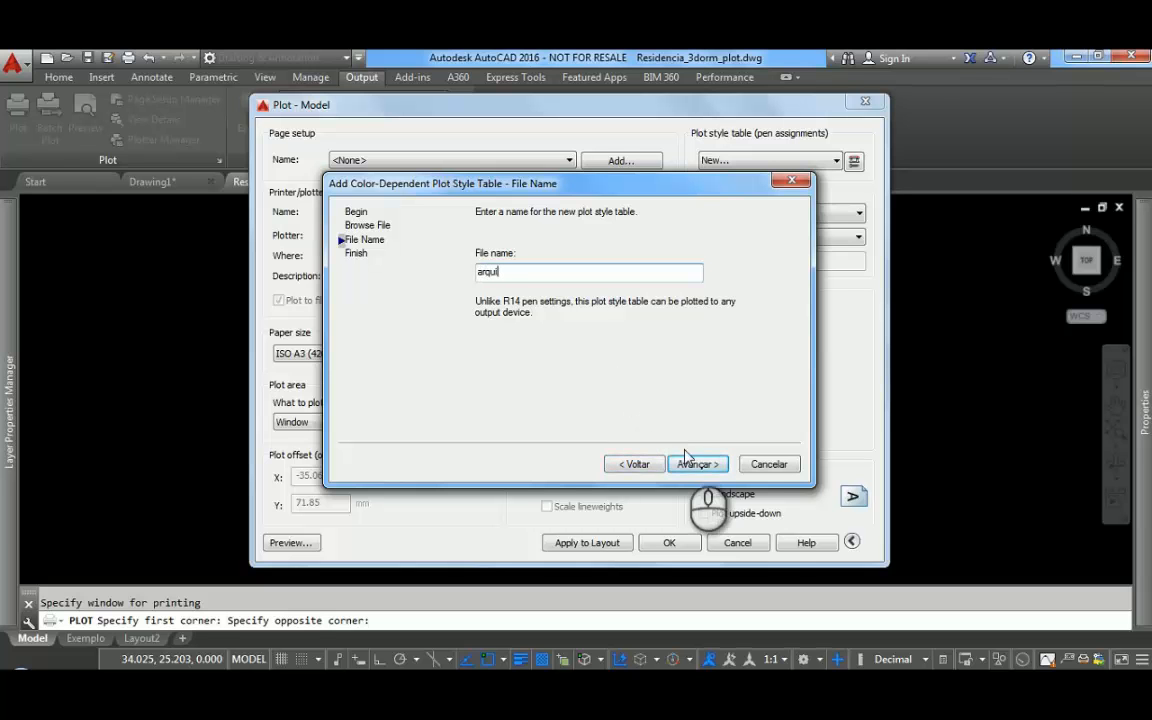
click(690, 466)
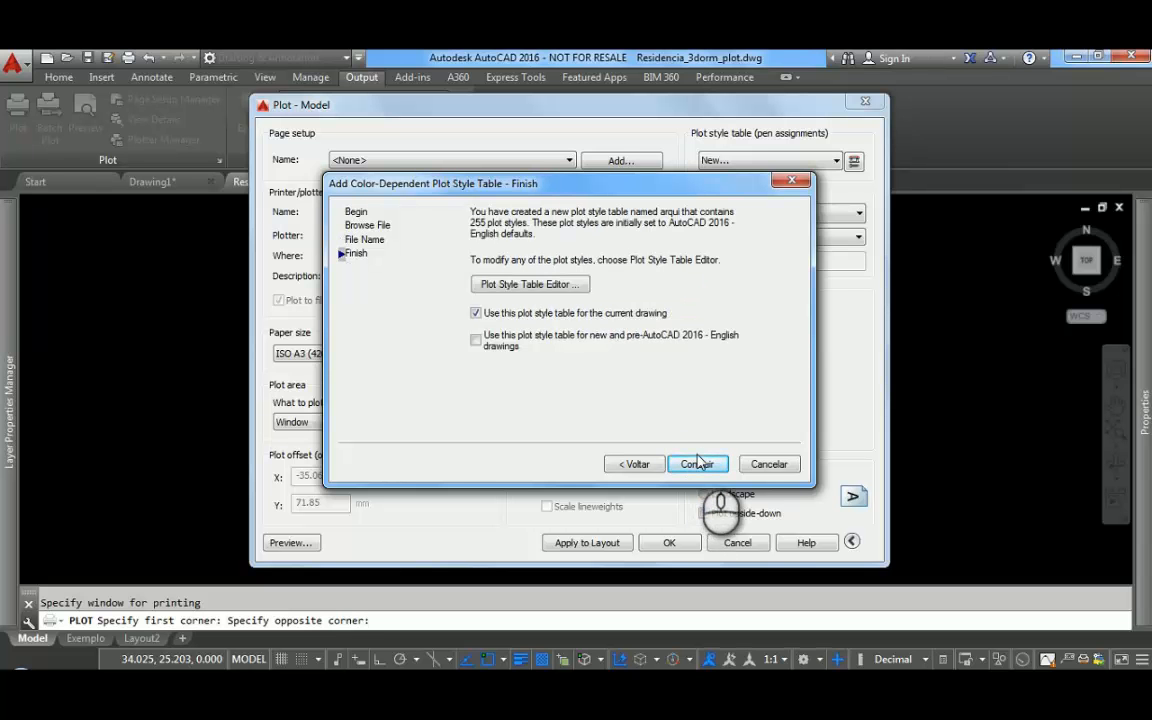
Step: Open the arqui table for editing and set Color 5 to plot in black with a 0.5000 mm lineweight
click(527, 289)
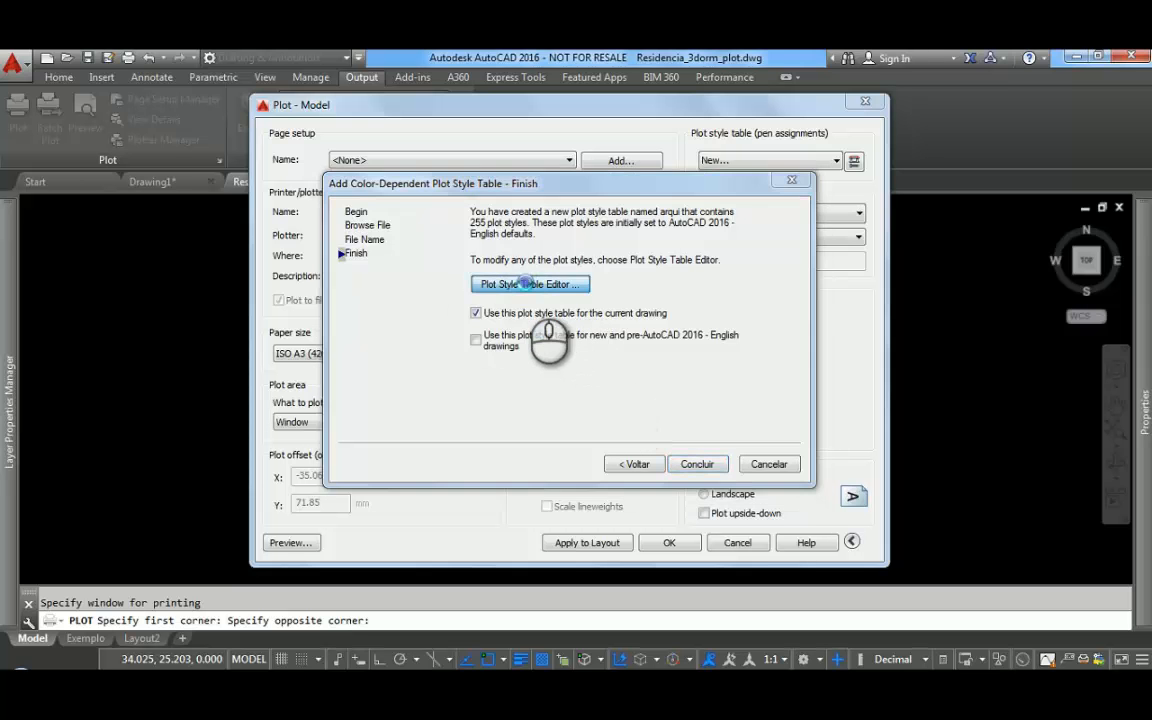
drag(549, 126, 590, 110)
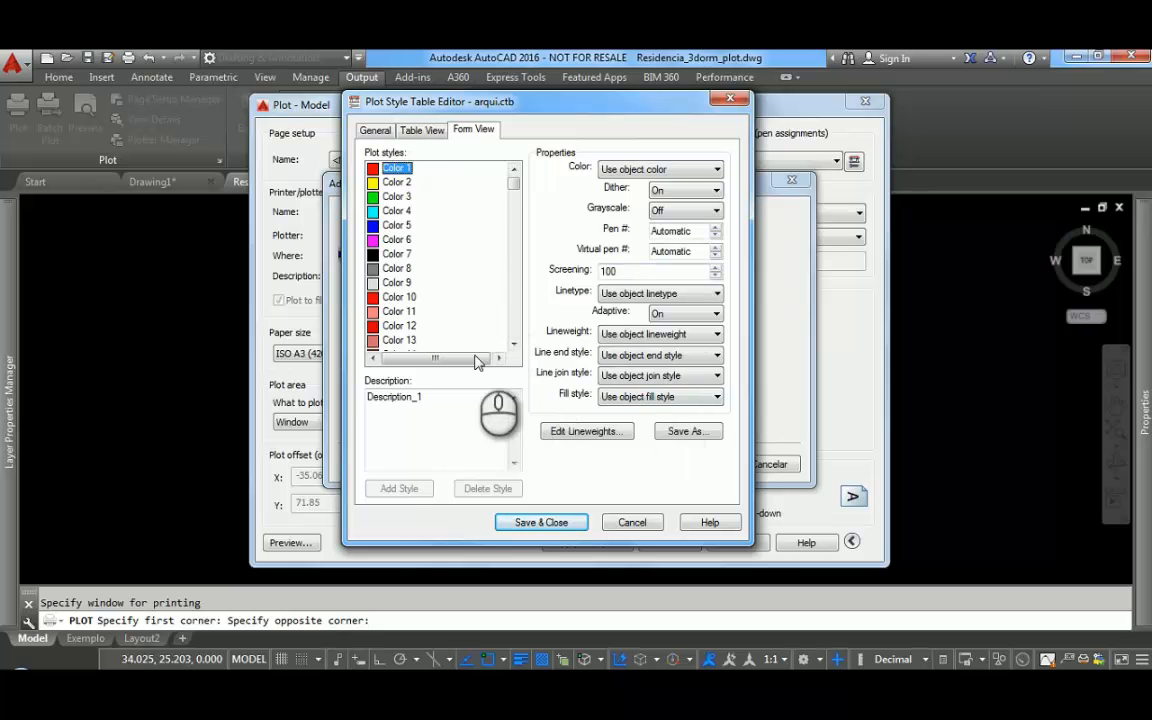
click(397, 226)
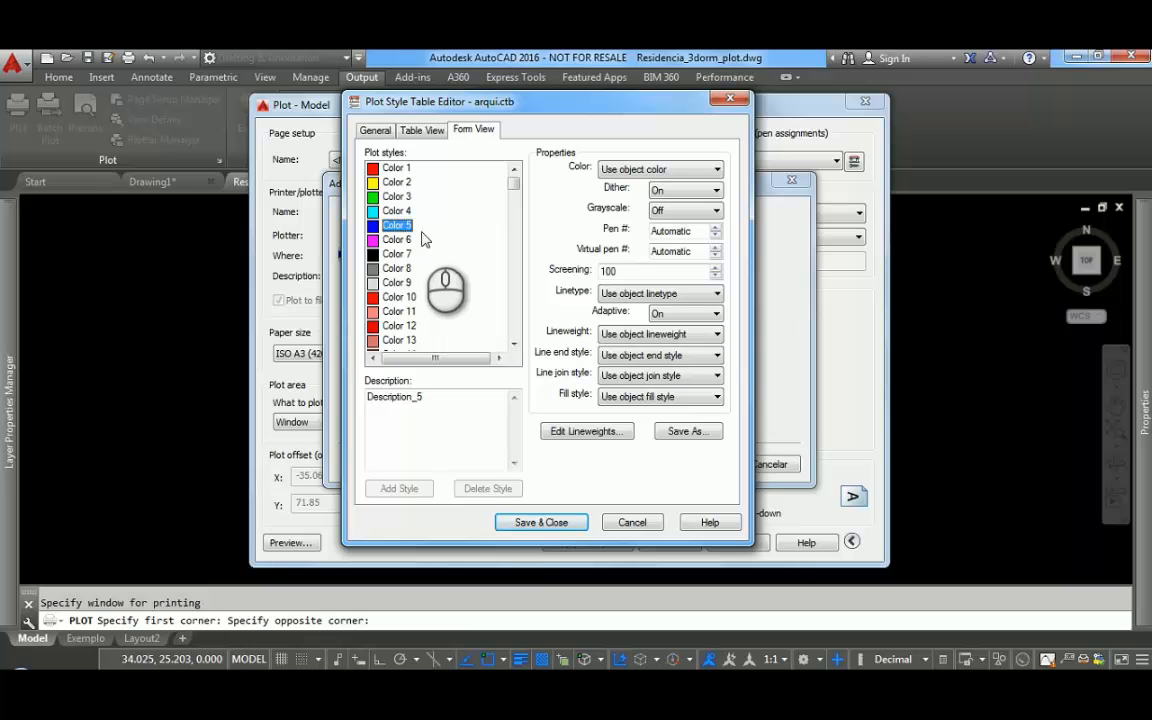
click(719, 172)
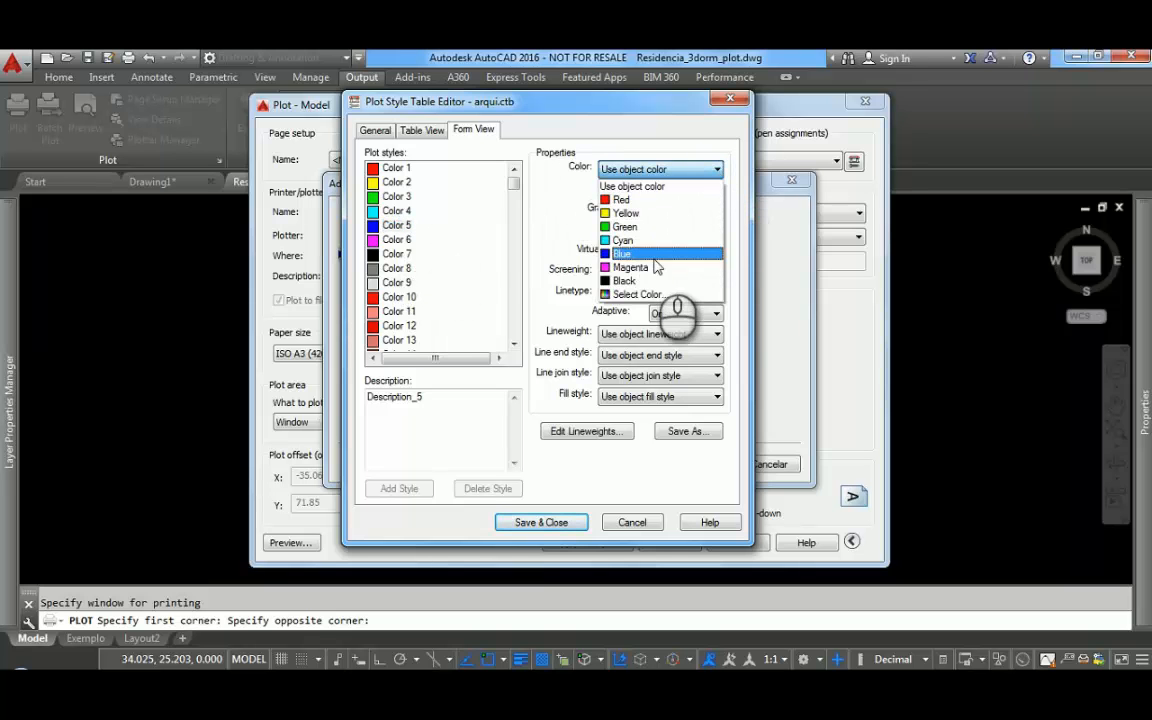
click(630, 281)
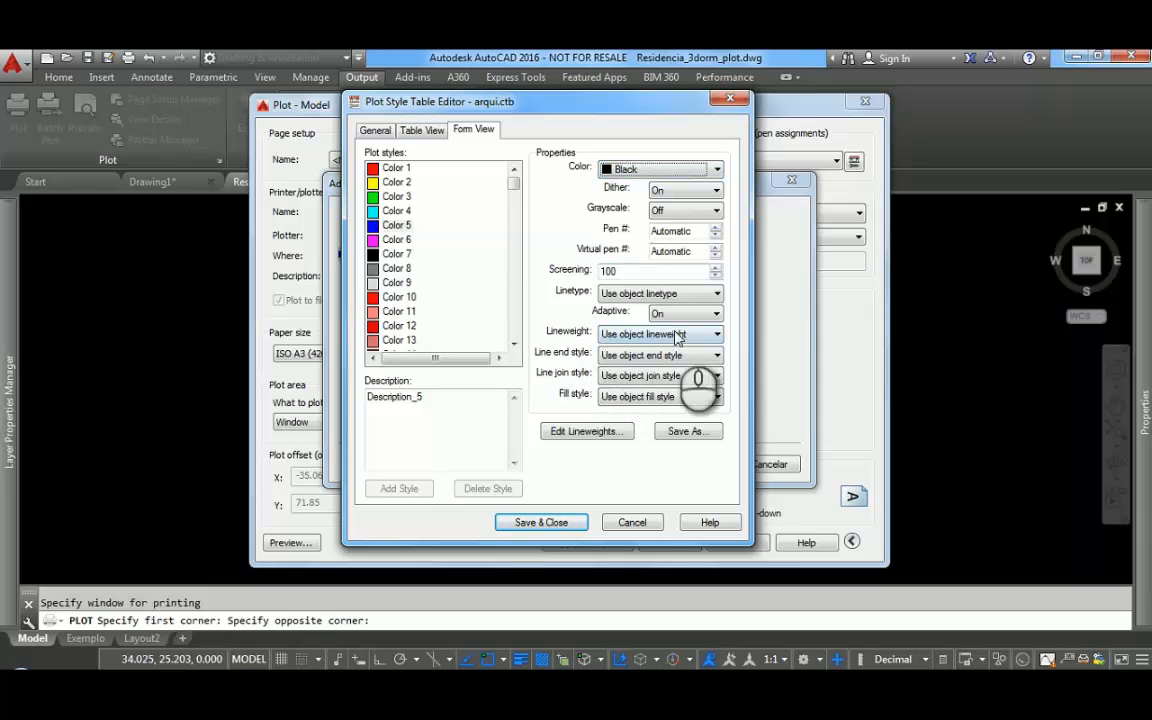
click(716, 334)
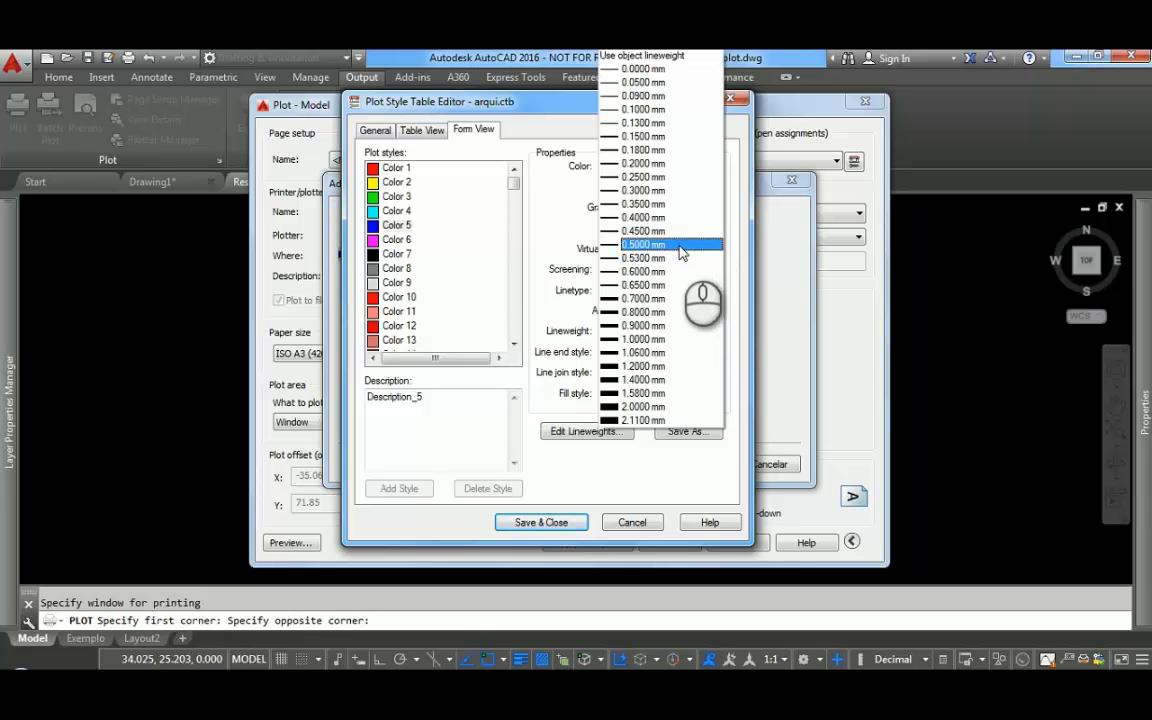
click(679, 250)
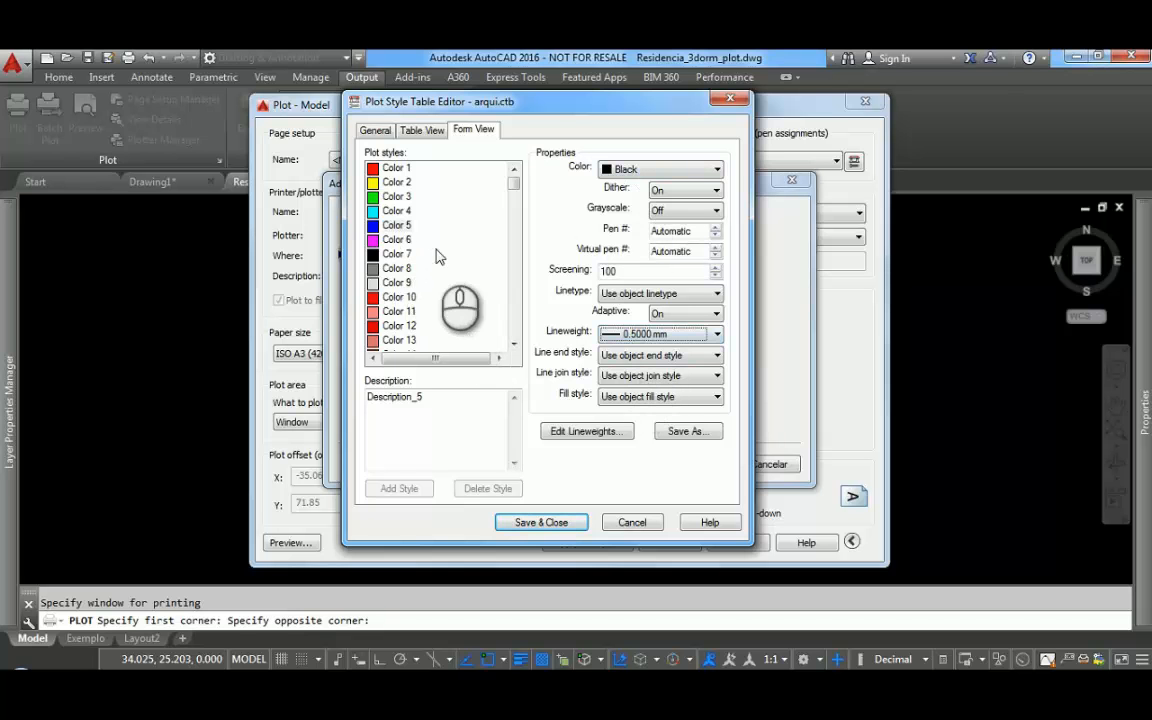
Step: Set the Color 1 plot style to black with a 0.2000 mm lineweight
click(396, 168)
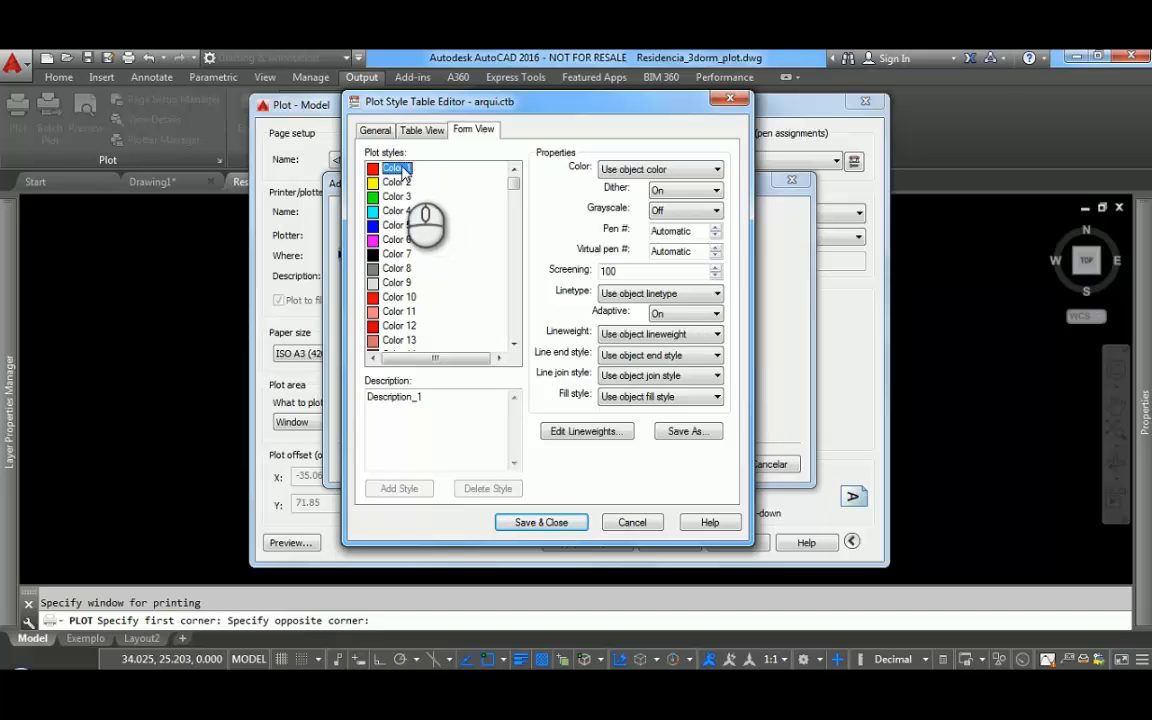
click(717, 169)
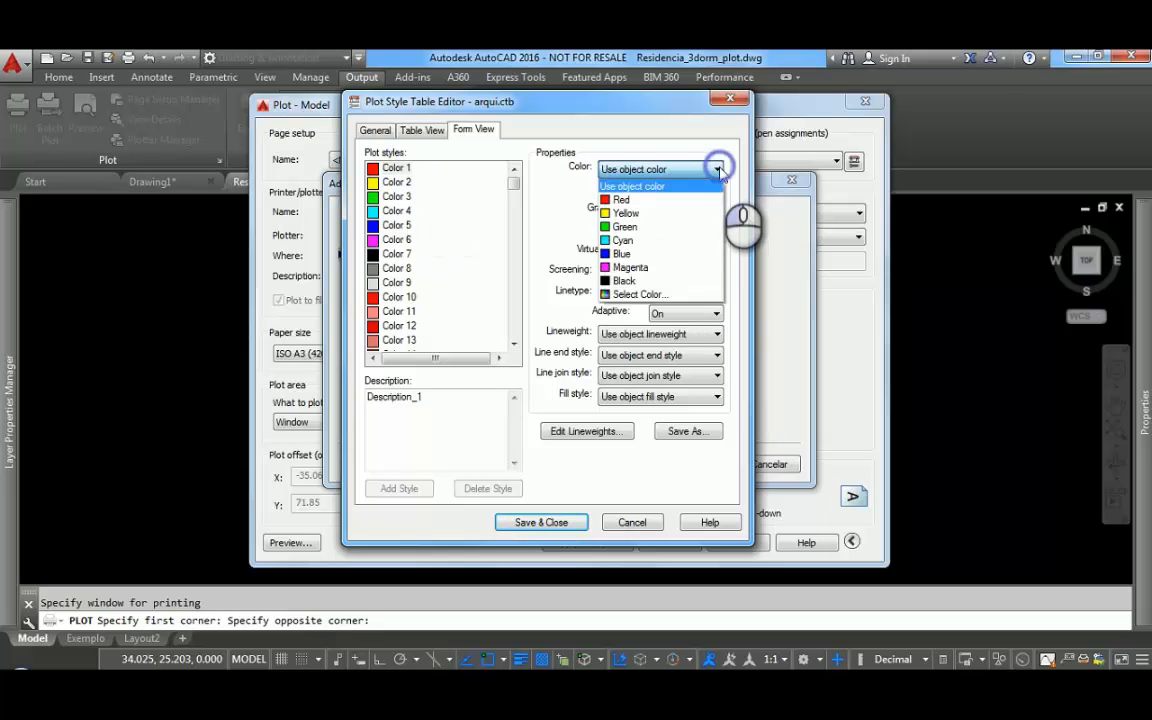
click(646, 281)
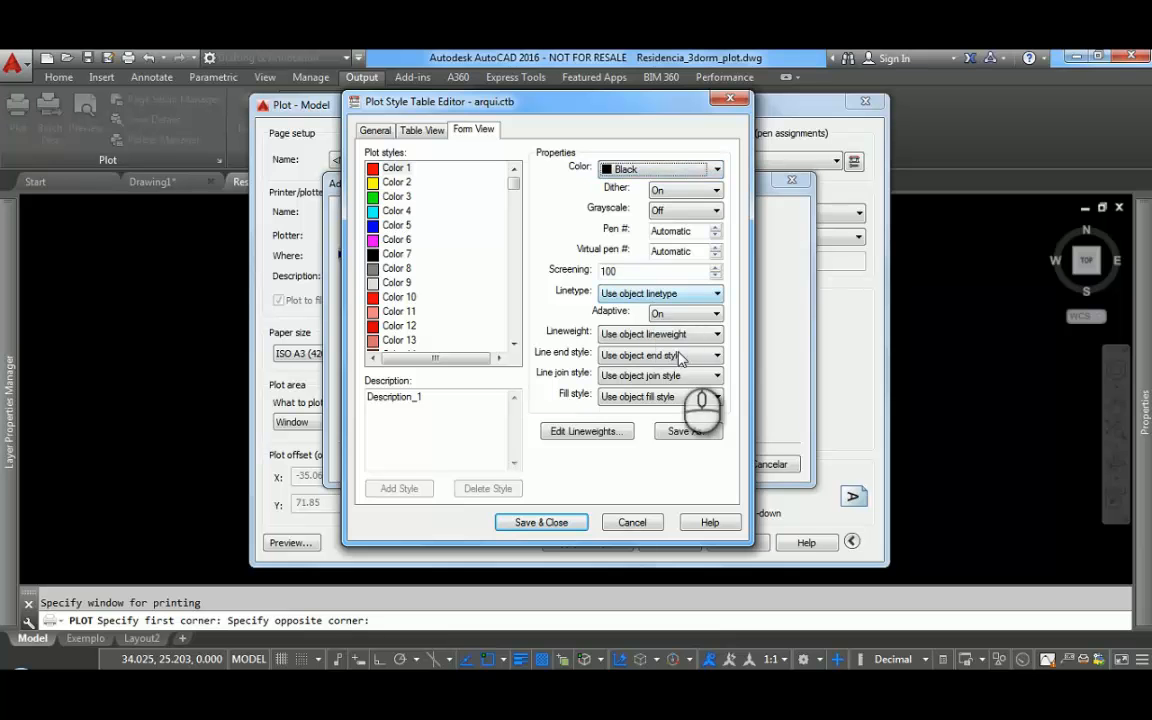
click(717, 334)
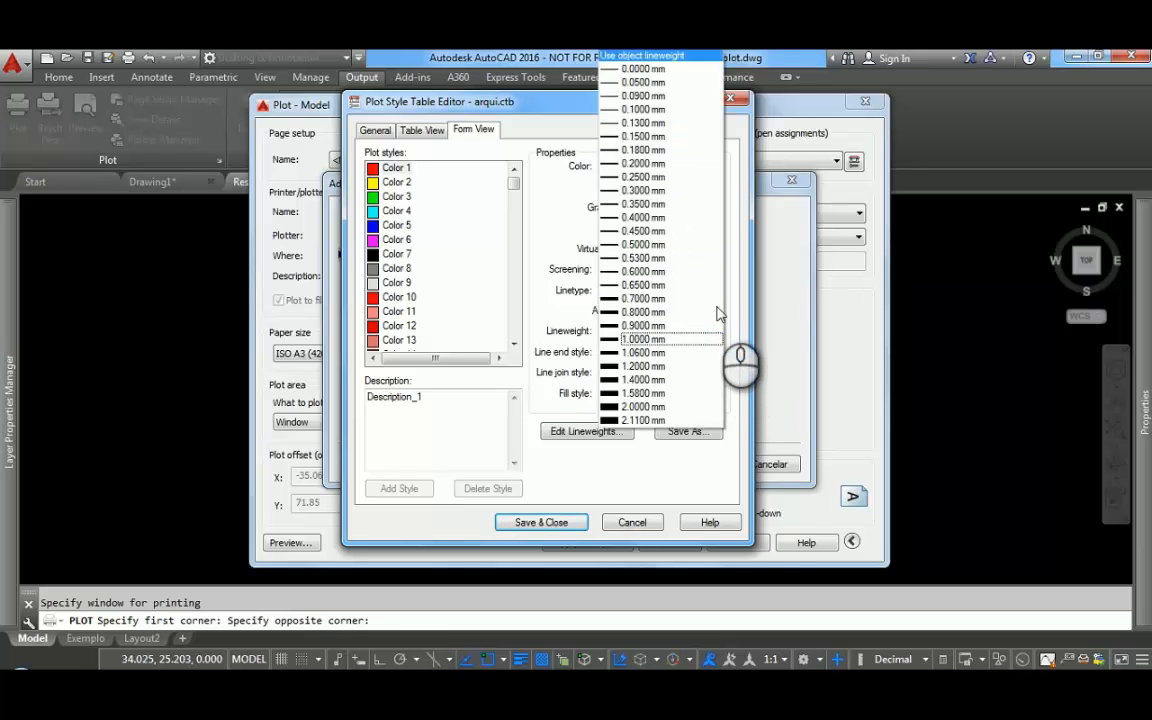
click(689, 164)
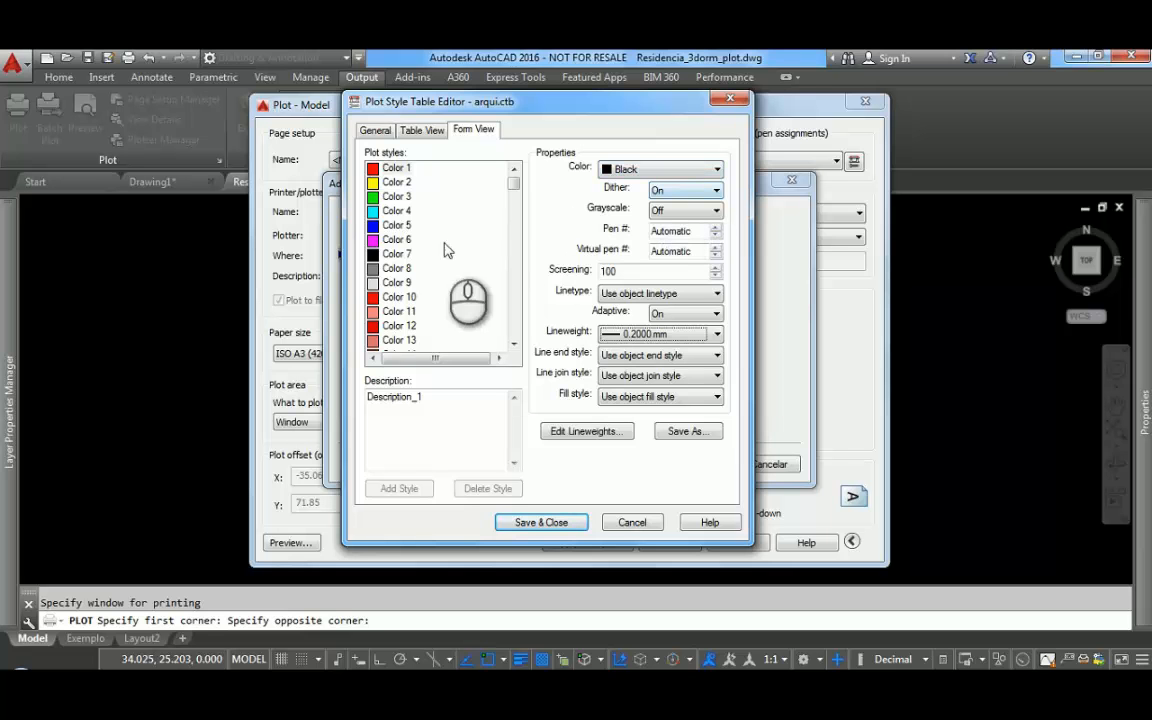
Step: Set the Color 40 plot style to black with a 0.1800 mm lineweight
mouse_move(518, 193)
mouse_down()
mouse_move(517, 220)
mouse_move(514, 210)
mouse_up()
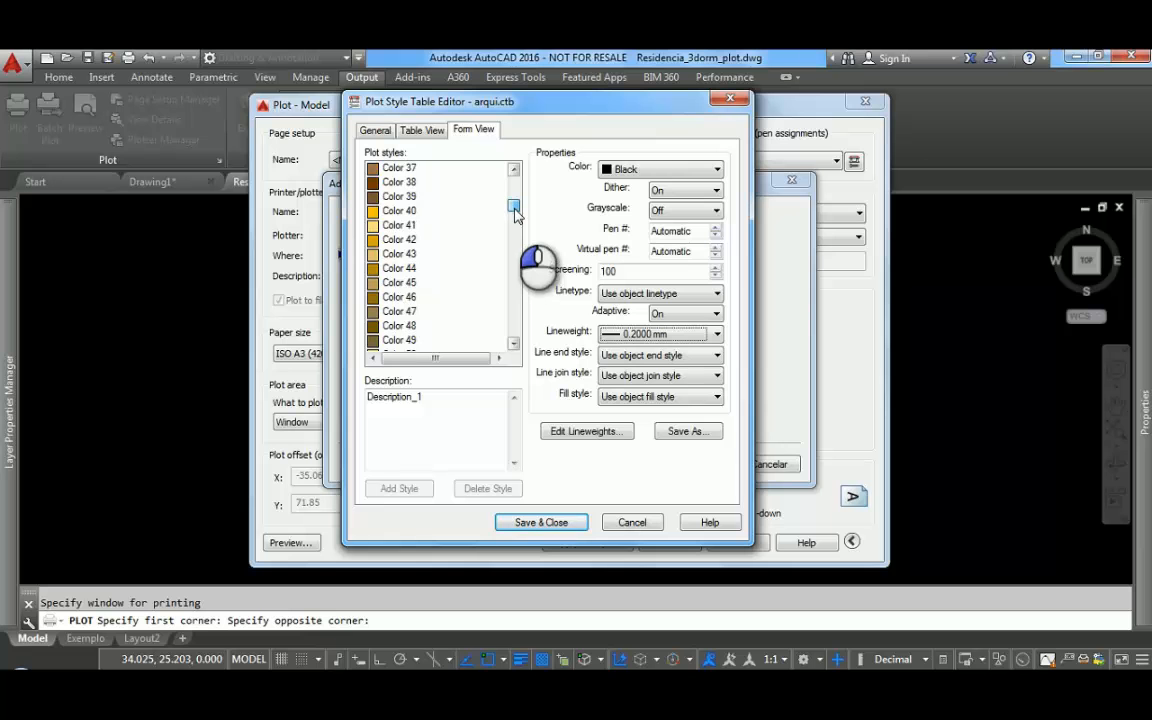
click(400, 211)
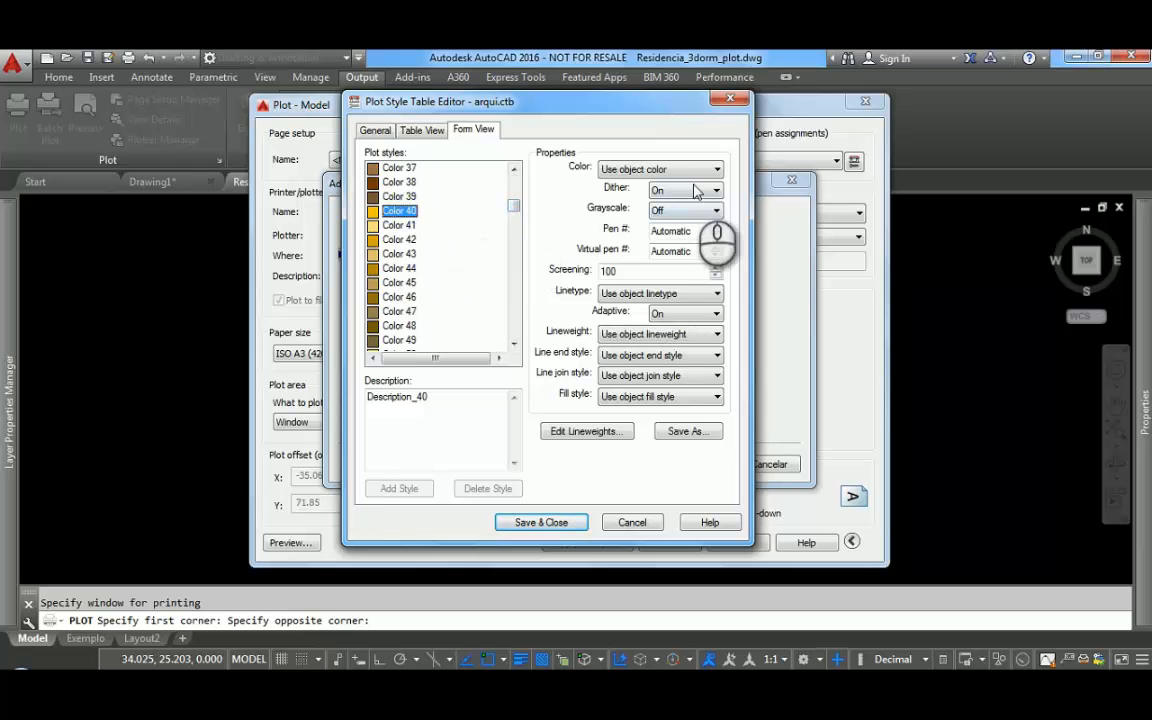
click(650, 169)
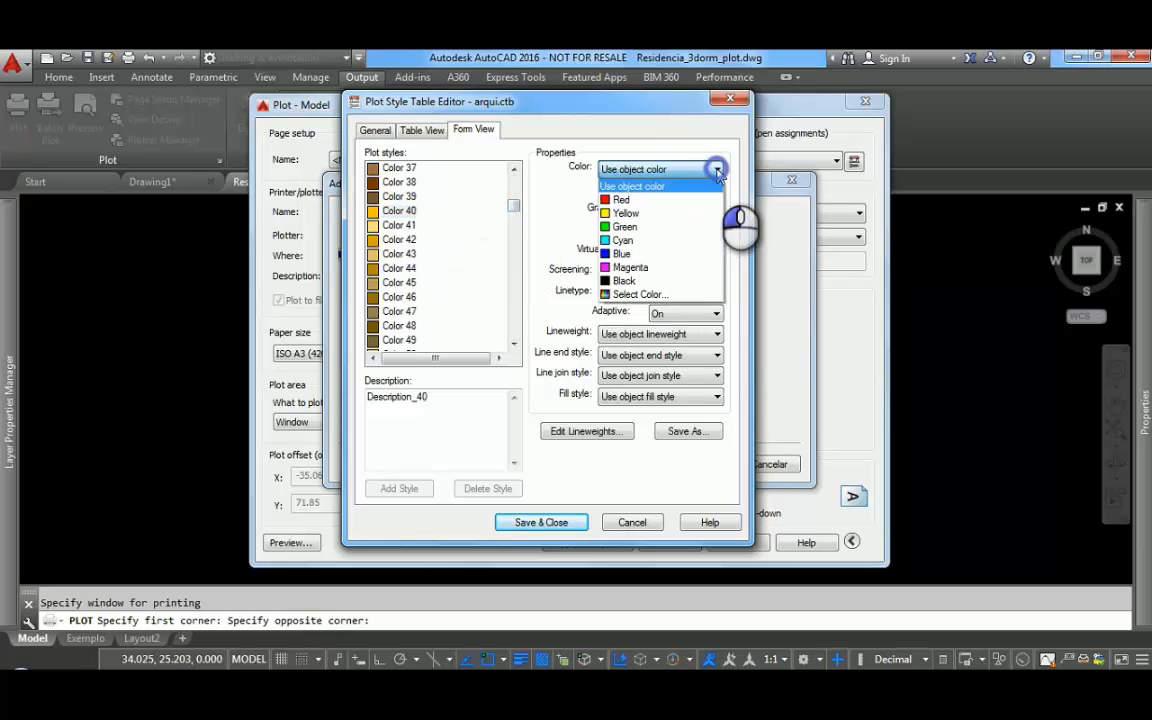
click(626, 281)
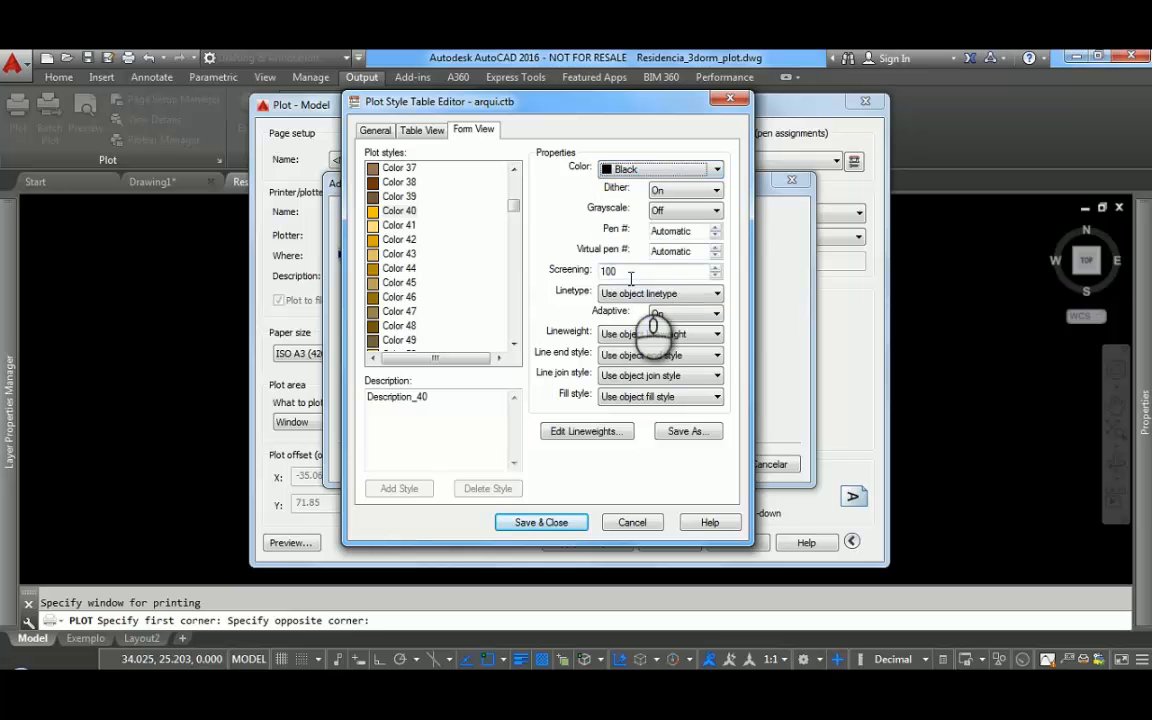
click(719, 339)
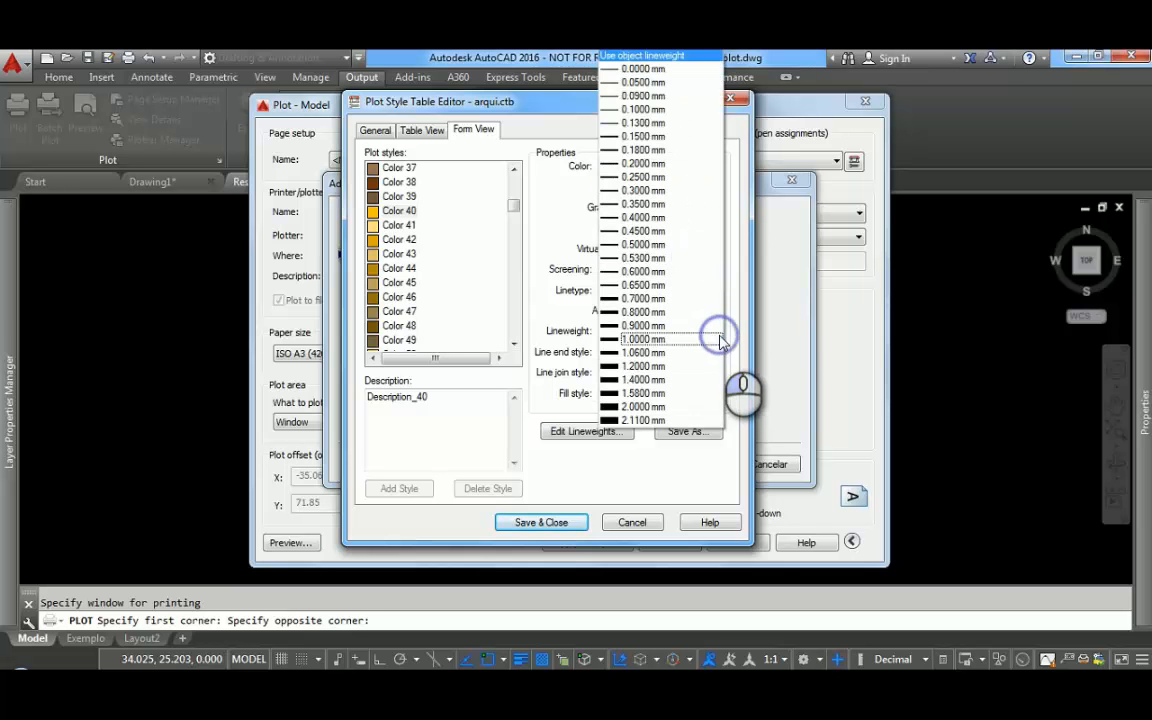
click(660, 150)
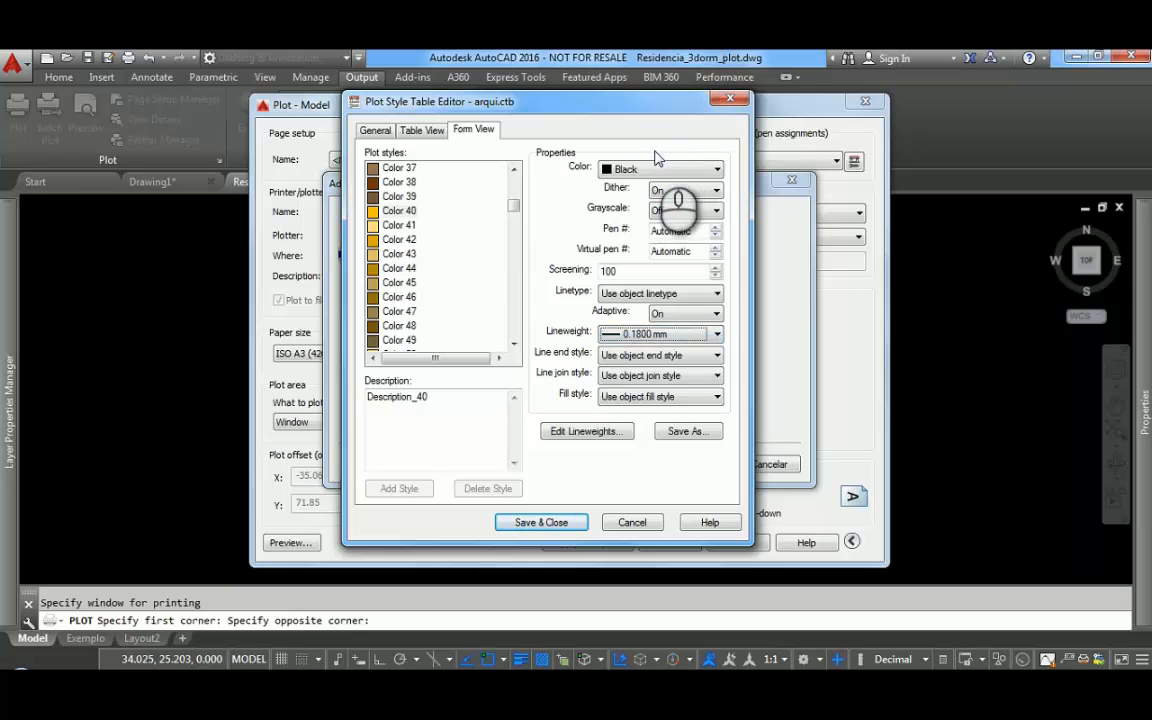
Step: Set the Color 7 plot style to black with a 0.1800 mm lineweight
drag(513, 208, 514, 183)
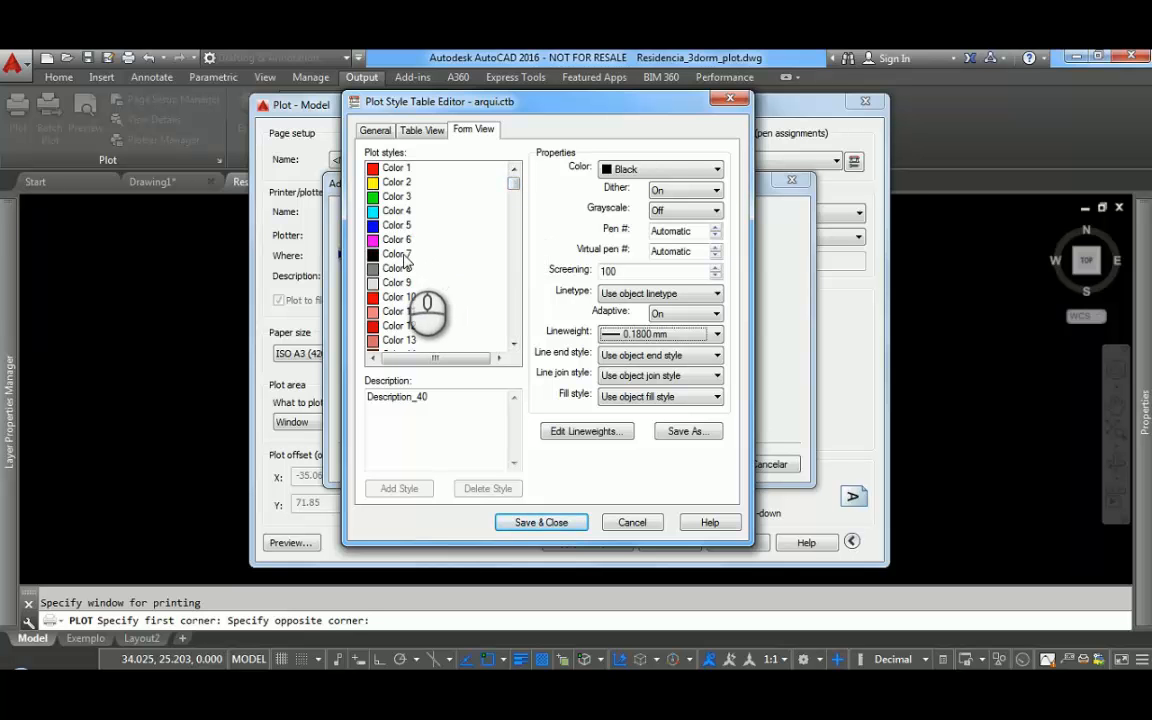
click(400, 255)
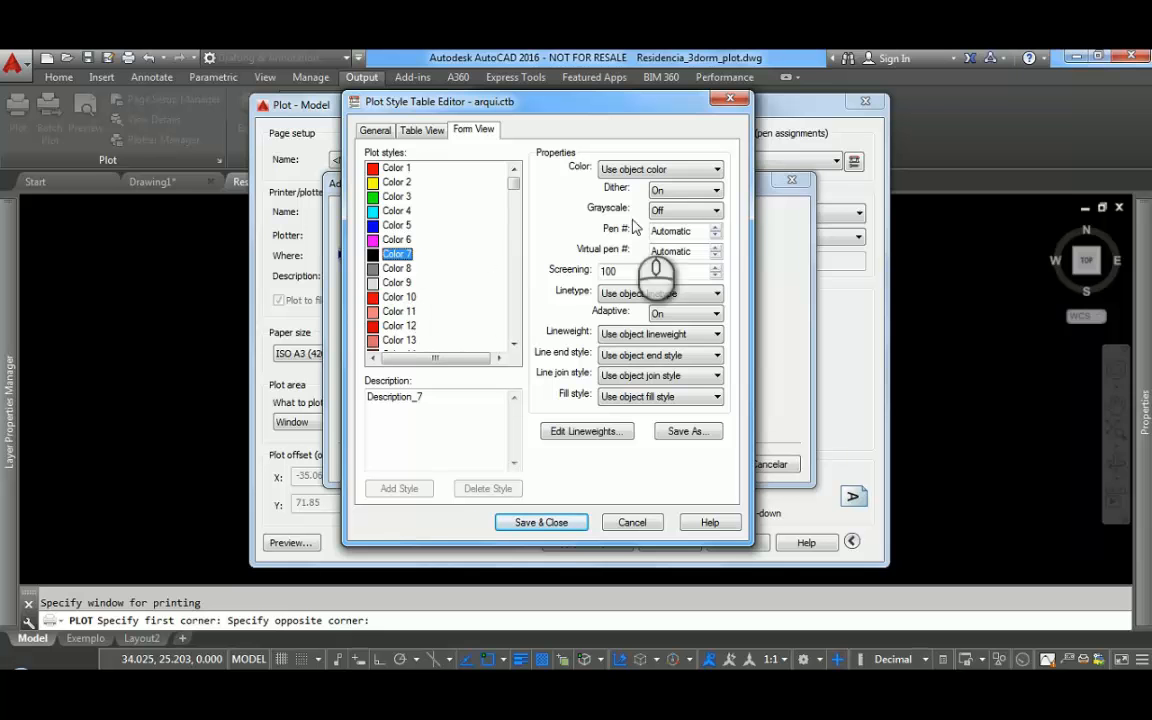
click(716, 169)
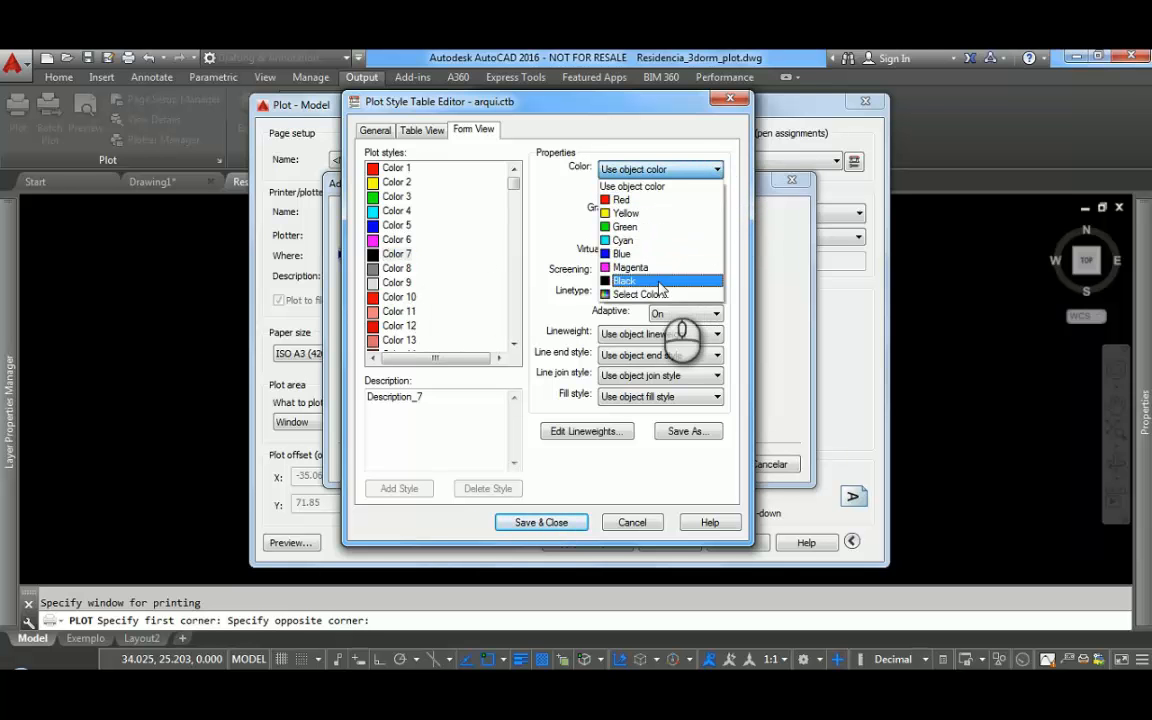
click(659, 288)
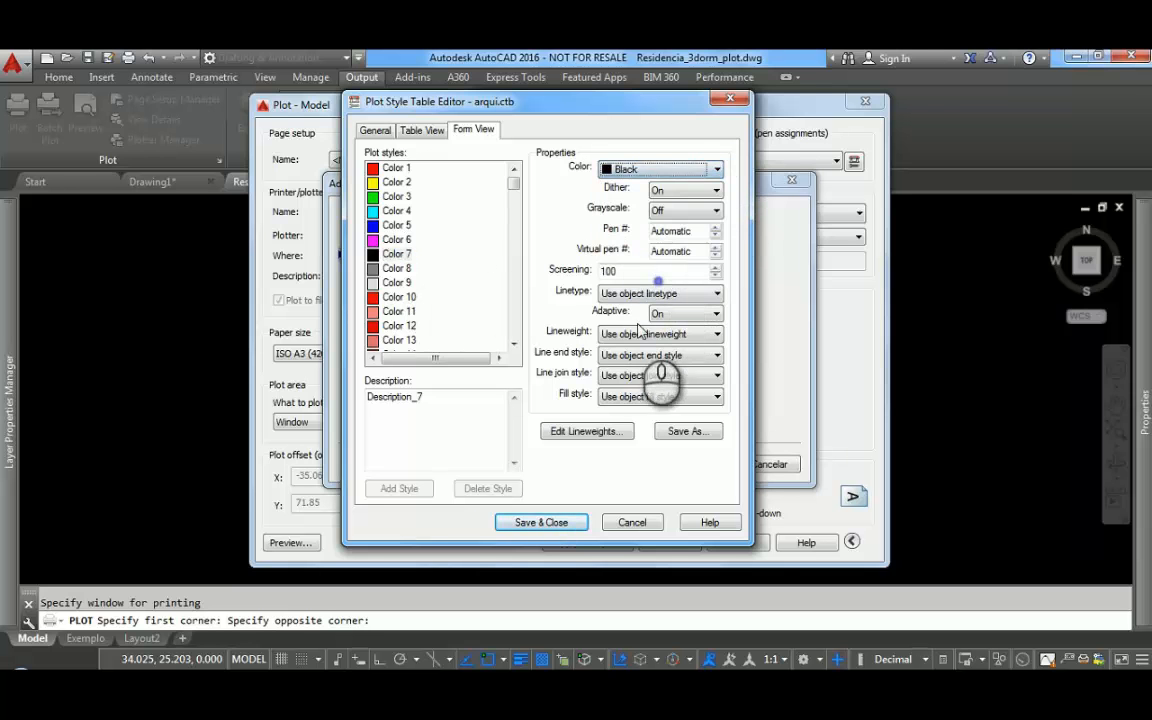
click(716, 333)
click(700, 149)
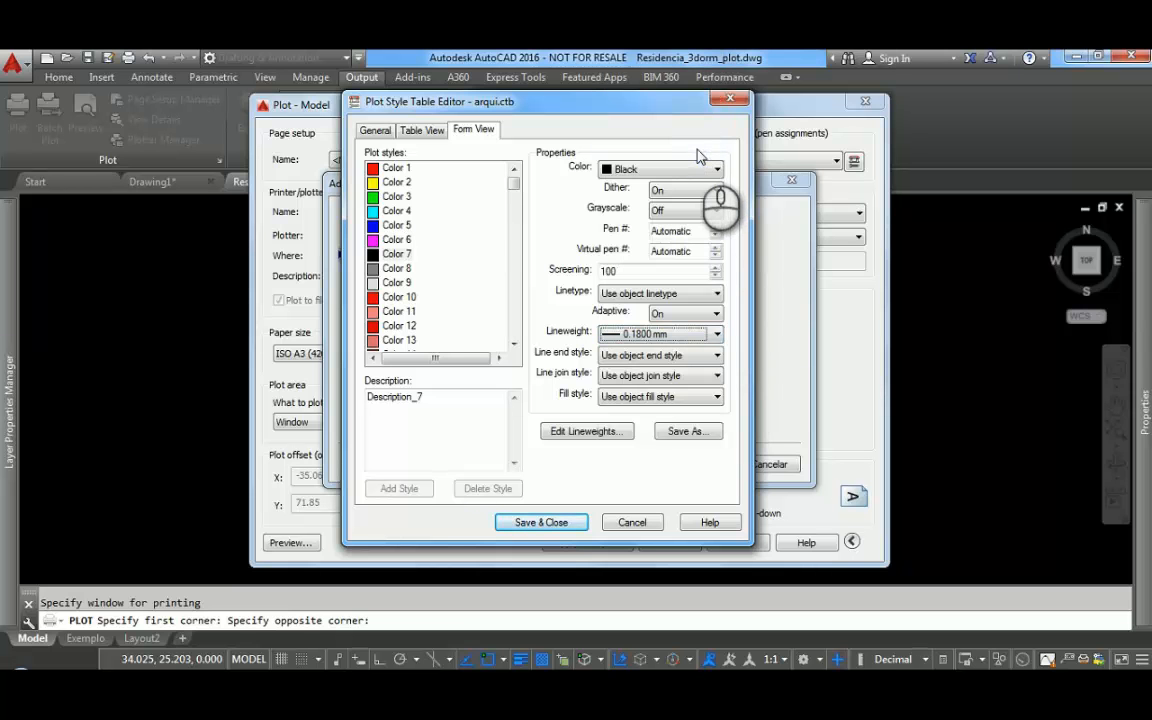
Step: Set the Color 102 plot style to black with a 0.1800 mm lineweight
drag(516, 188, 515, 246)
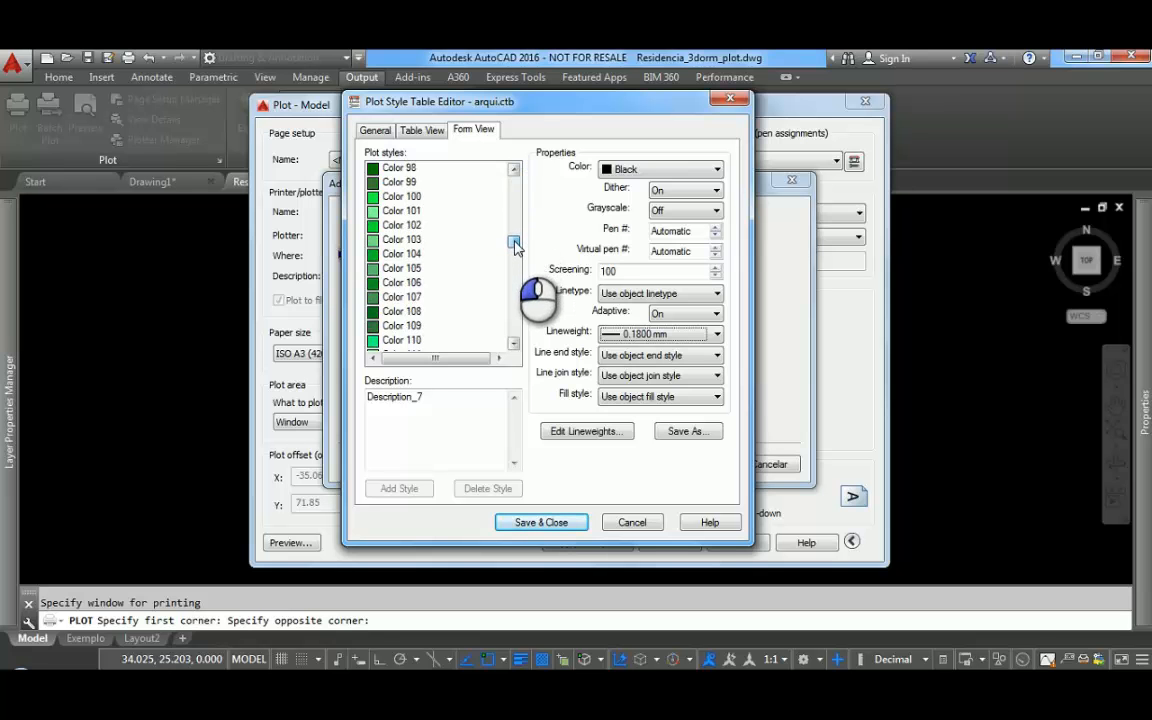
click(411, 225)
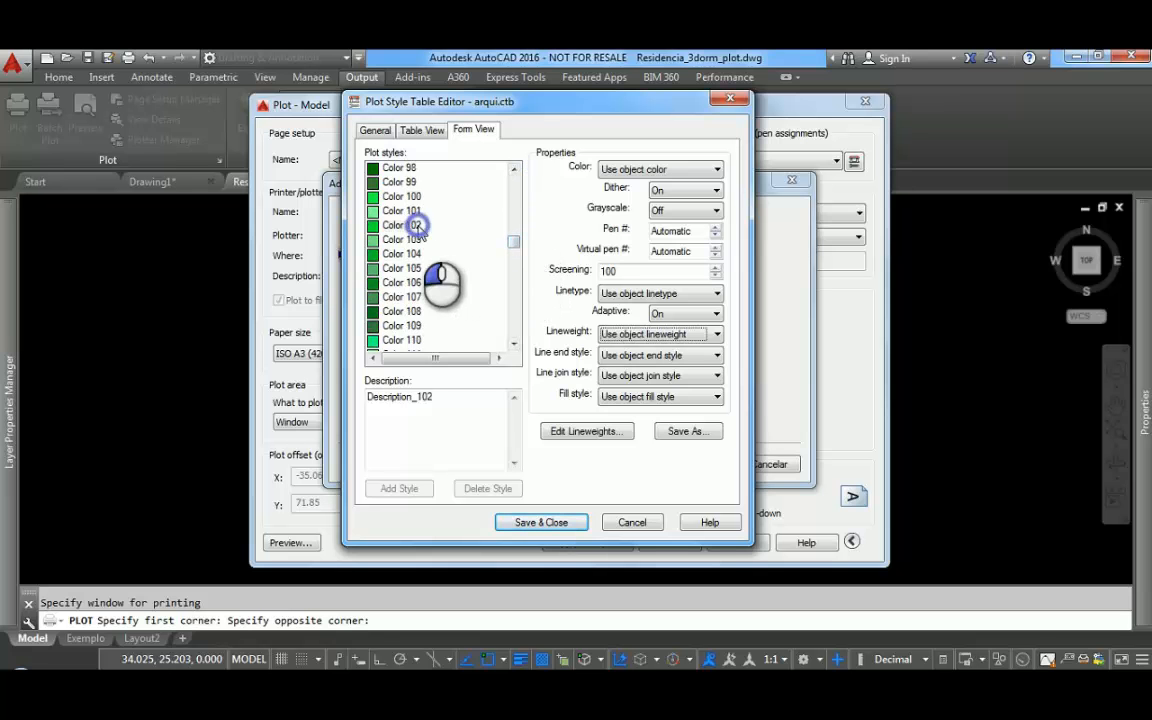
click(714, 169)
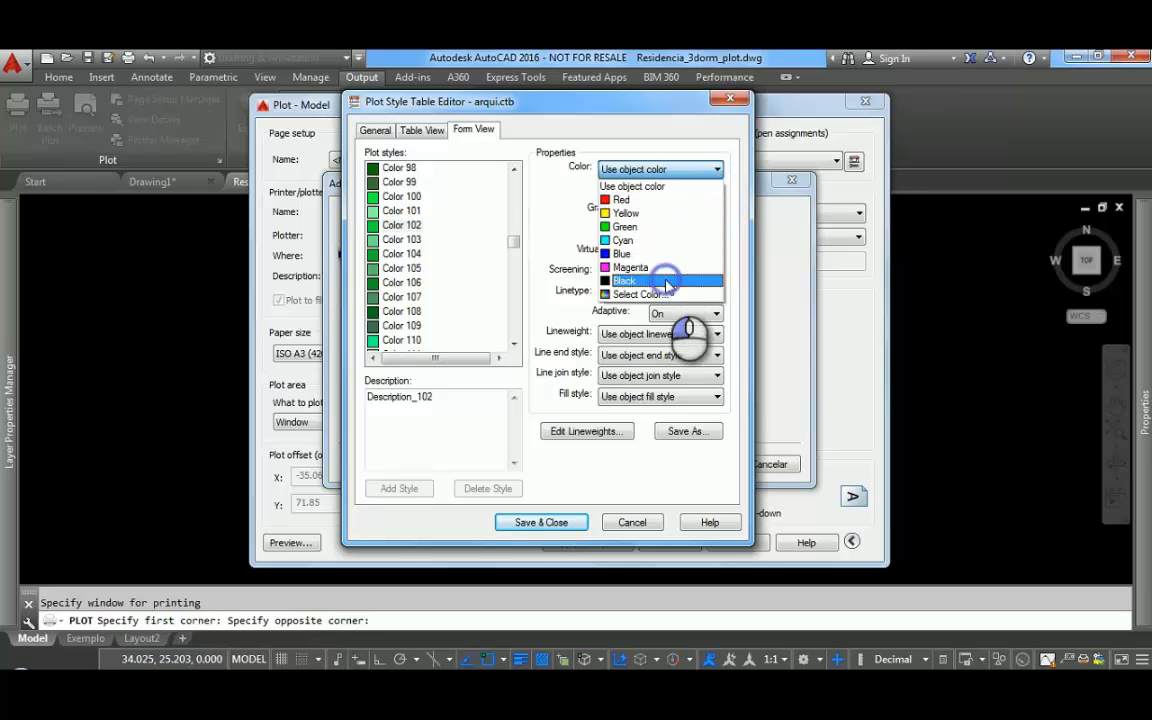
click(666, 286)
click(716, 333)
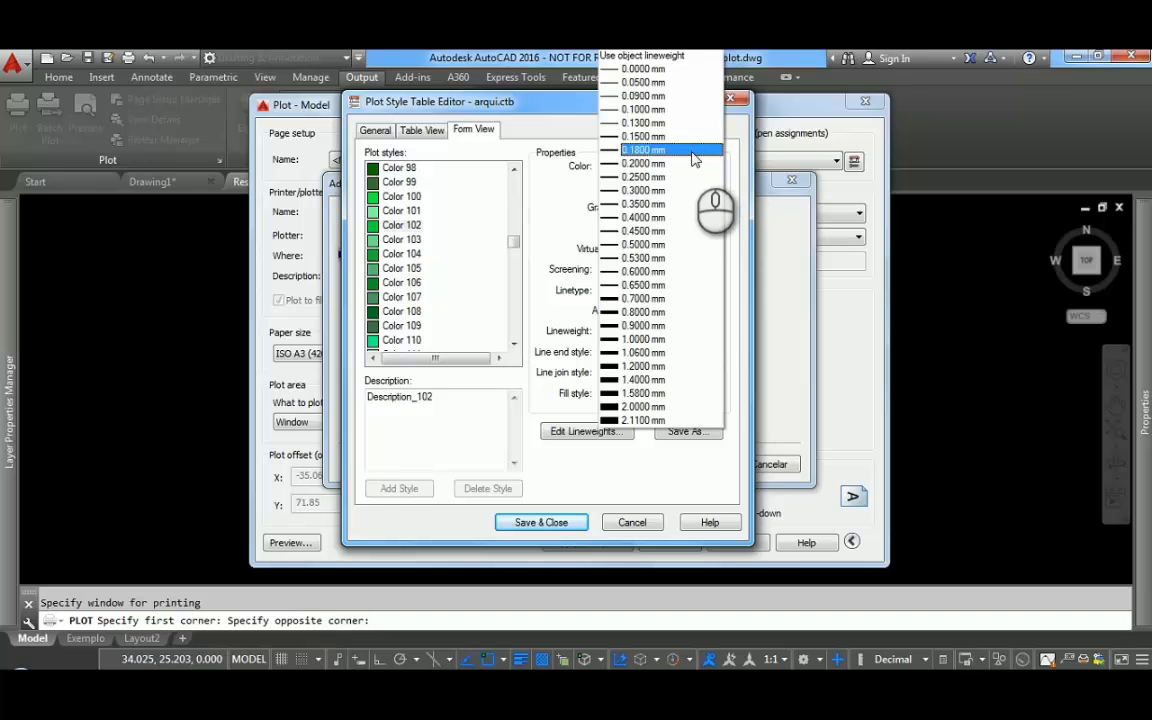
click(692, 152)
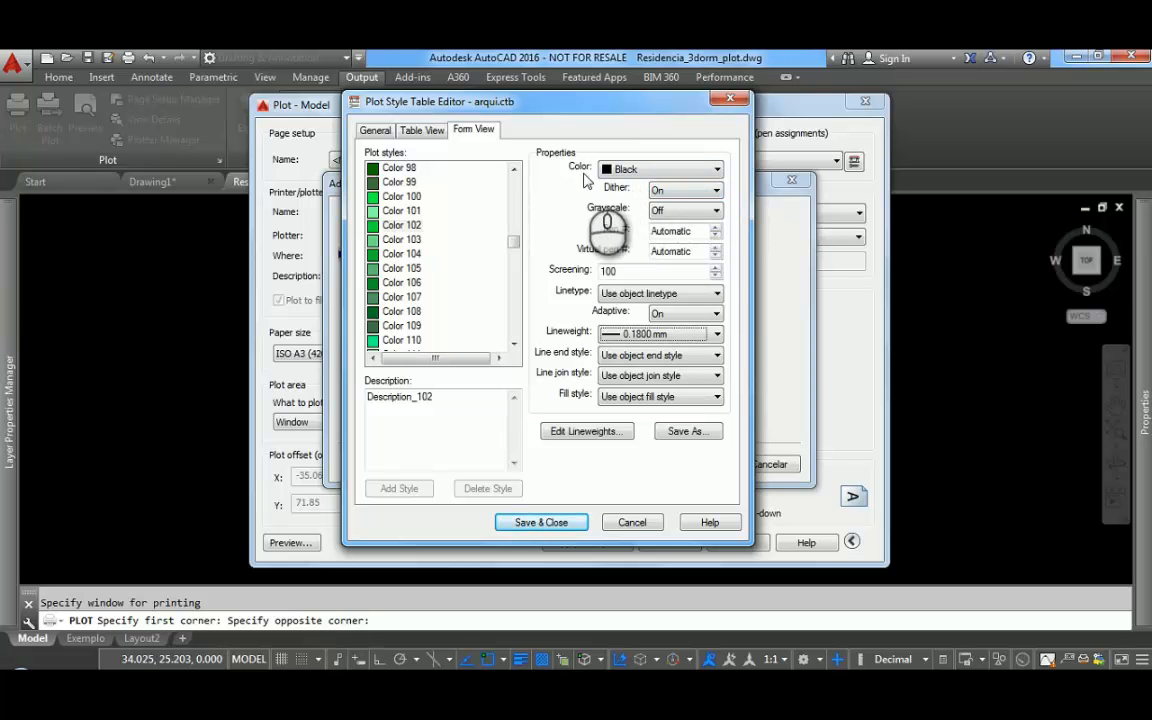
Step: Save the edited arqui.ctb plot style table to finish its creation, and assign it to all layouts
click(551, 524)
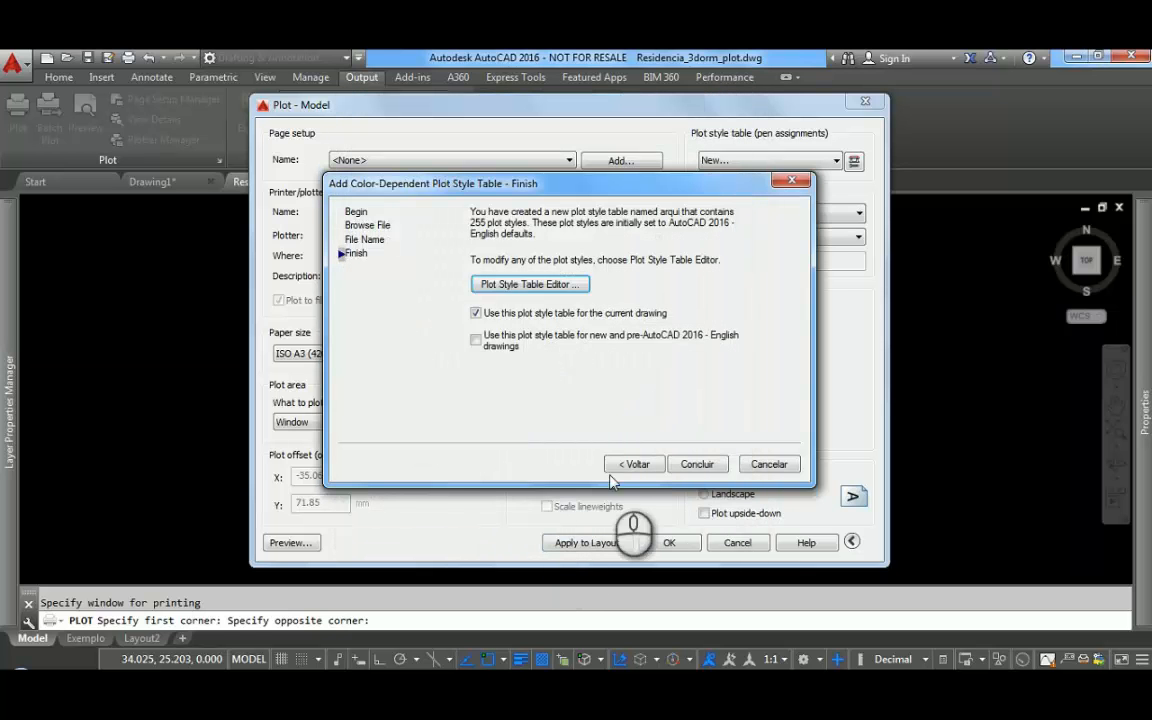
click(697, 465)
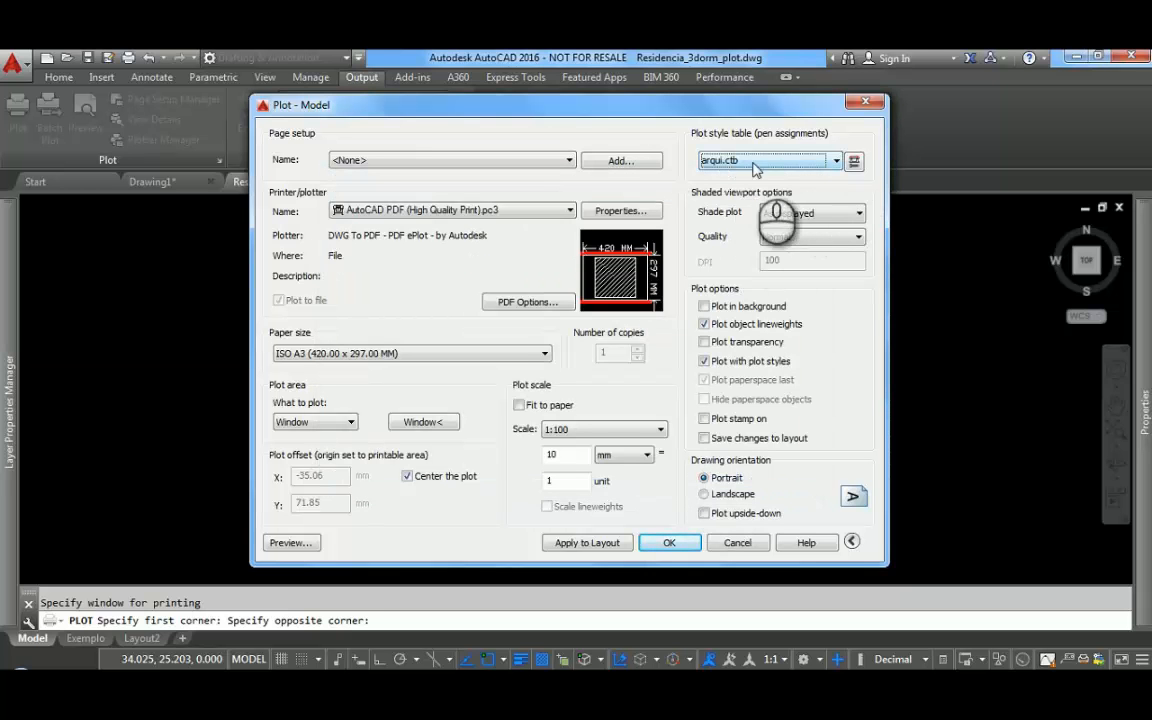
click(836, 161)
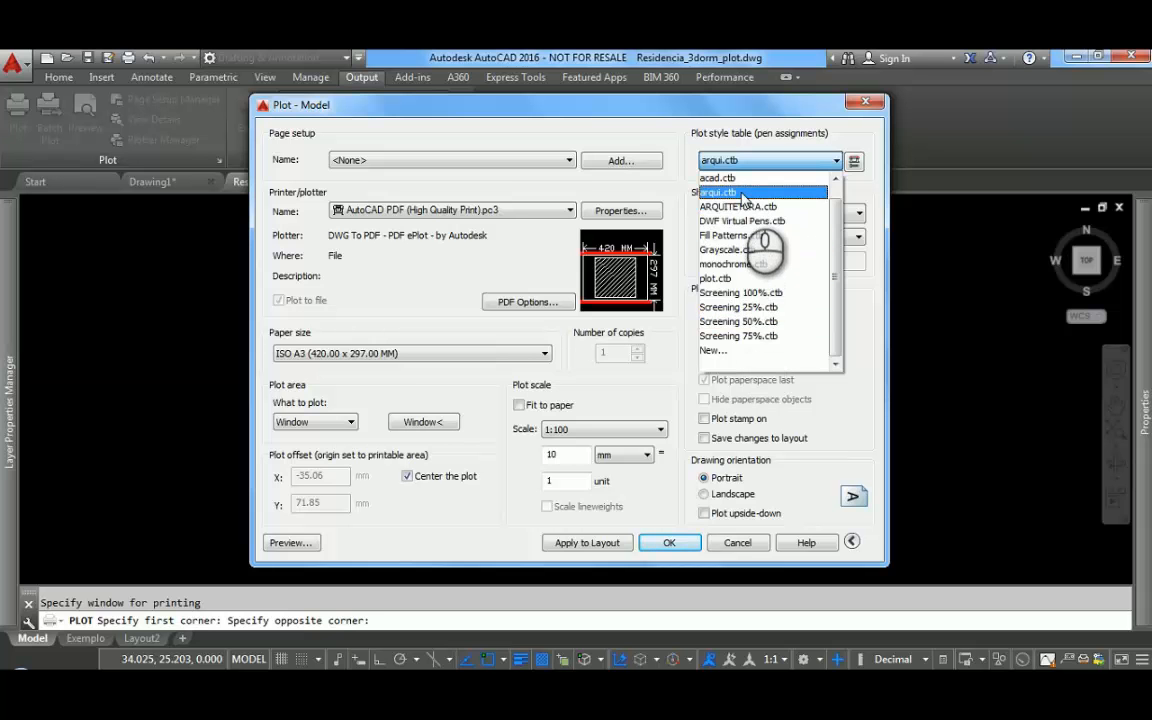
click(741, 192)
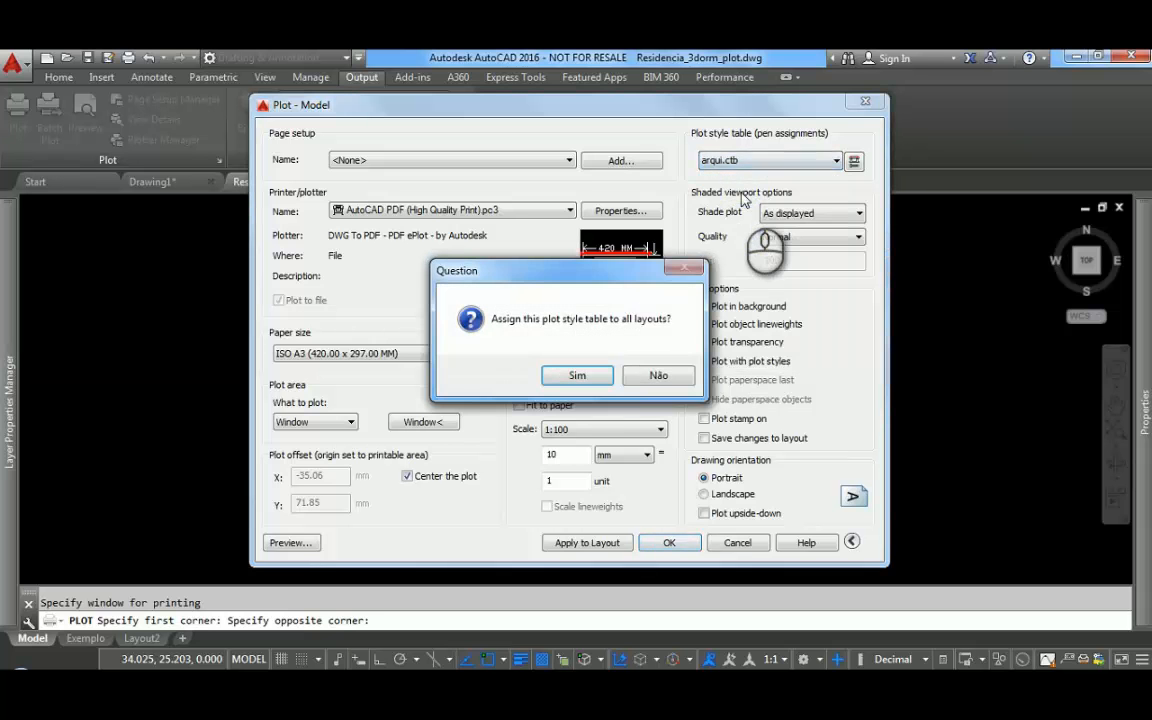
click(596, 375)
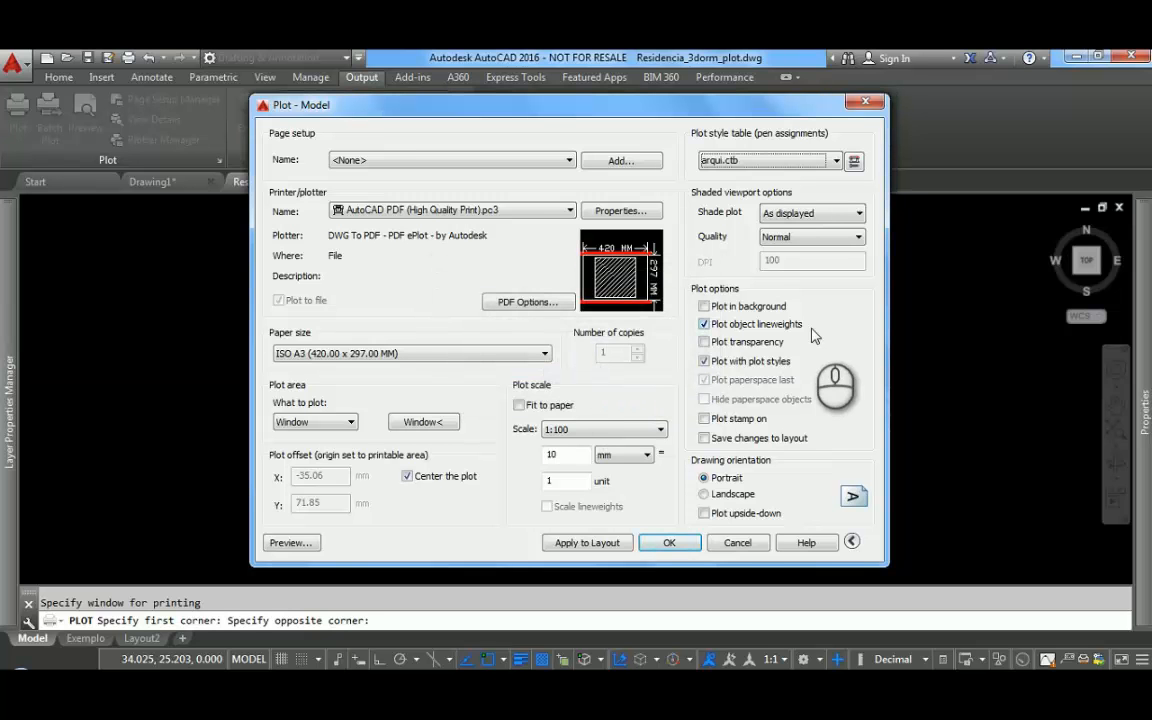
Step: Set the drawing orientation to Landscape and preview the plot, inspecting the lineweights around the bedrooms
click(703, 494)
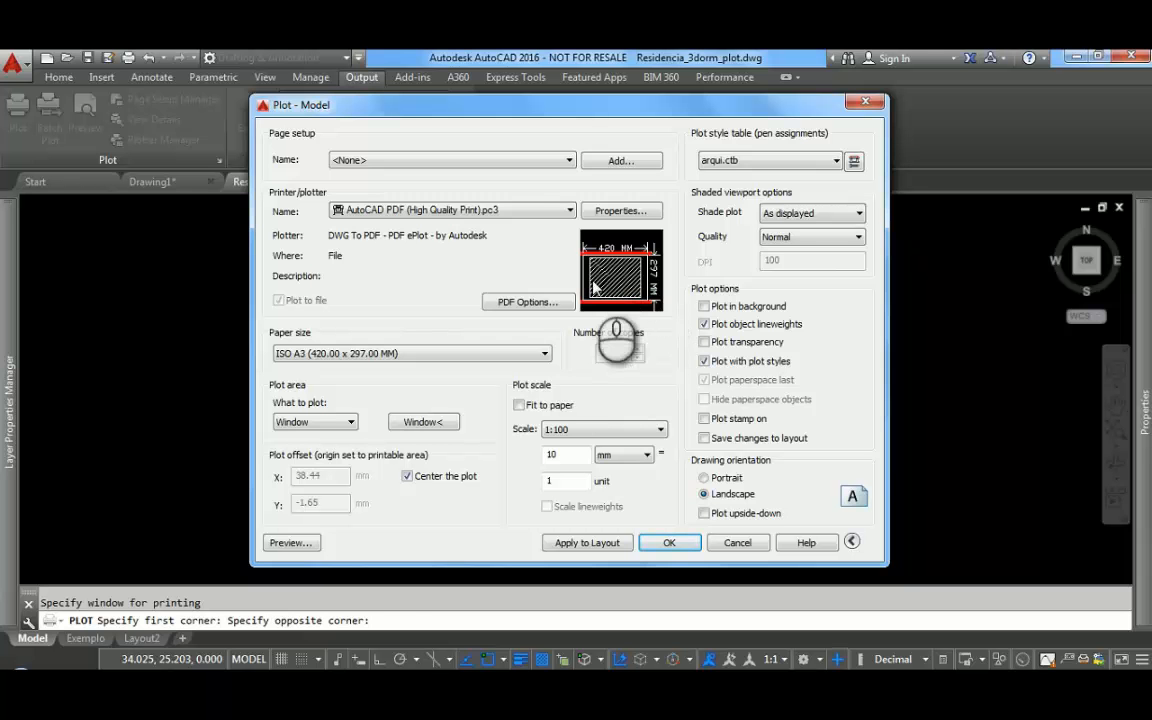
click(292, 543)
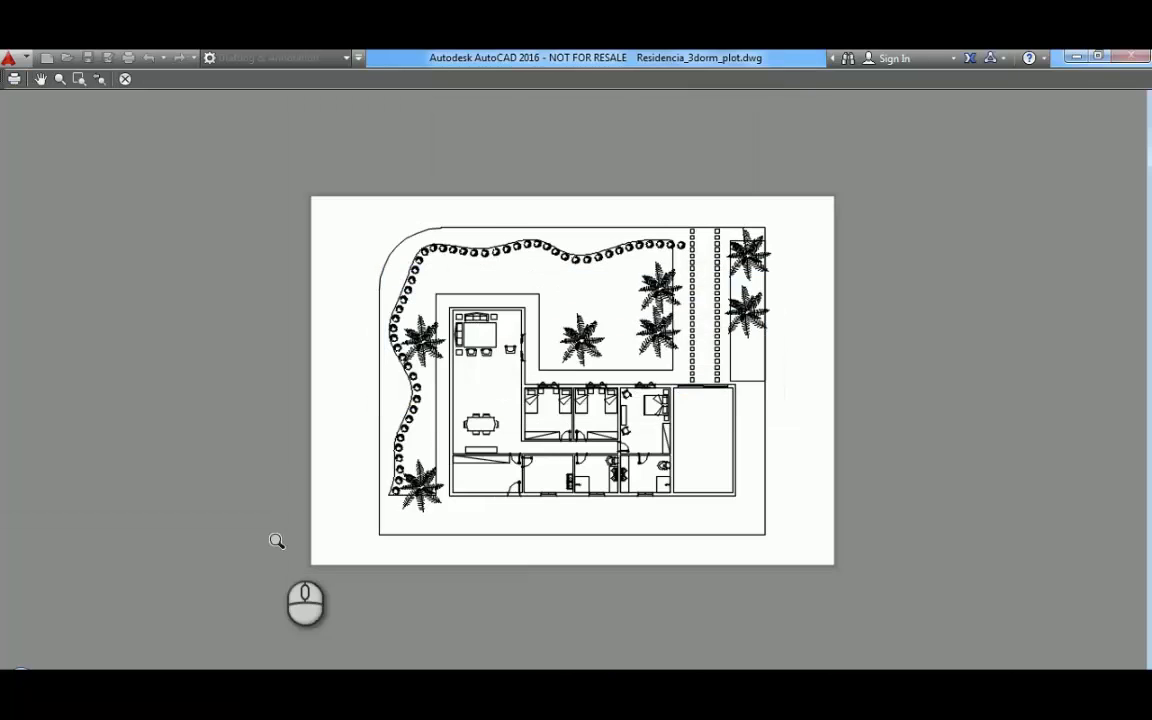
scroll(568, 425, up, 5)
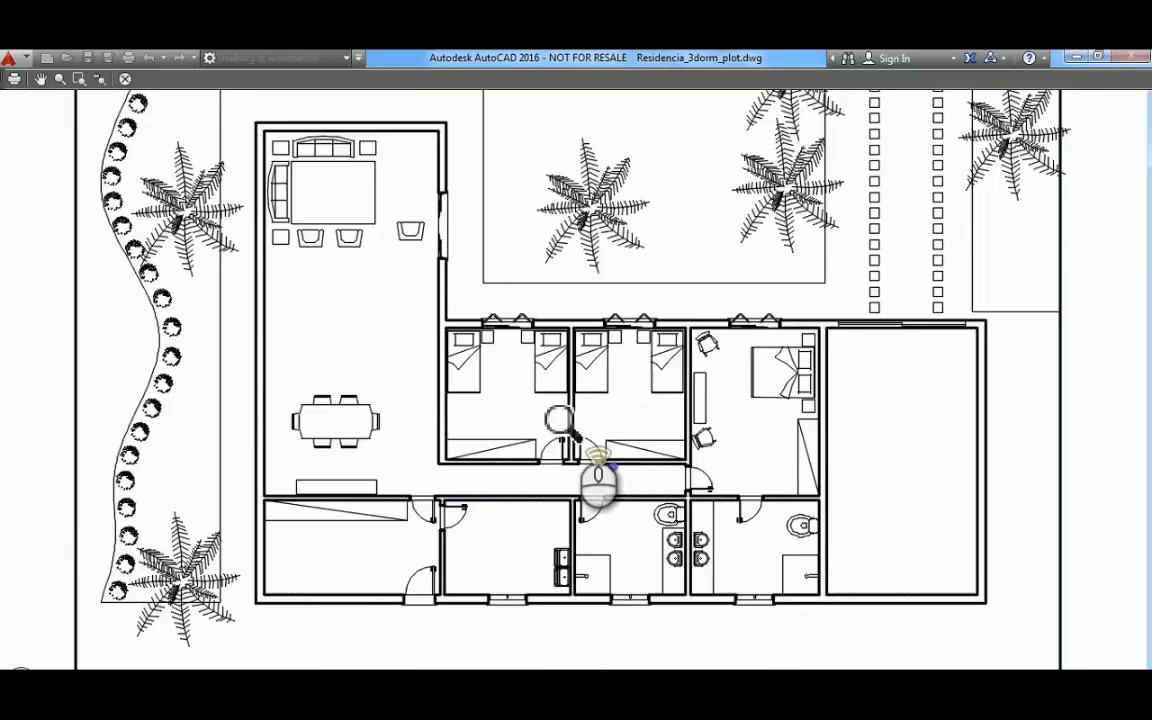
scroll(568, 421, up, 3)
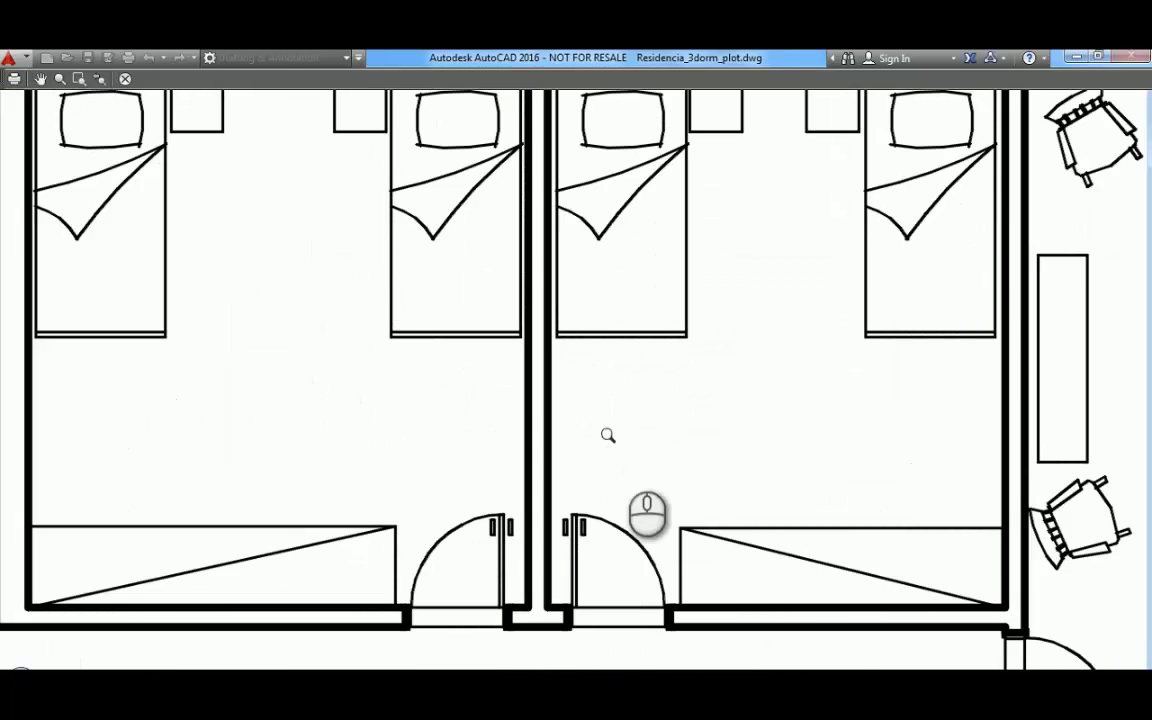
scroll(625, 414, down, 1)
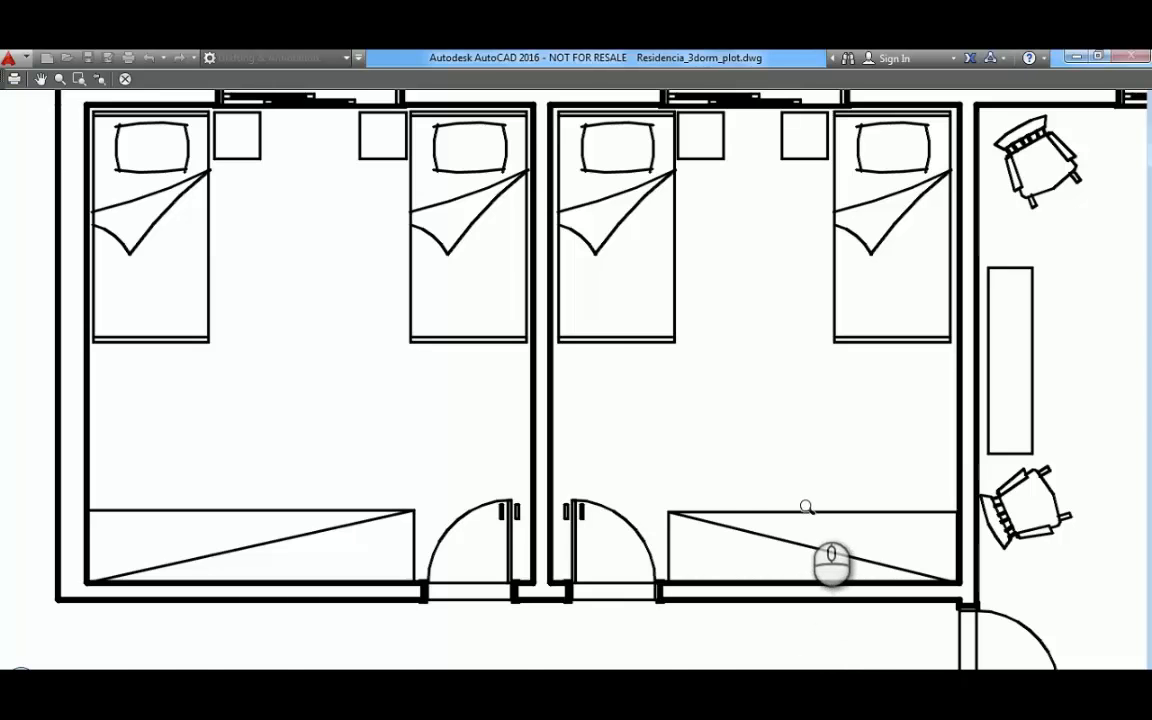
scroll(804, 504, down, 2)
scroll(763, 472, down, 4)
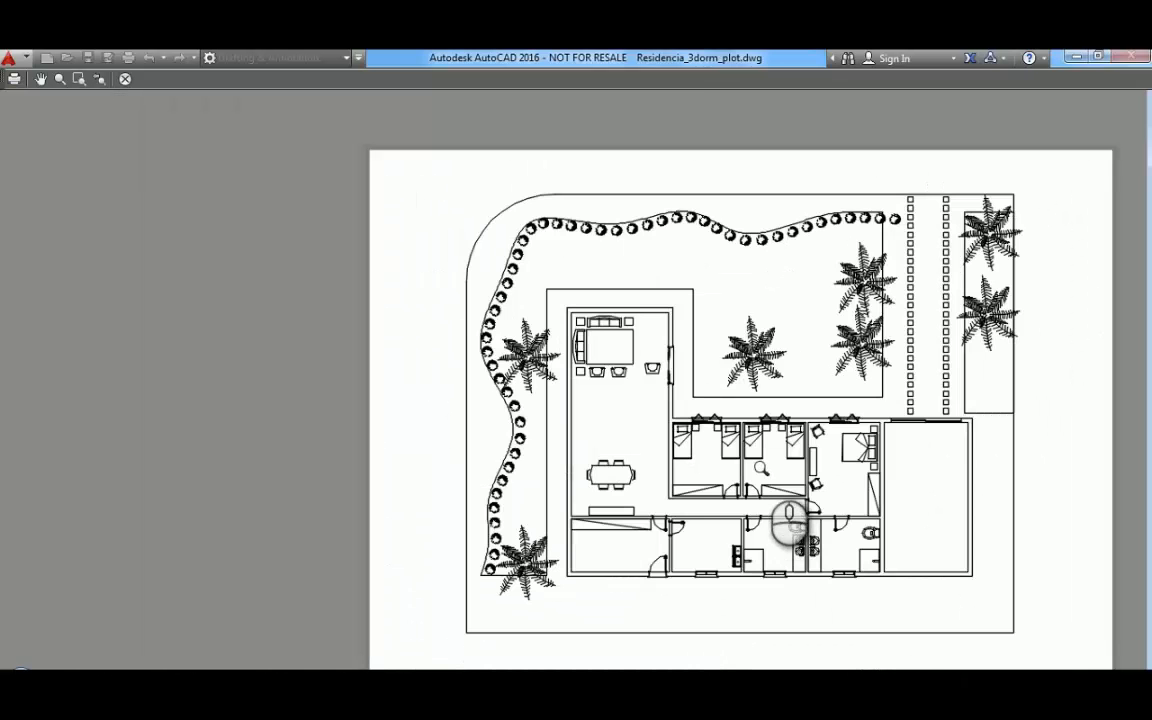
Step: Plot the sheet from the preview and save it as Residencia_3dorm_plot-Model.pdf in the Documentos folder
right_click(731, 340)
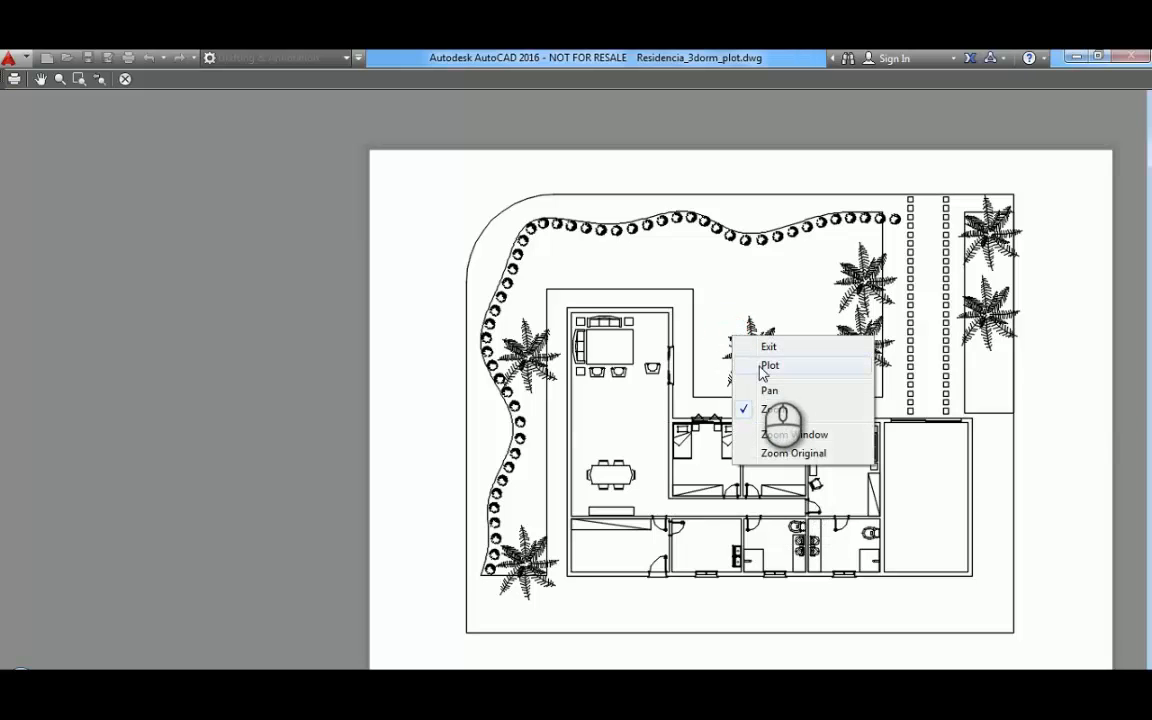
click(770, 365)
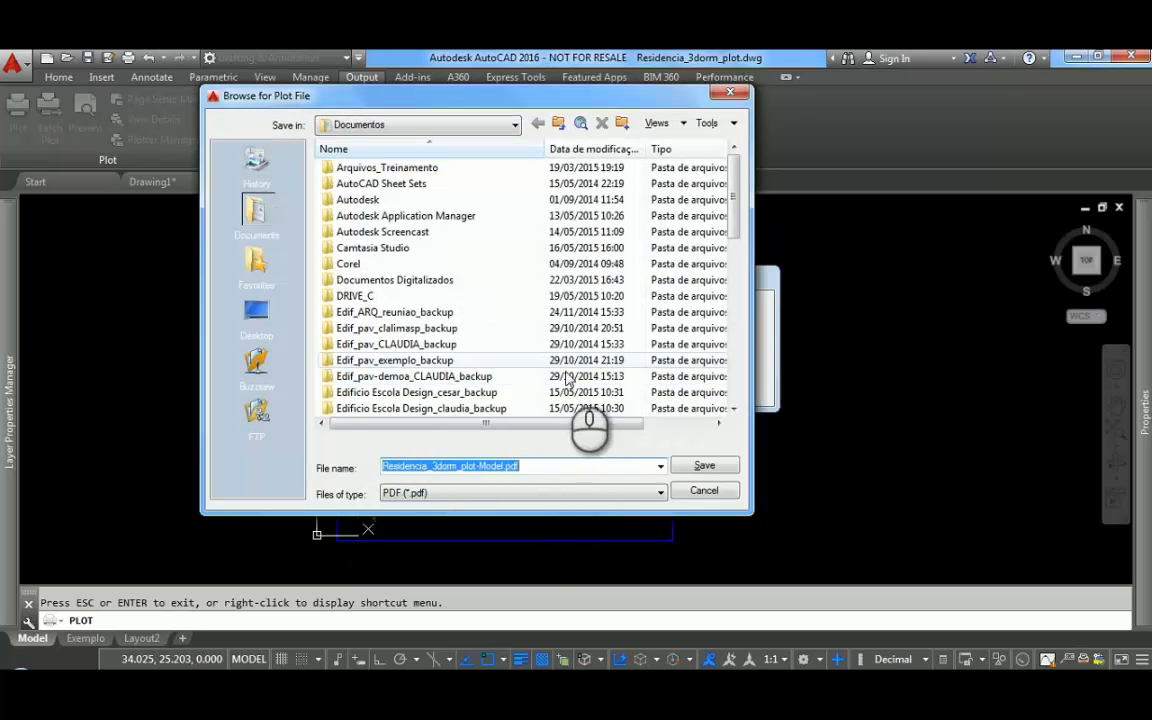
click(550, 466)
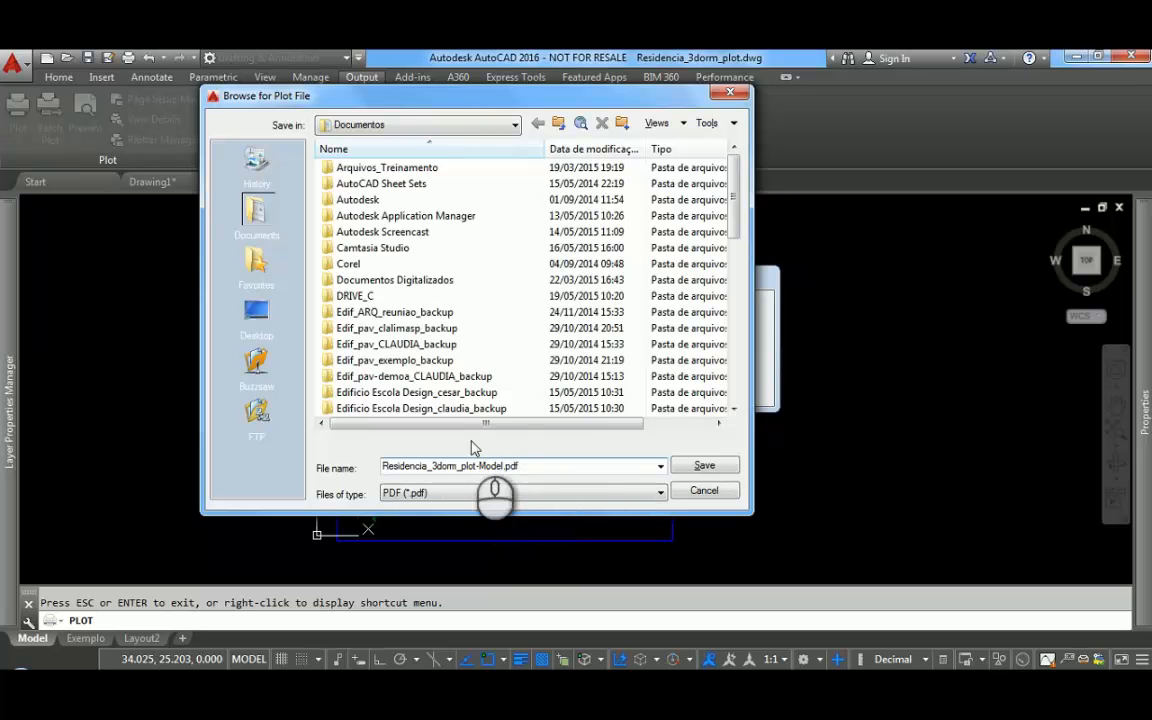
click(706, 468)
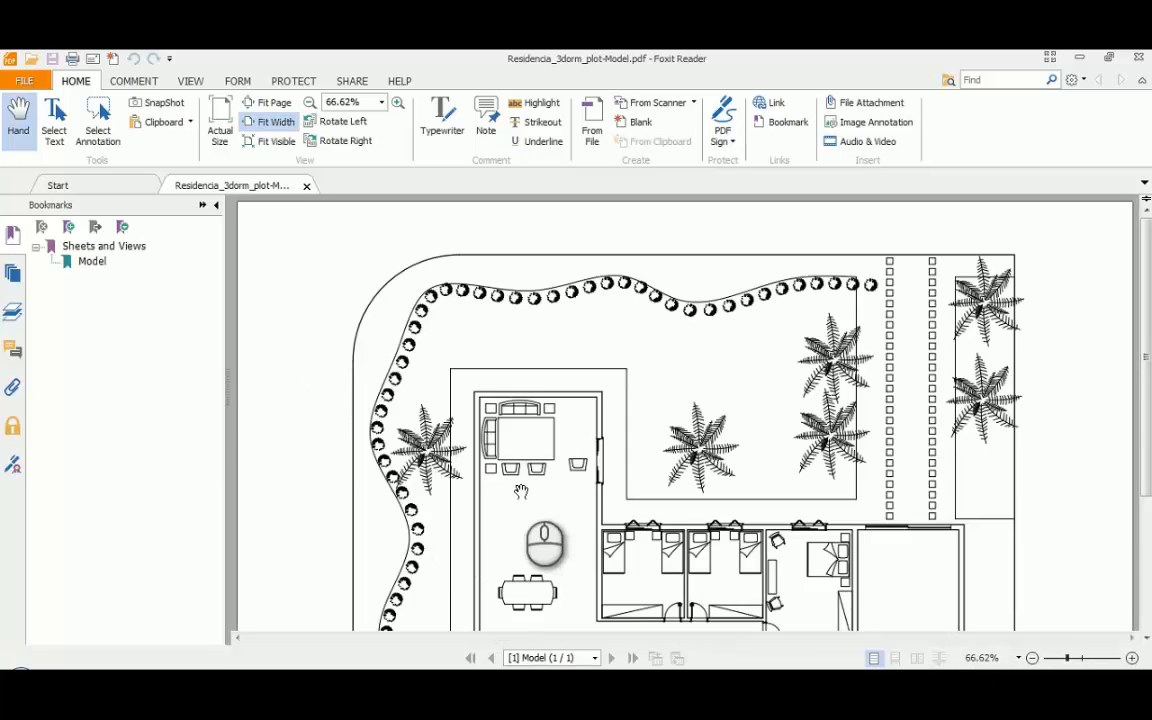
Step: Examine the plotted floor plan PDF in Foxit Reader, checking the line thicknesses of walls, furniture and bathroom fixtures up close
drag(1147, 372, 1145, 437)
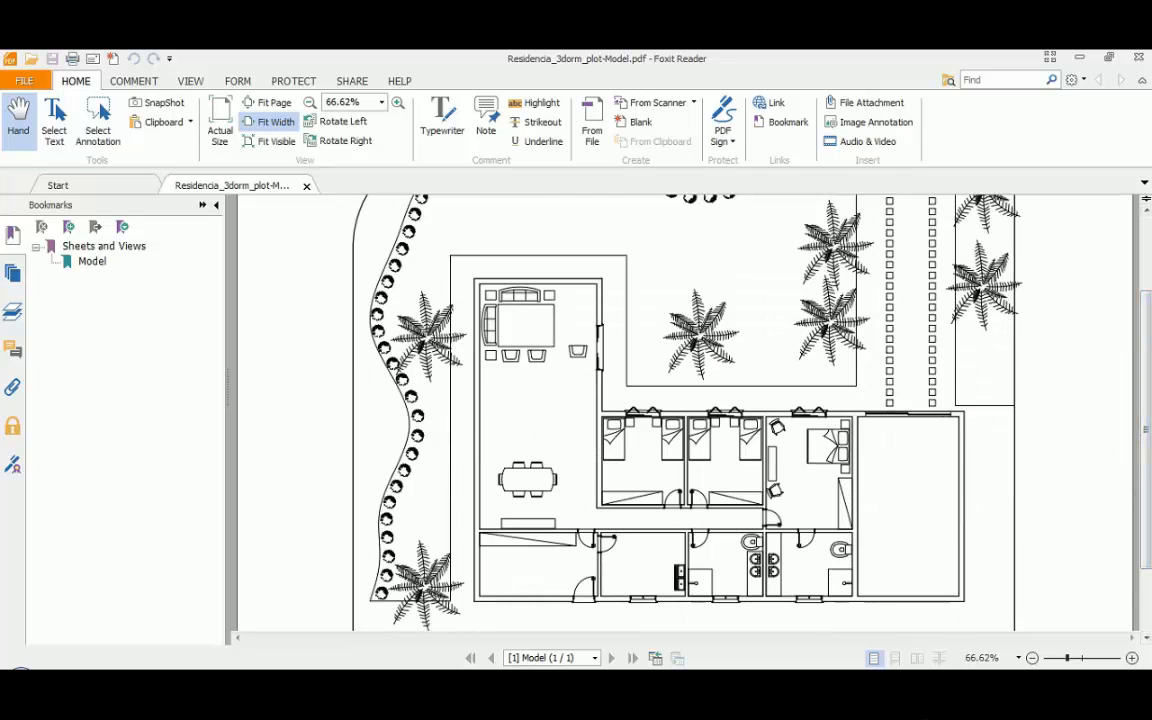
click(1133, 658)
click(1133, 658)
click(1133, 658)
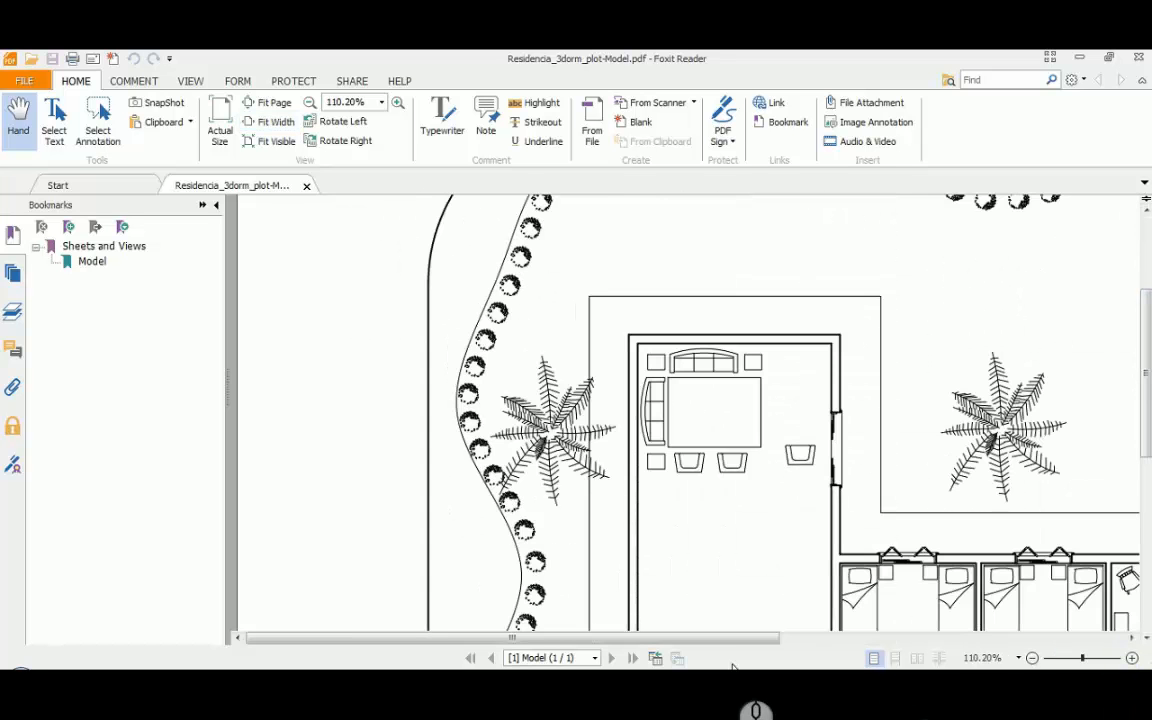
drag(728, 638, 876, 638)
scroll(693, 492, down, 5)
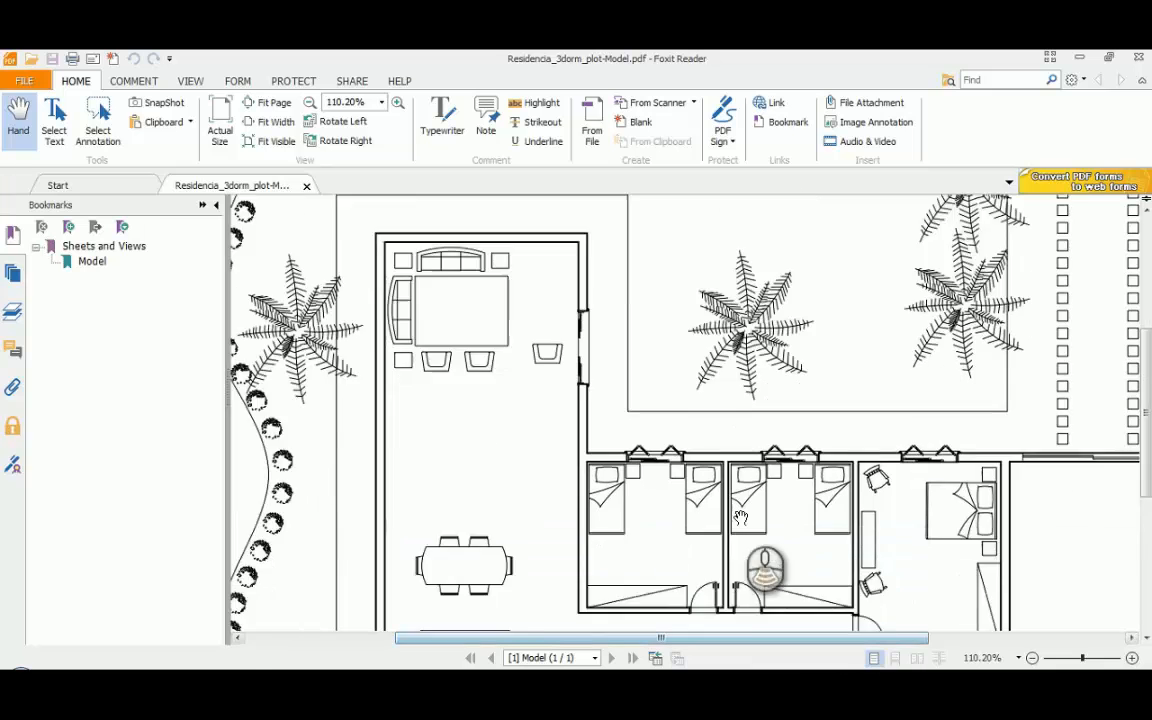
scroll(693, 492, down, 1)
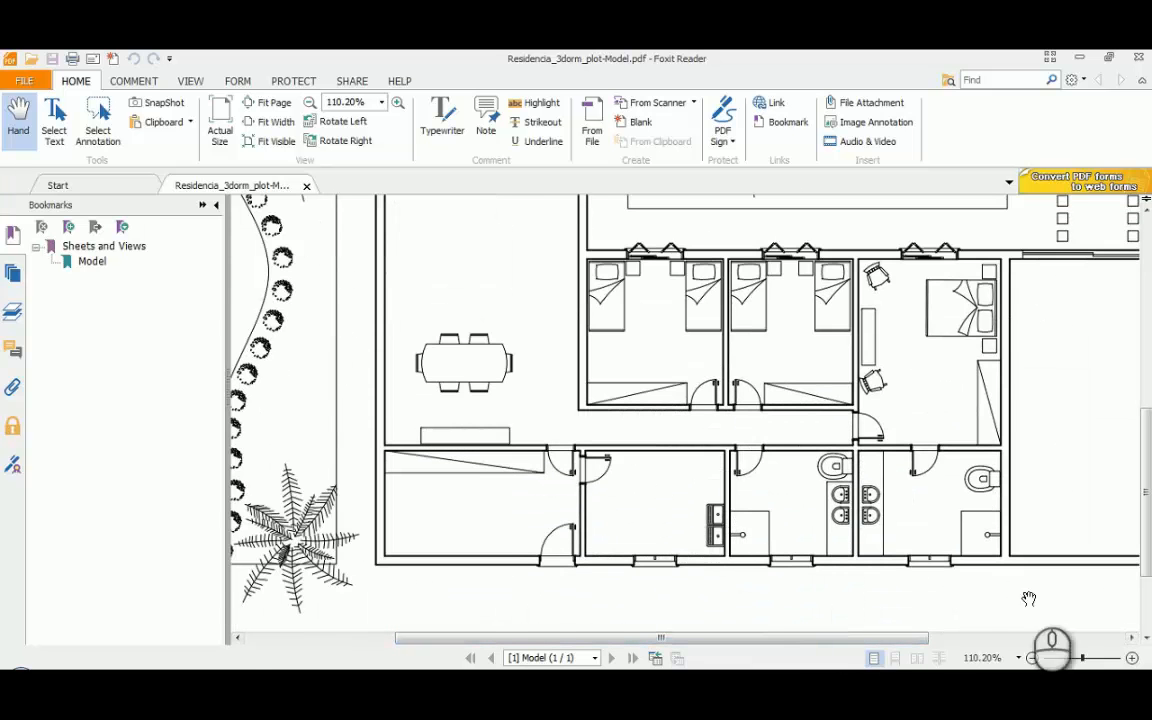
click(1133, 658)
click(1133, 658)
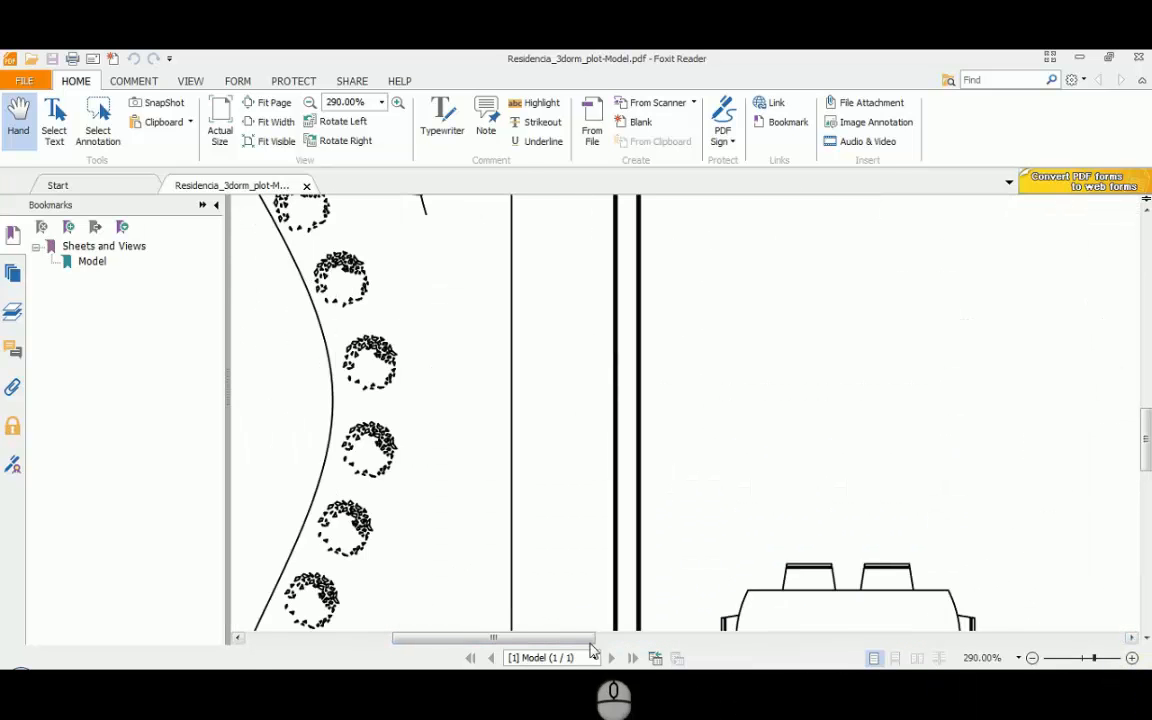
drag(575, 642, 793, 627)
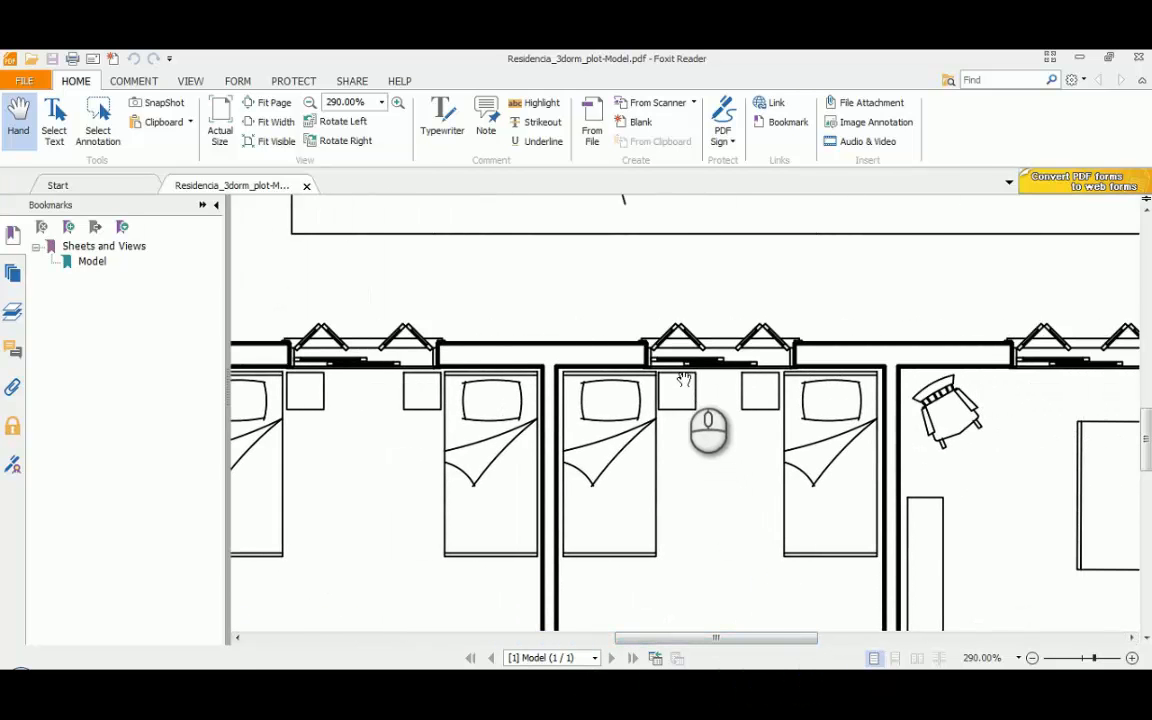
scroll(684, 379, down, 3)
scroll(684, 379, down, 8)
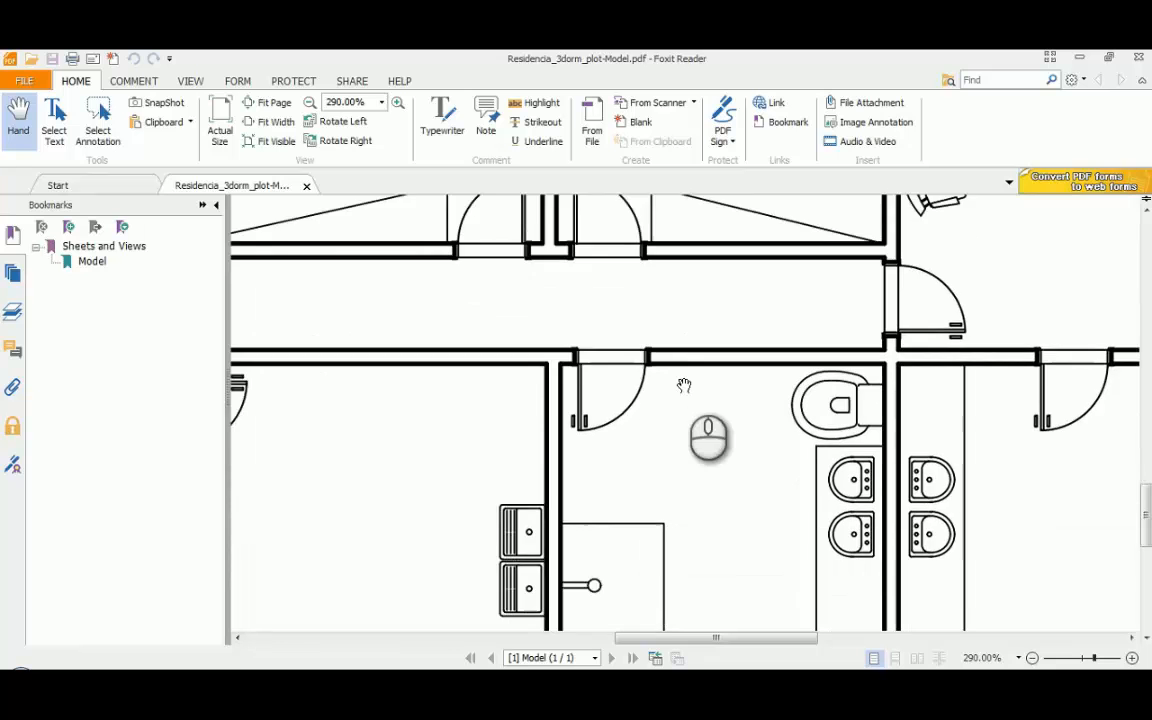
scroll(681, 385, down, 1)
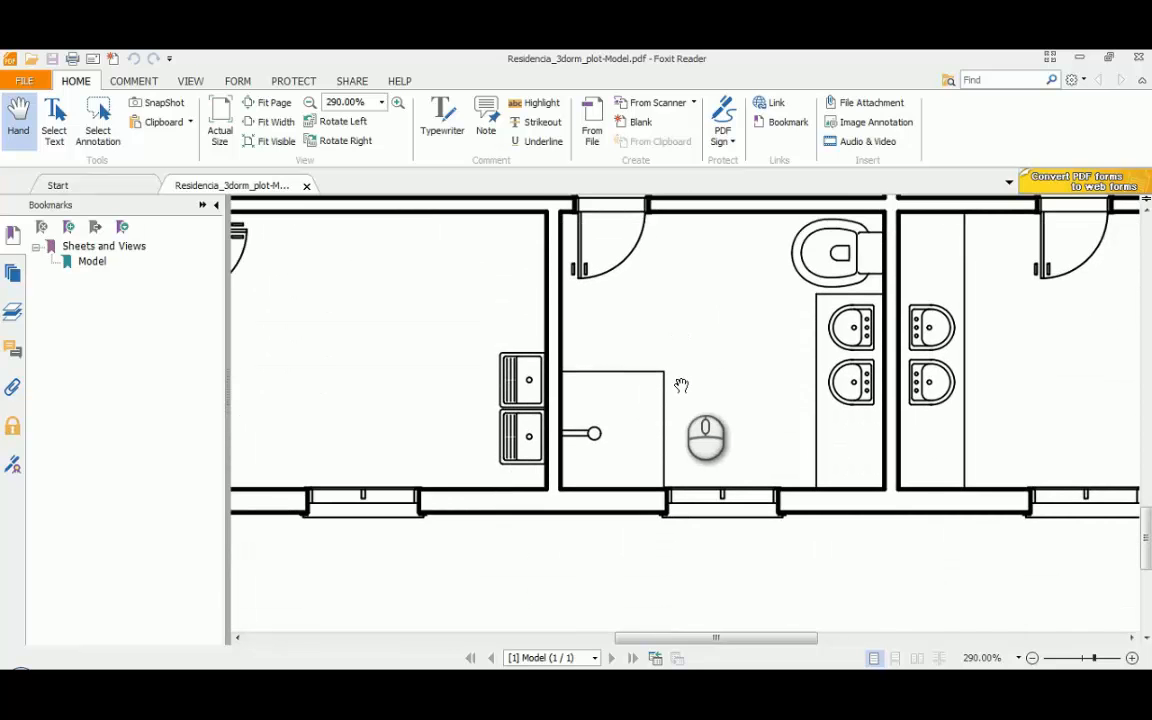
scroll(681, 385, up, 1)
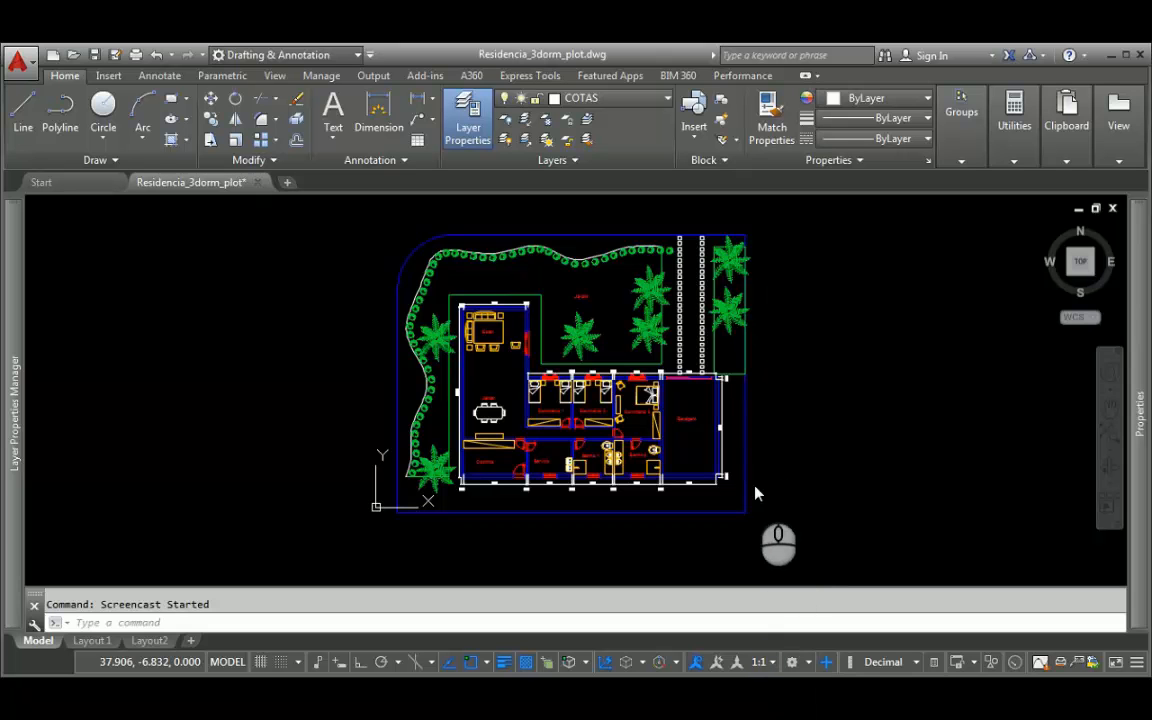
Step: Edit the 1:100 scale in the drawing's scale list so that 10 paper units equal 1 drawing unit
click(771, 600)
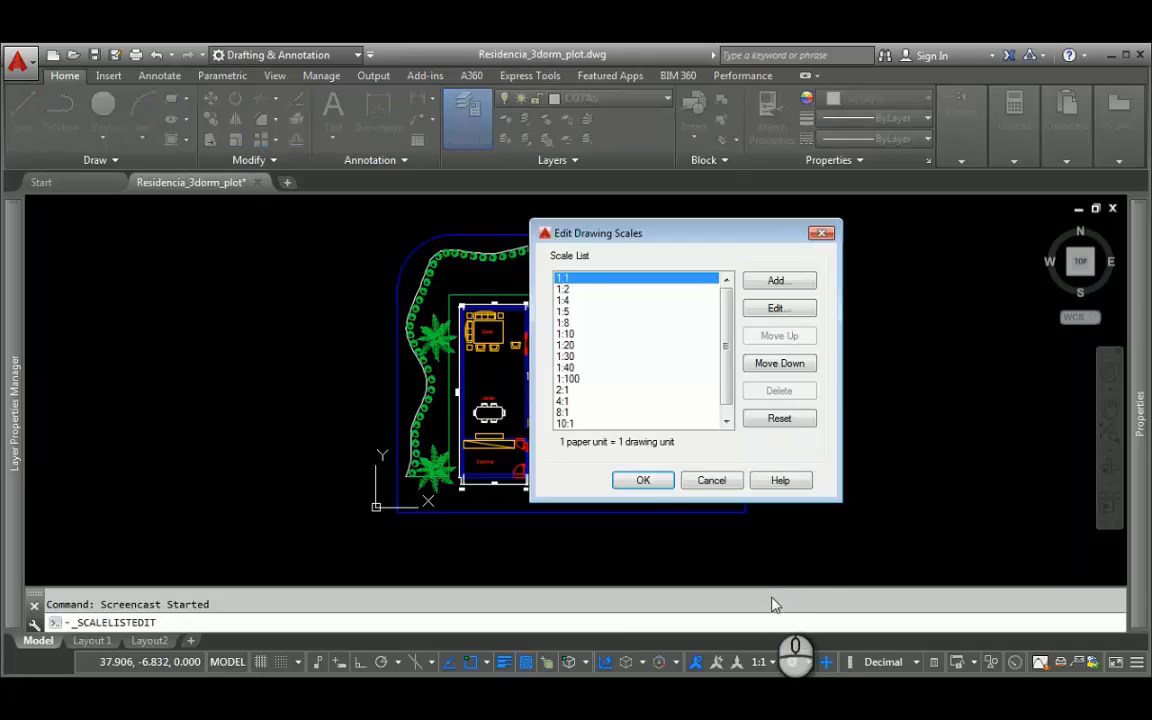
click(579, 380)
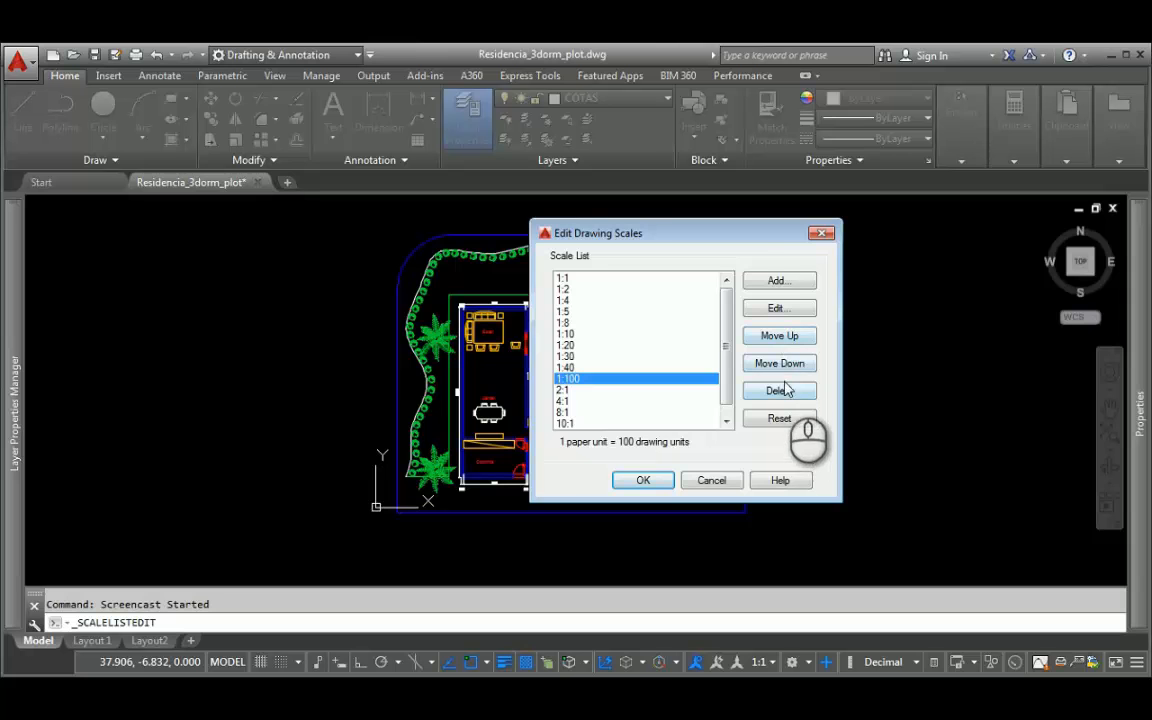
click(786, 309)
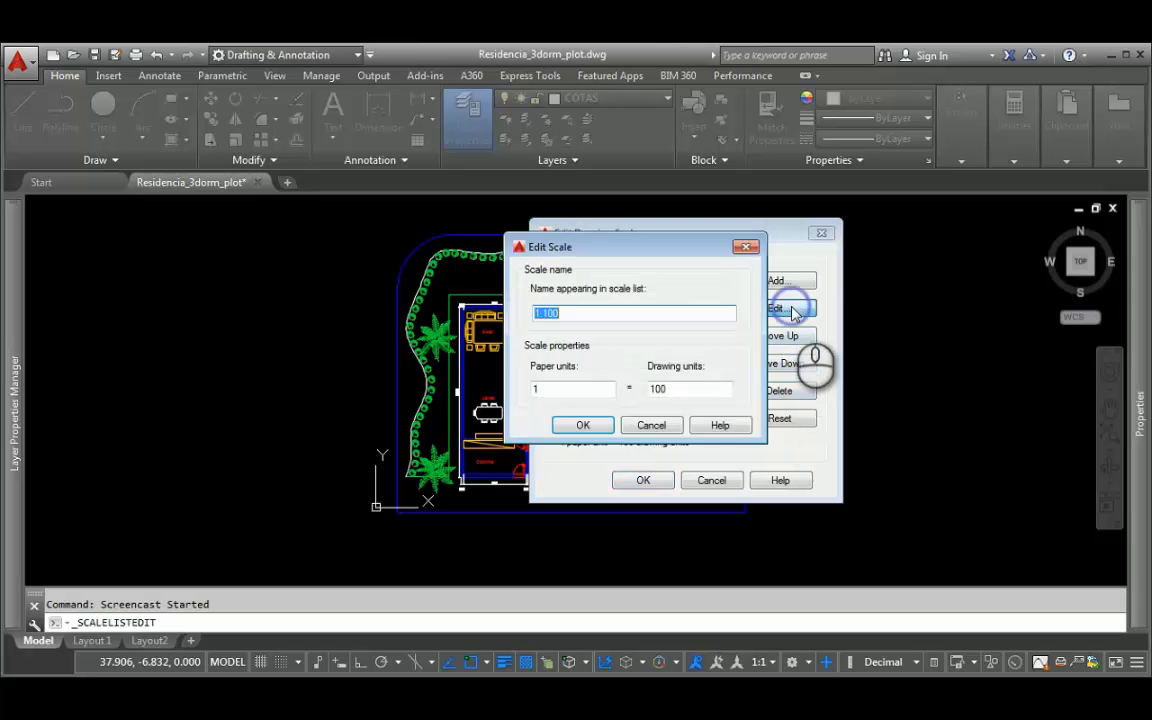
click(677, 392)
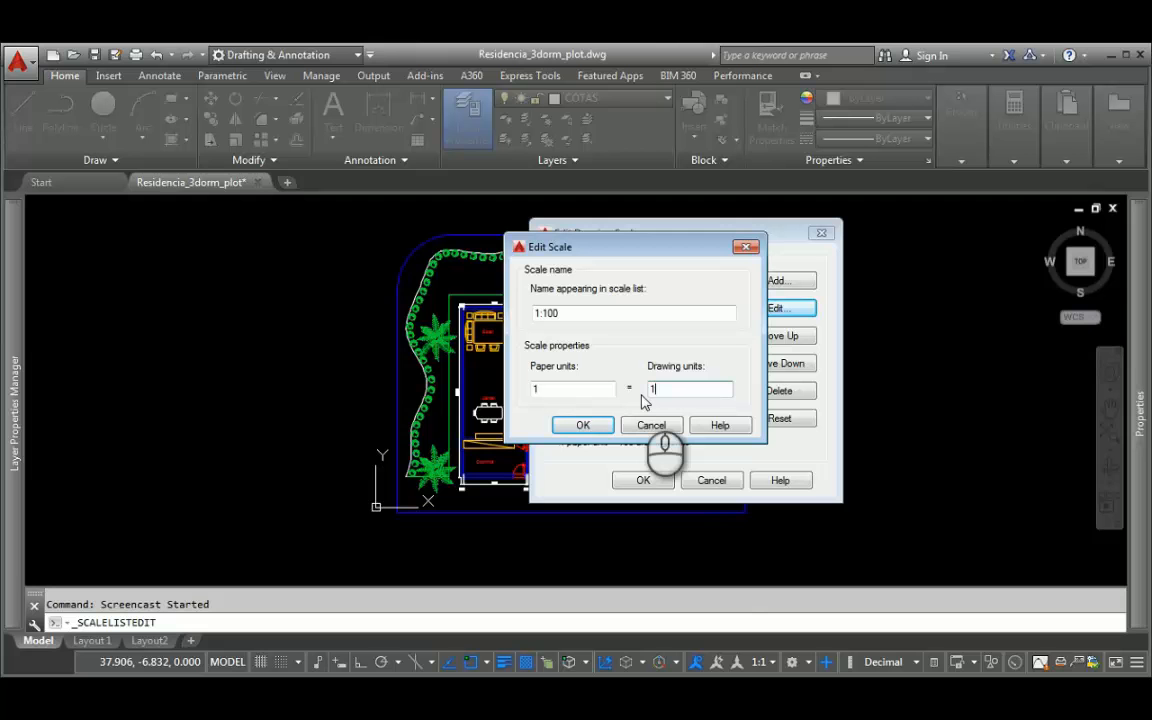
click(560, 390)
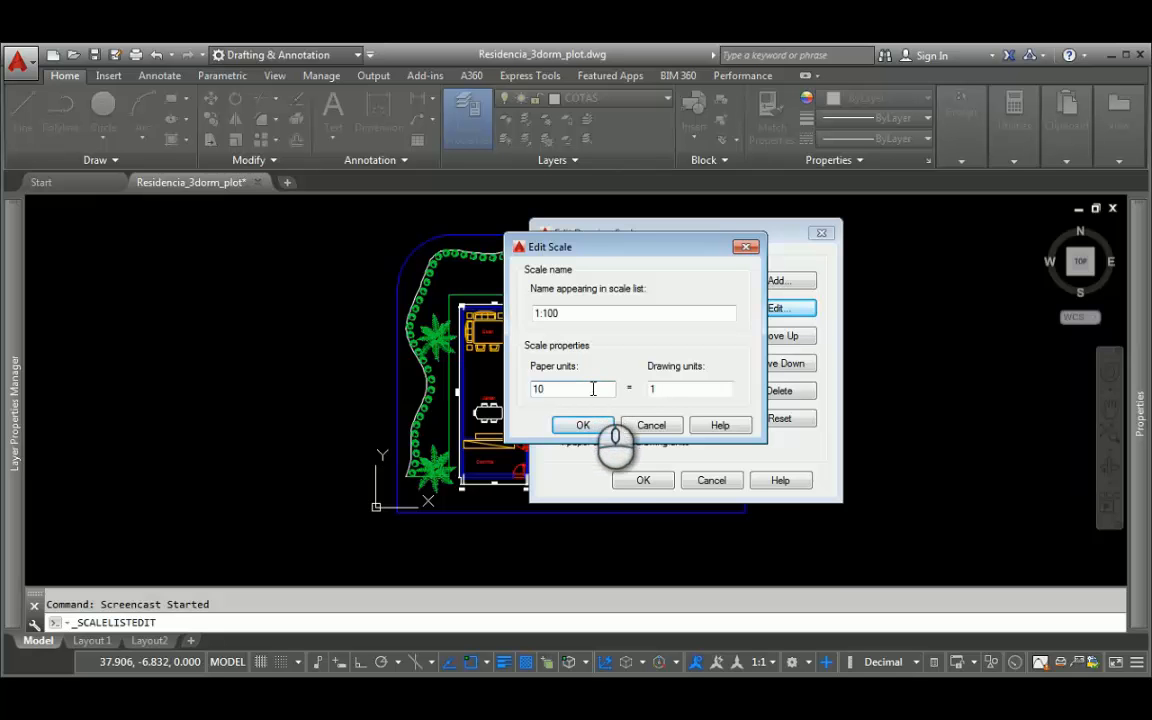
click(584, 425)
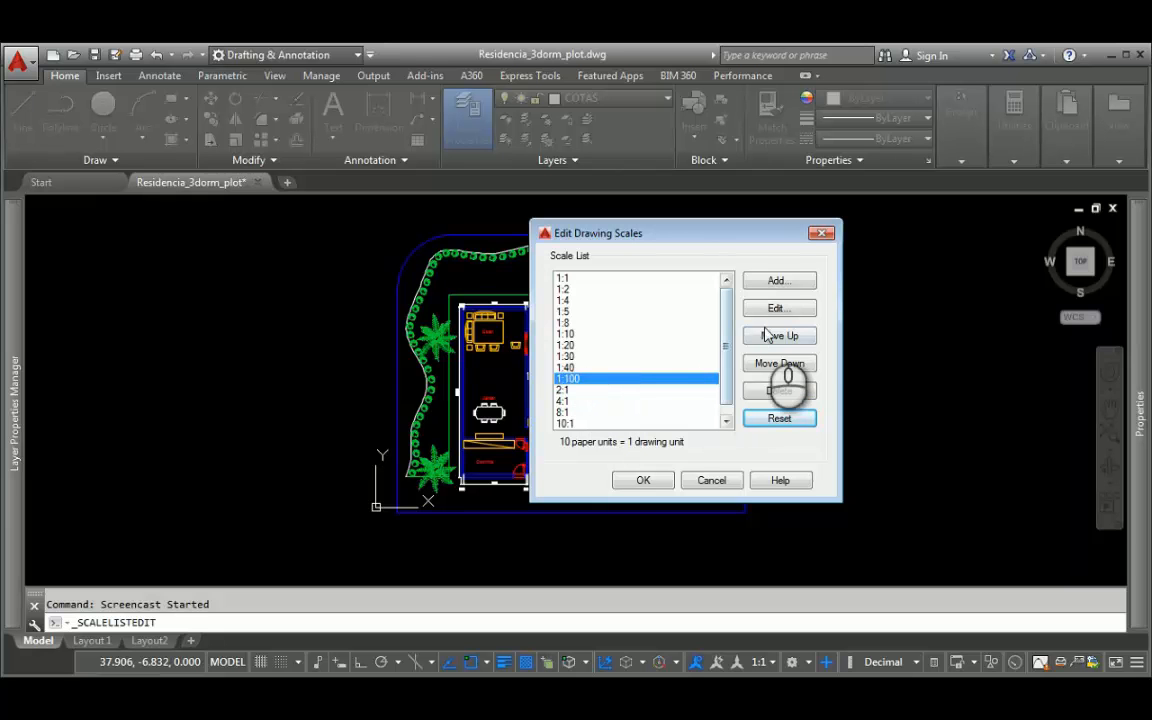
Step: Add a 1:50 scale to the list, with 20 paper units equal to 1 drawing unit
click(790, 283)
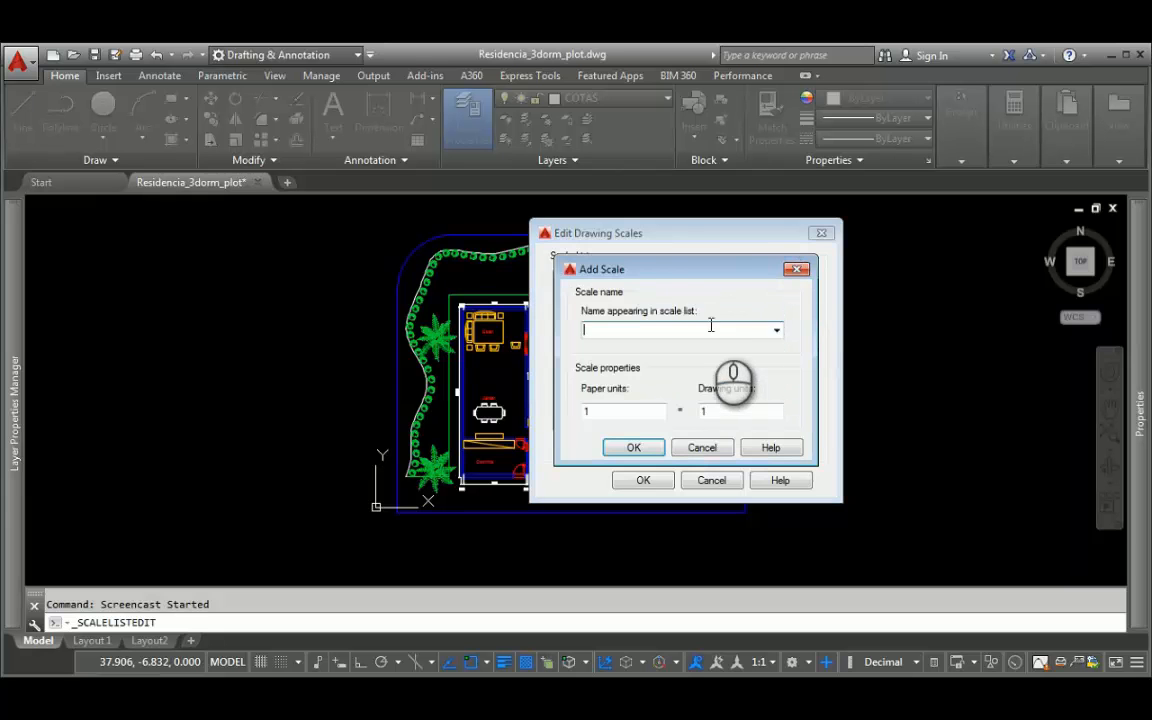
text(1:50)
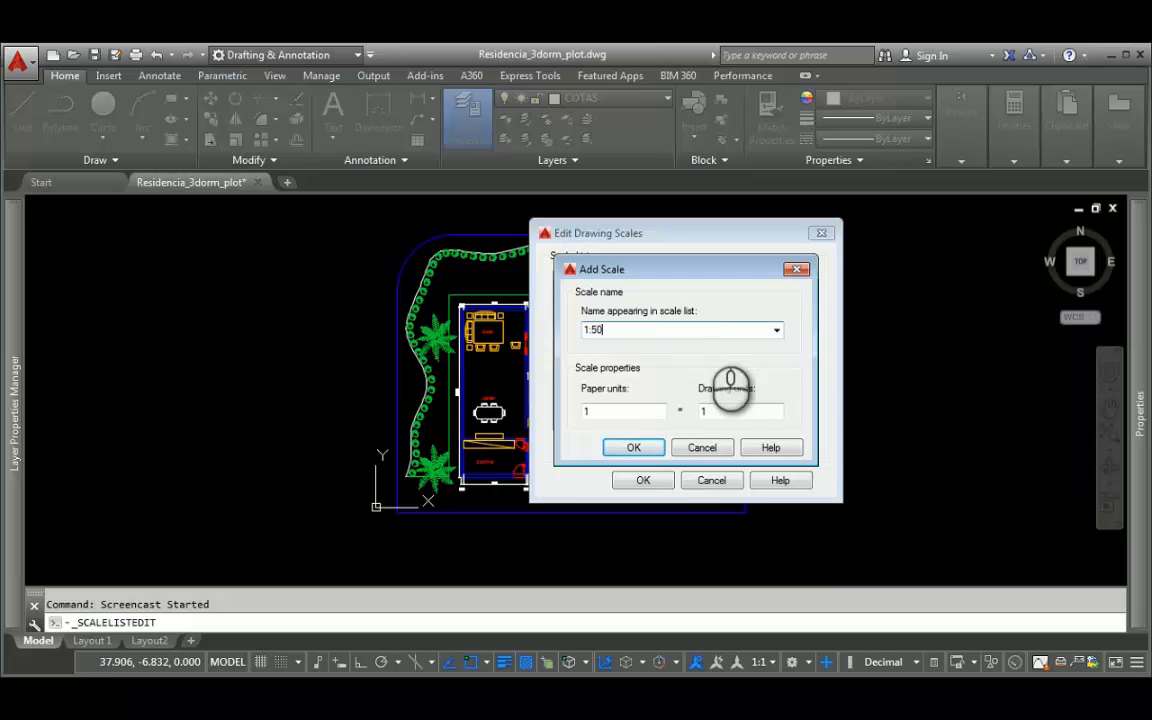
click(764, 407)
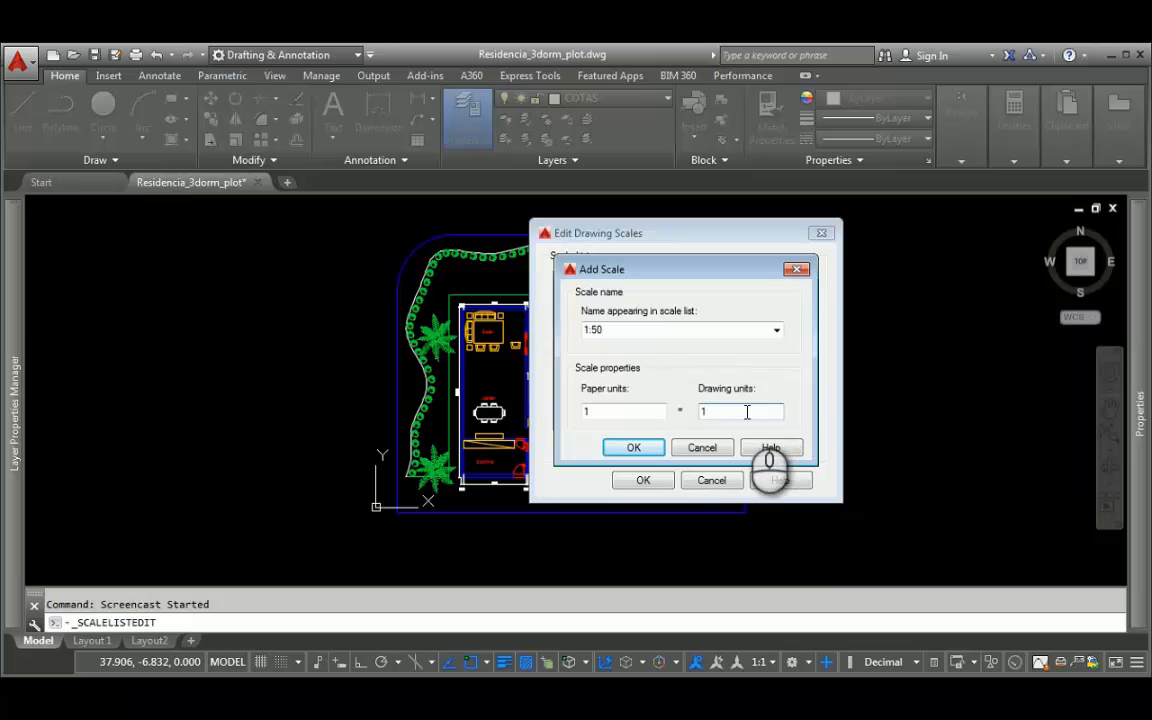
click(626, 411)
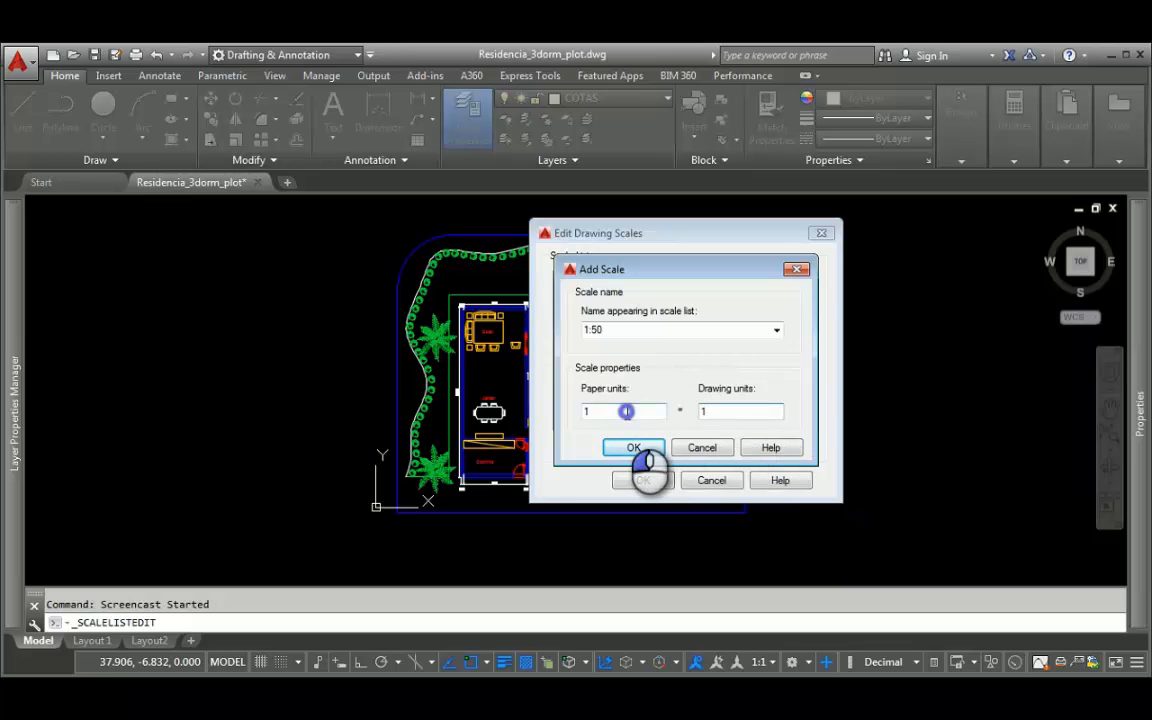
key(BackSpace)
text(20)
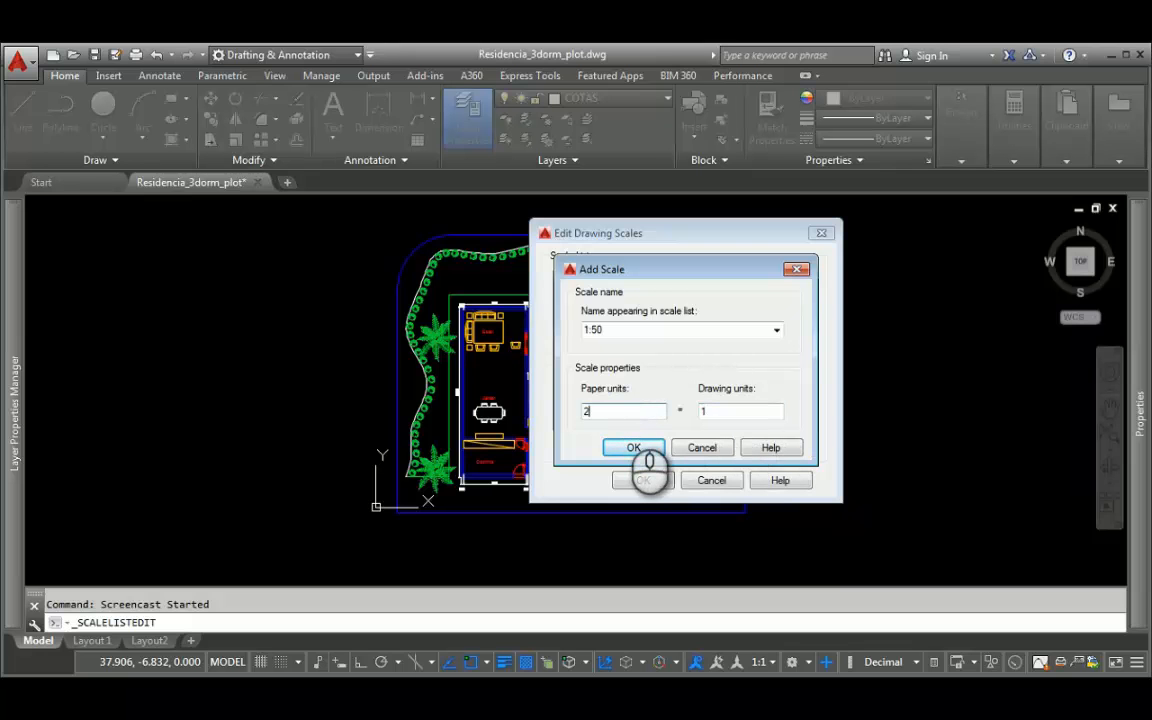
click(636, 448)
Step: Add a 1:25 scale with 40 paper units equal to 1 drawing unit, and accept the edited scale list
click(779, 281)
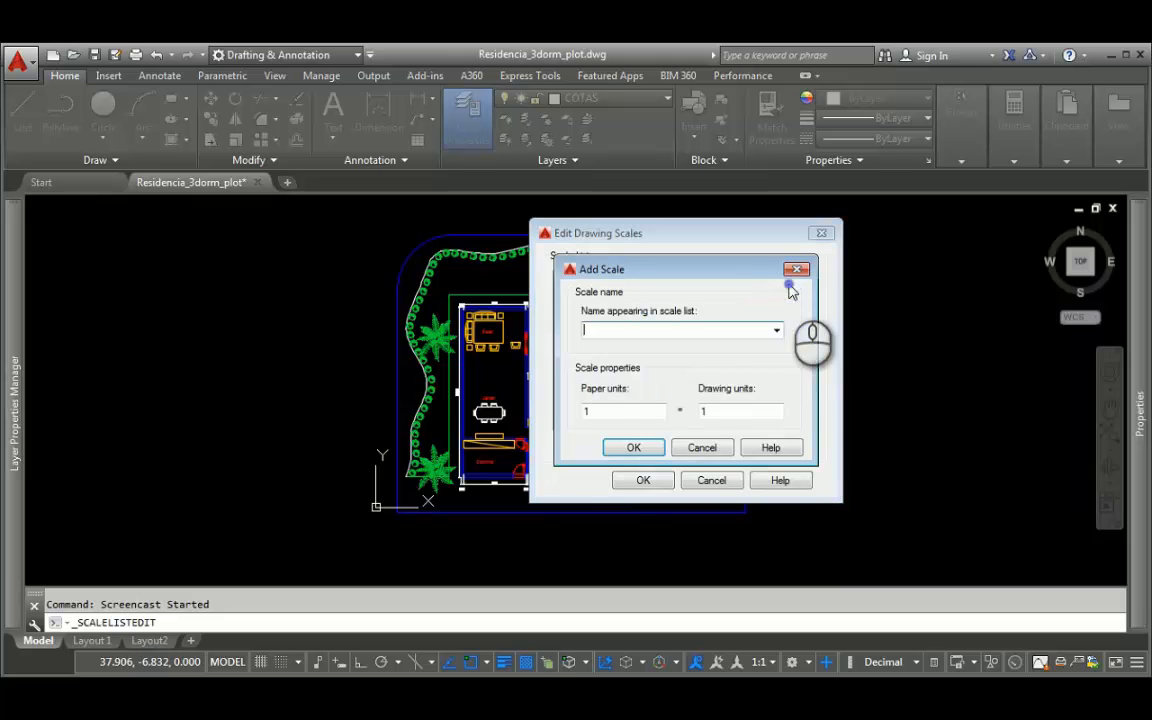
text(1:25)
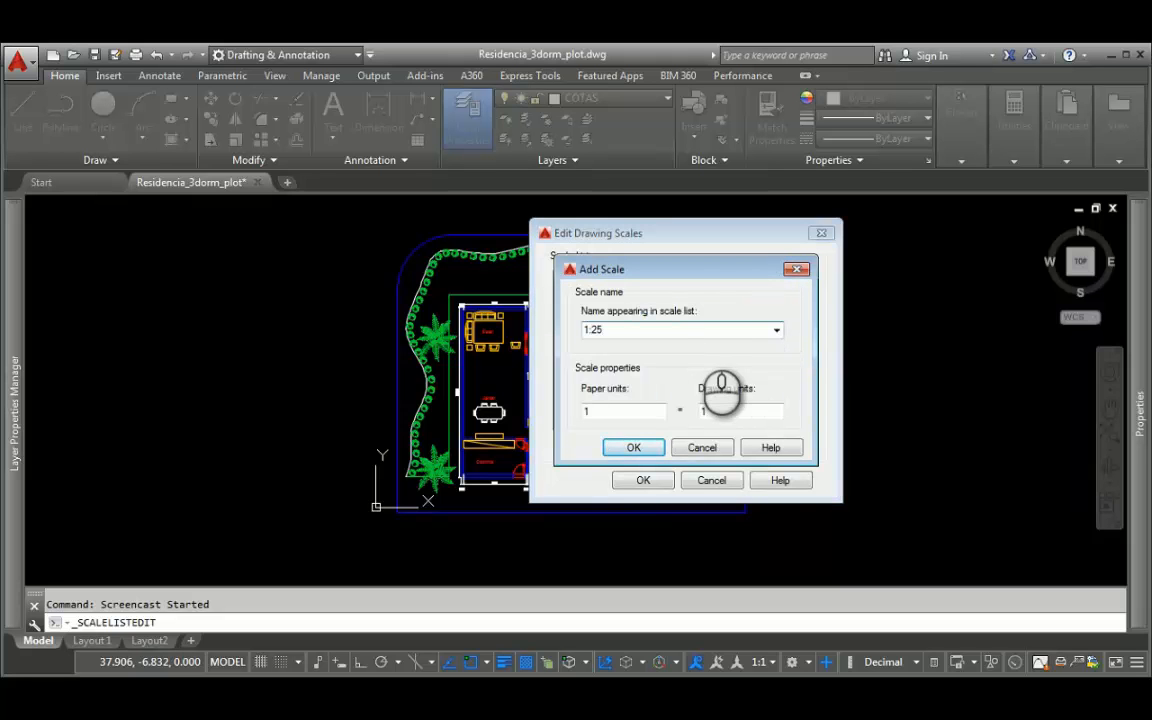
click(722, 408)
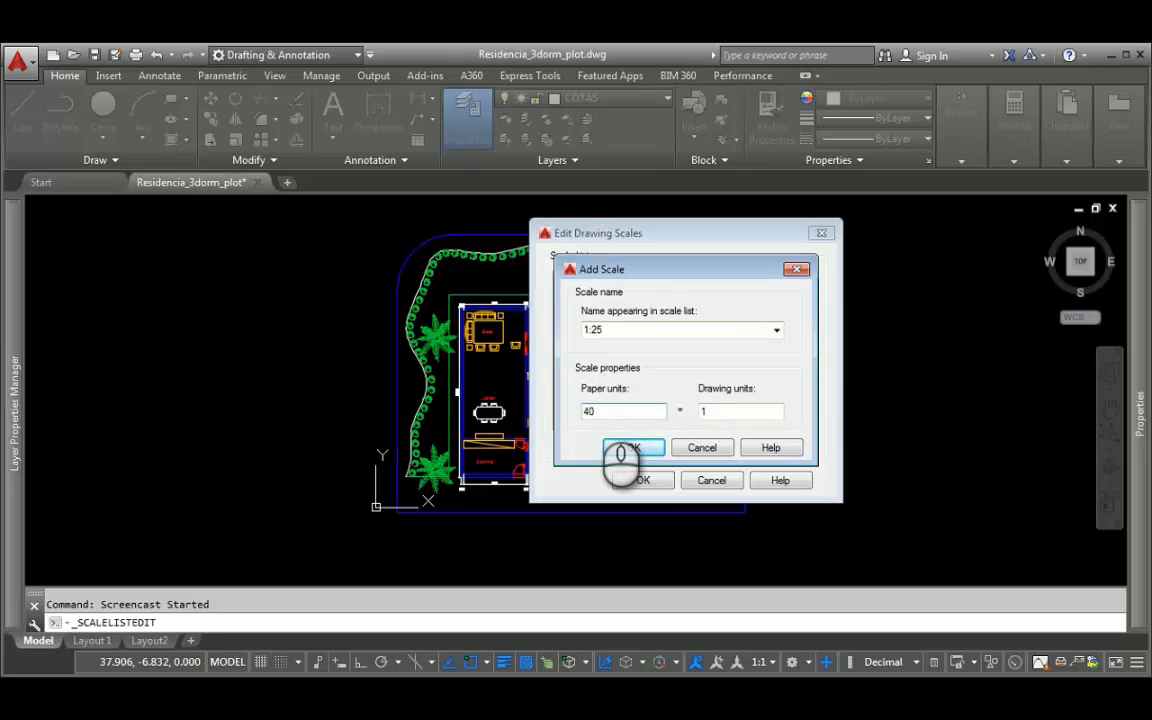
click(624, 447)
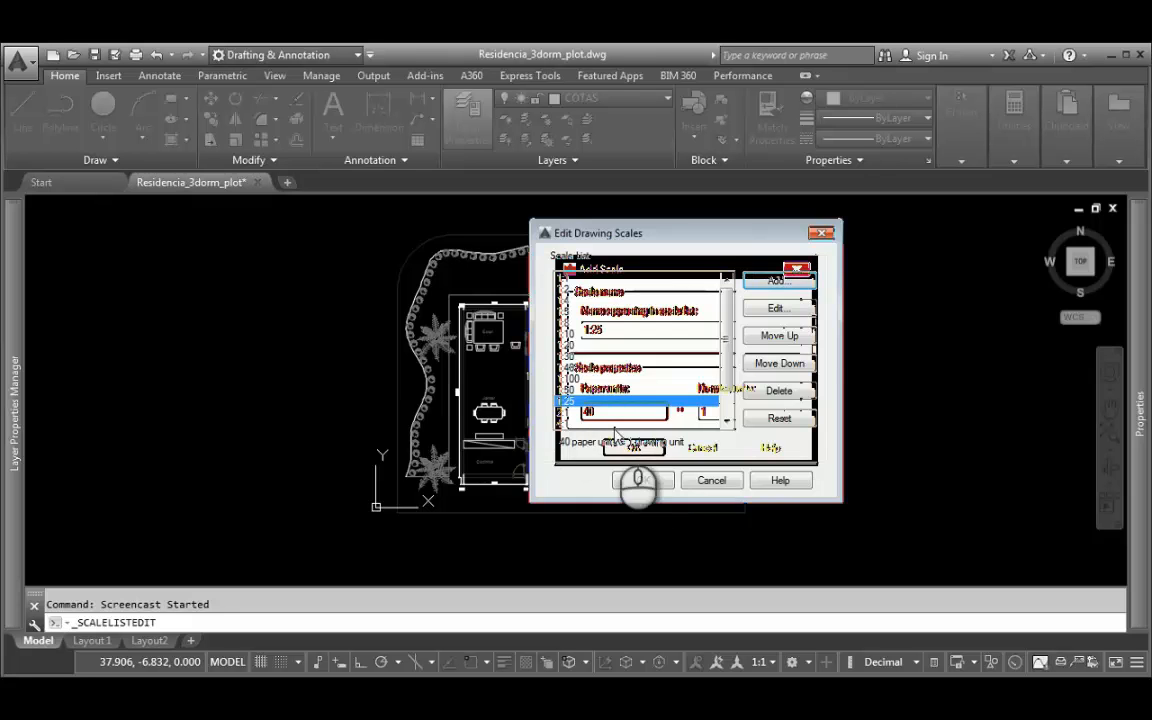
click(645, 481)
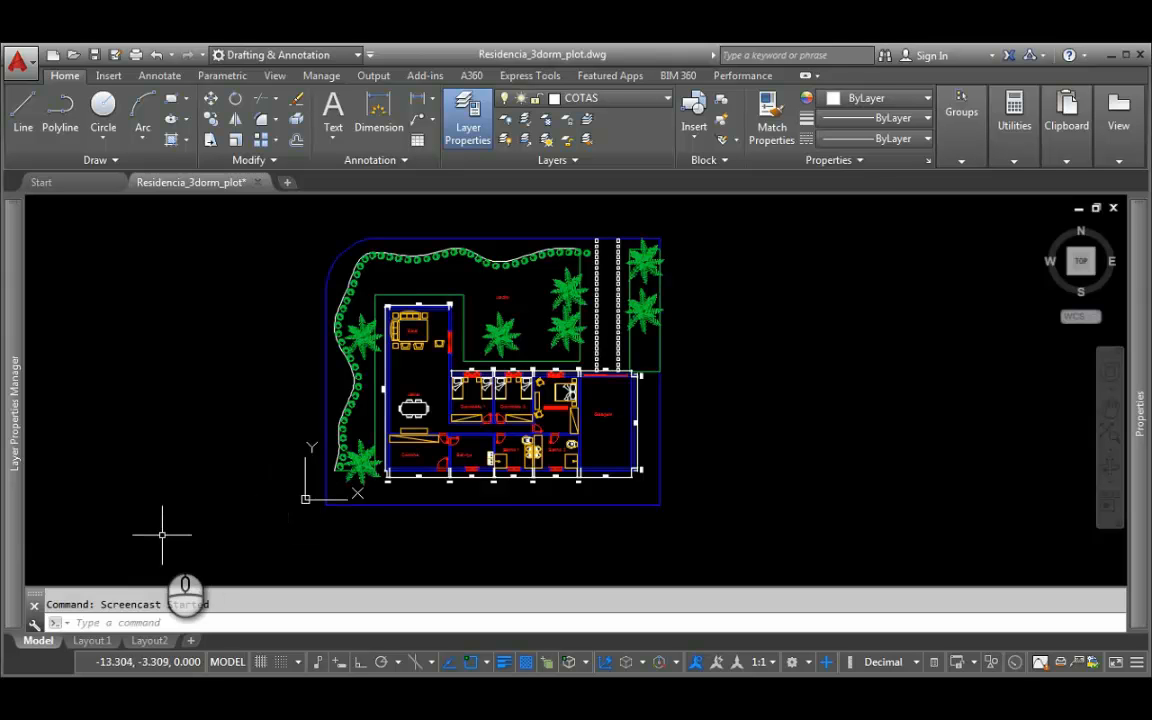
Step: Create a page setup named Folha A0 based on Layout 1, keeping its ISO expand A0 landscape settings and arqui.ctb plot style
click(92, 641)
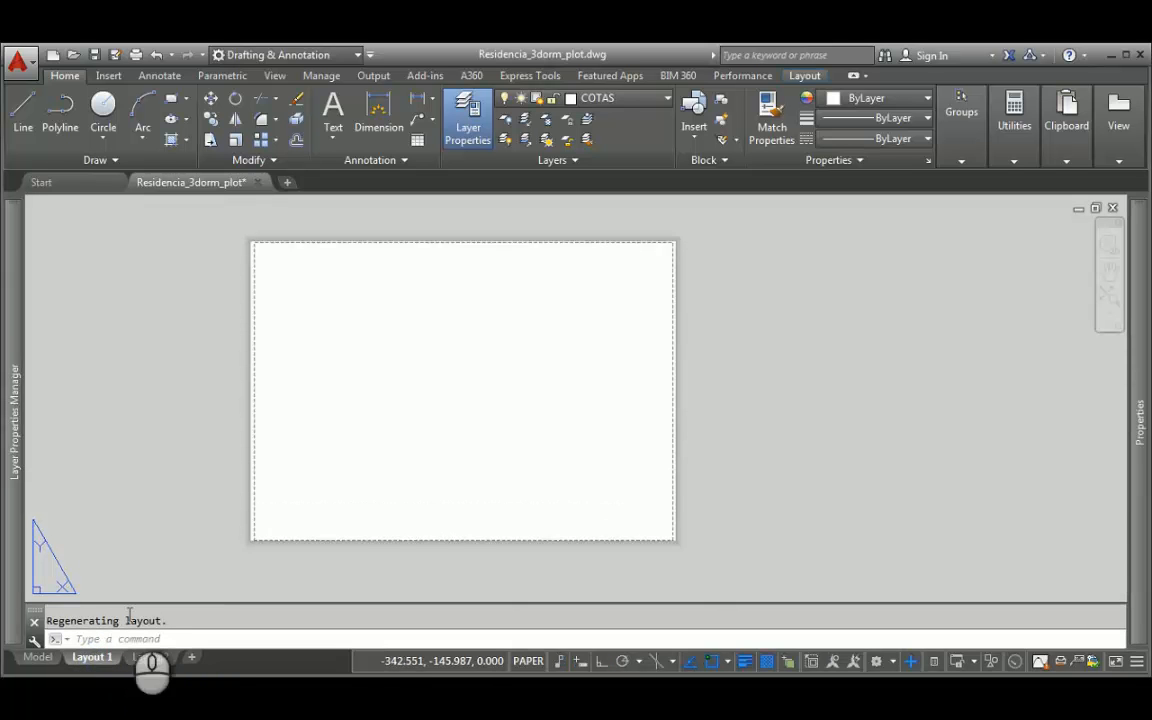
right_click(90, 657)
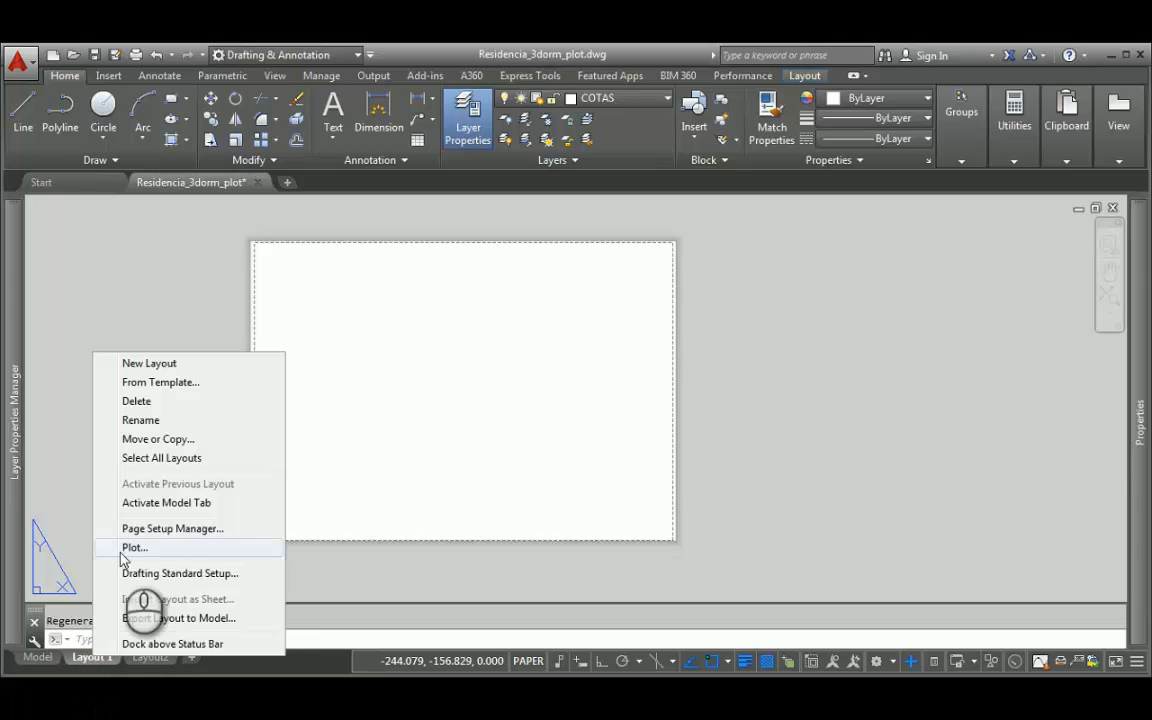
click(199, 531)
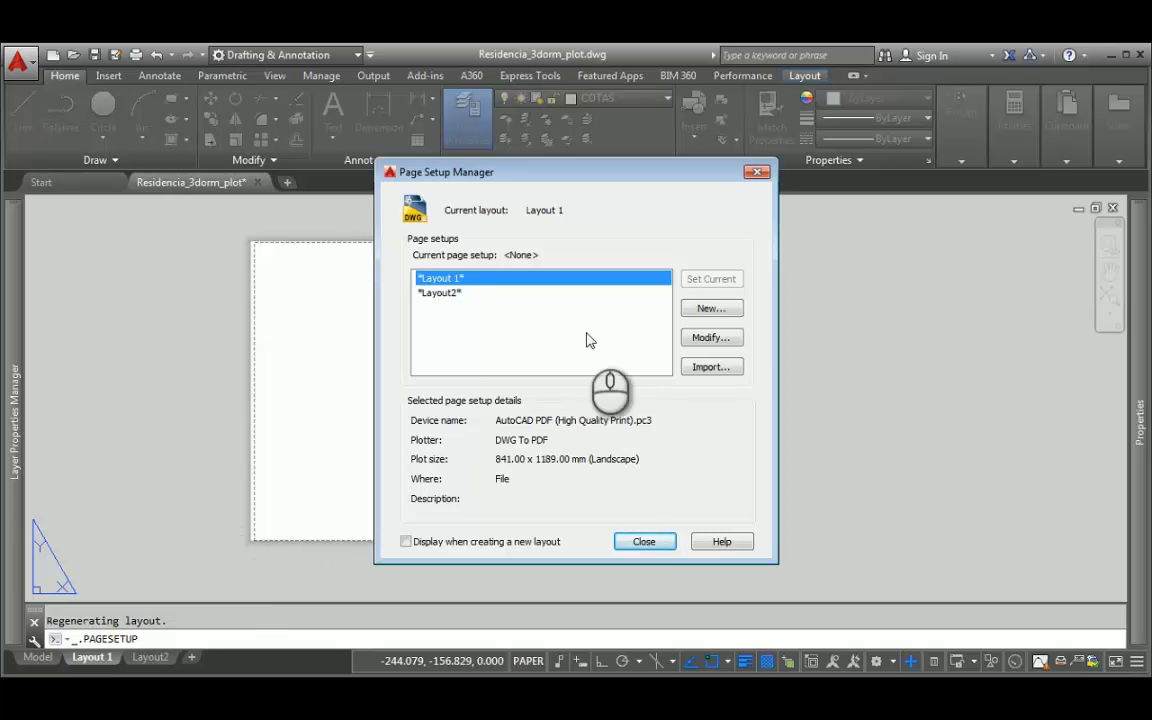
click(722, 311)
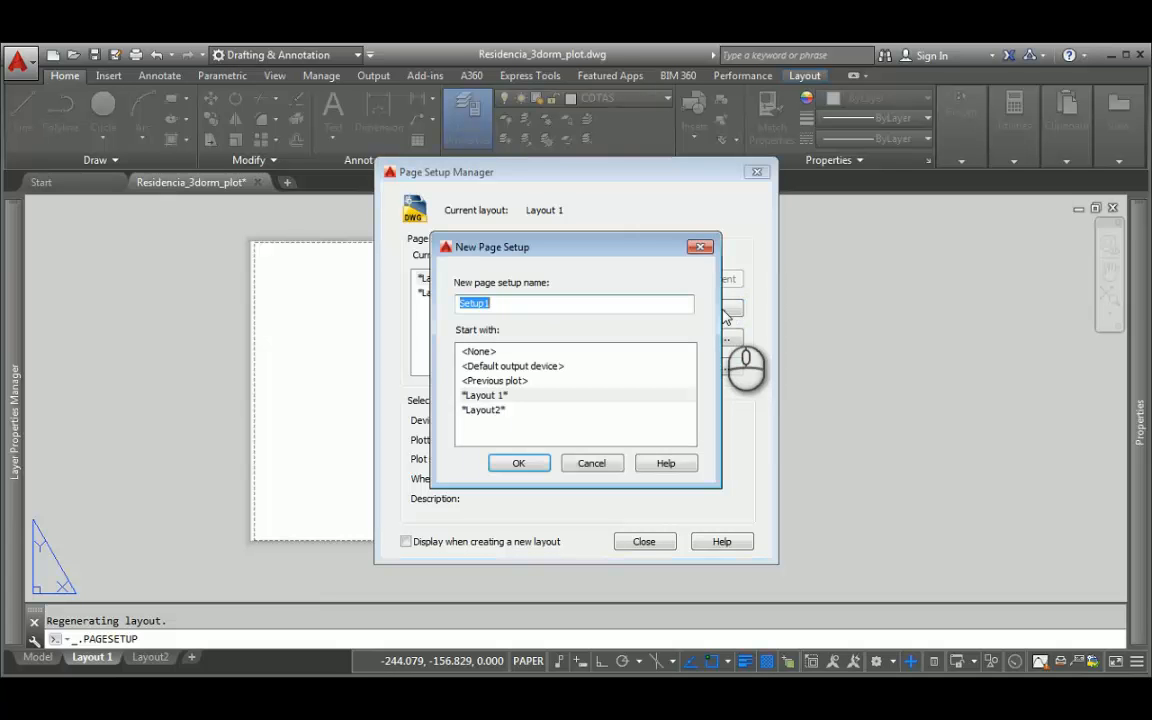
text(Folha A0)
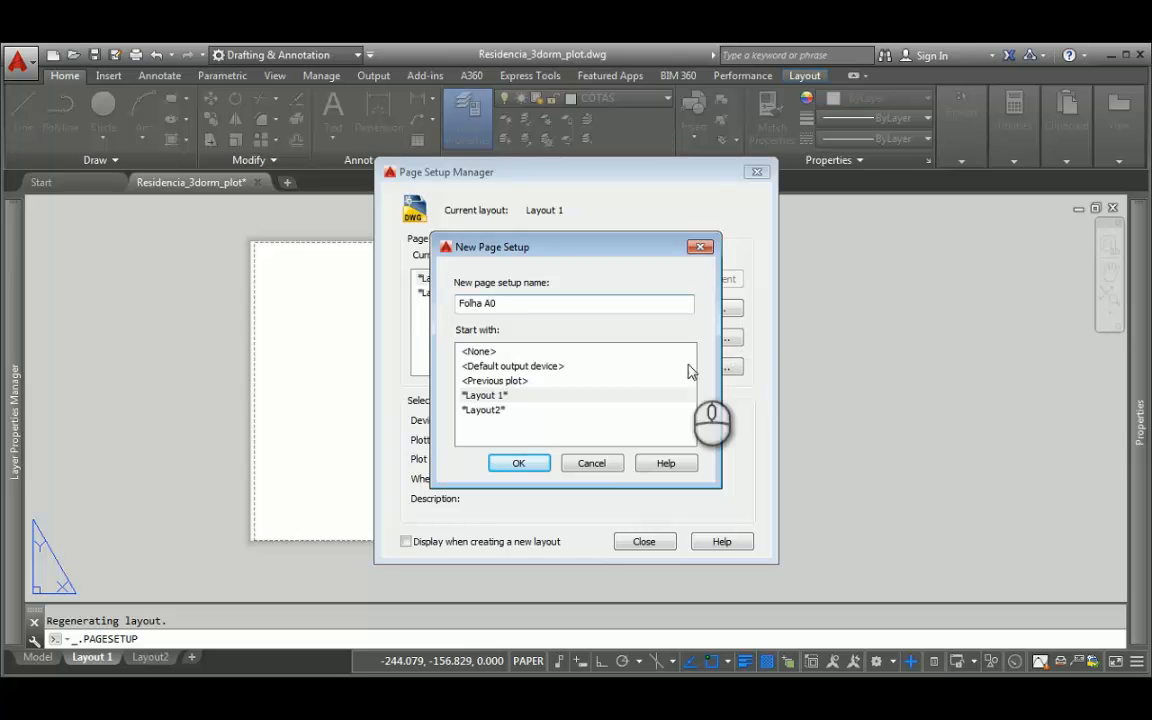
click(524, 465)
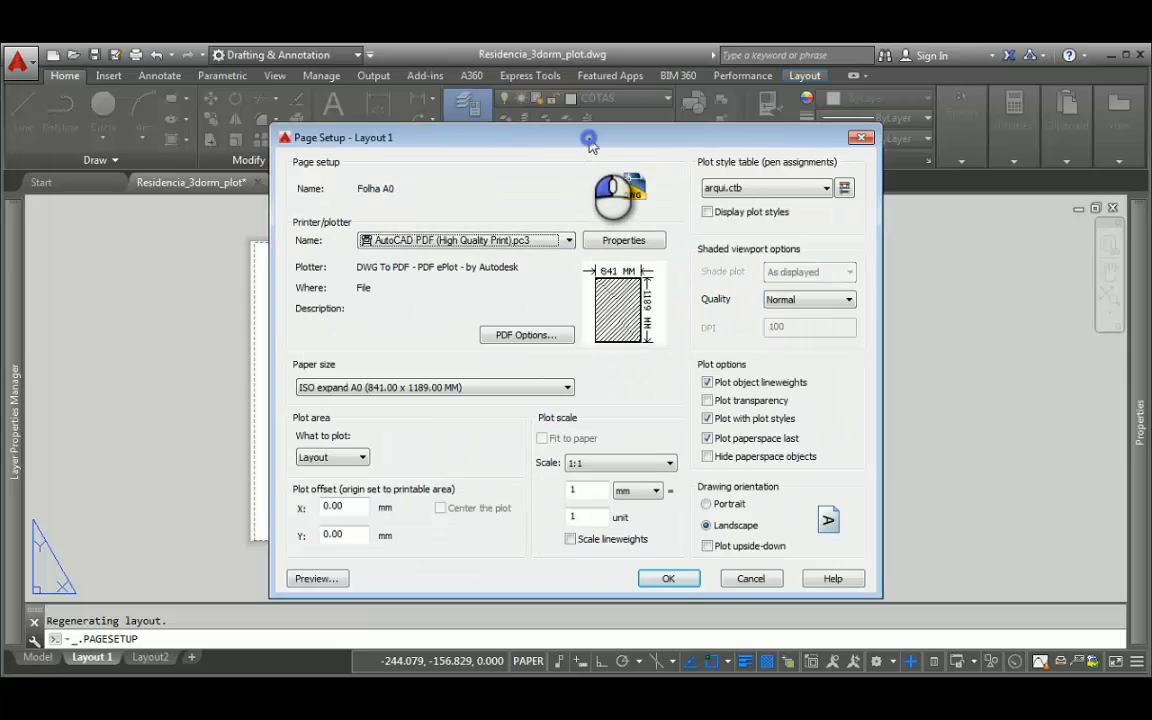
drag(589, 136, 578, 119)
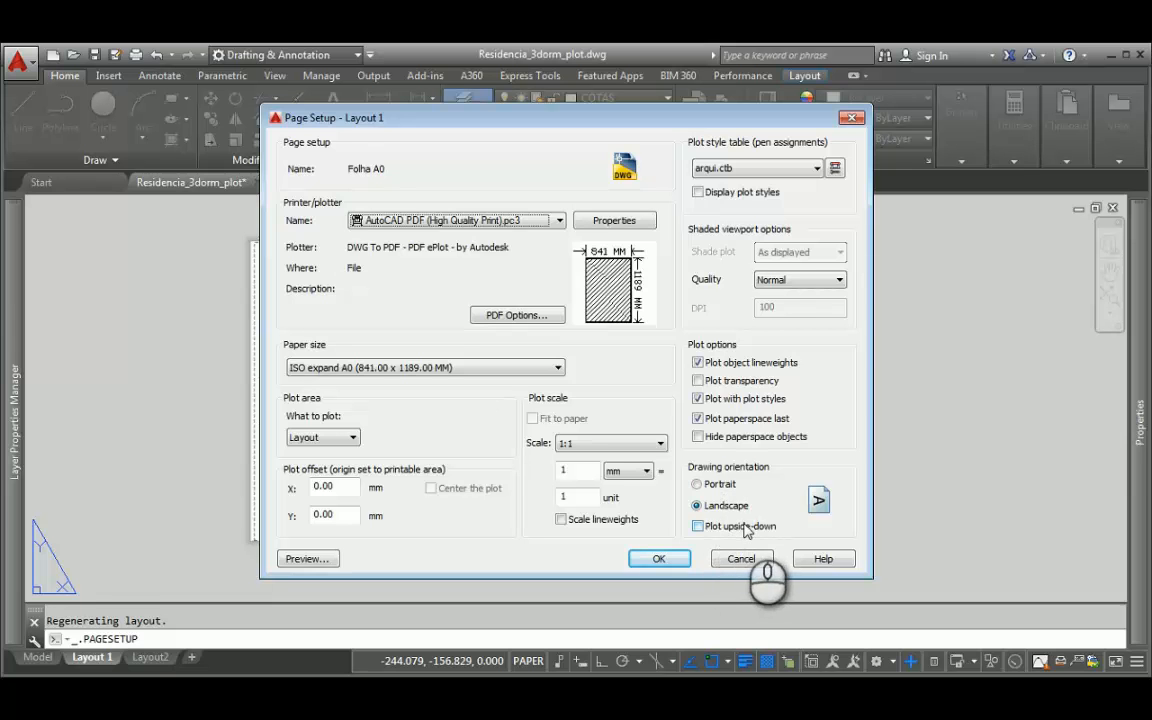
click(665, 559)
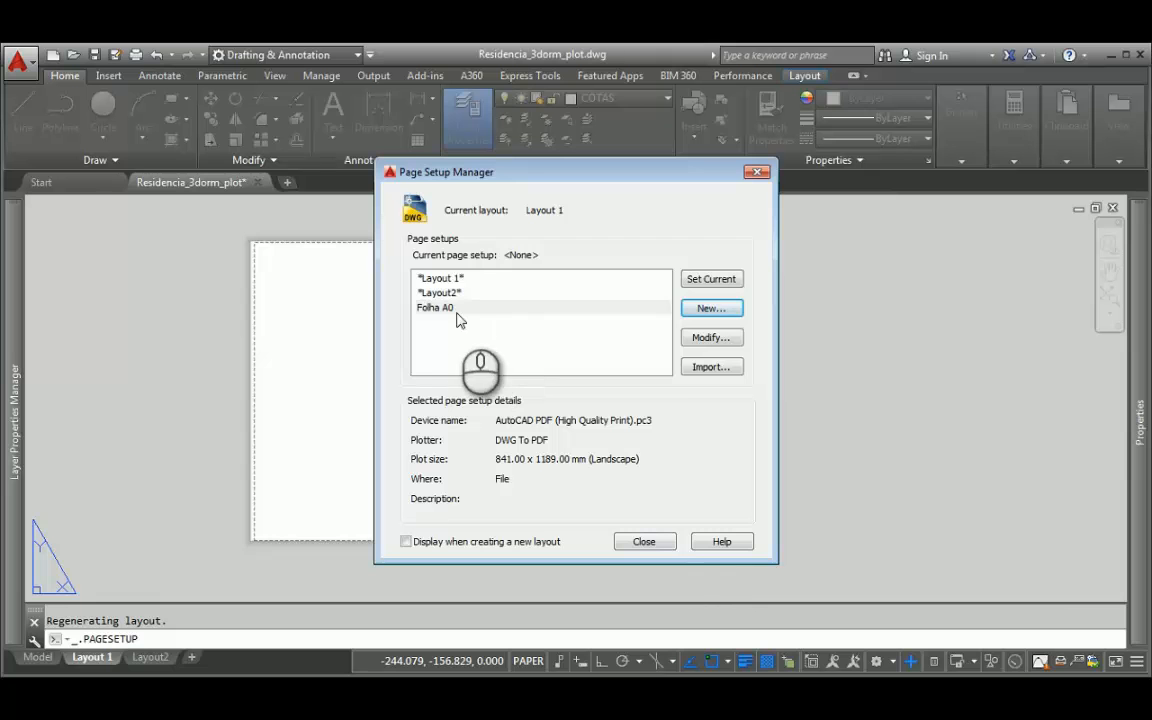
Step: Make Folha A0 the current page setup for Layout 1 and close the page setup manager
click(437, 310)
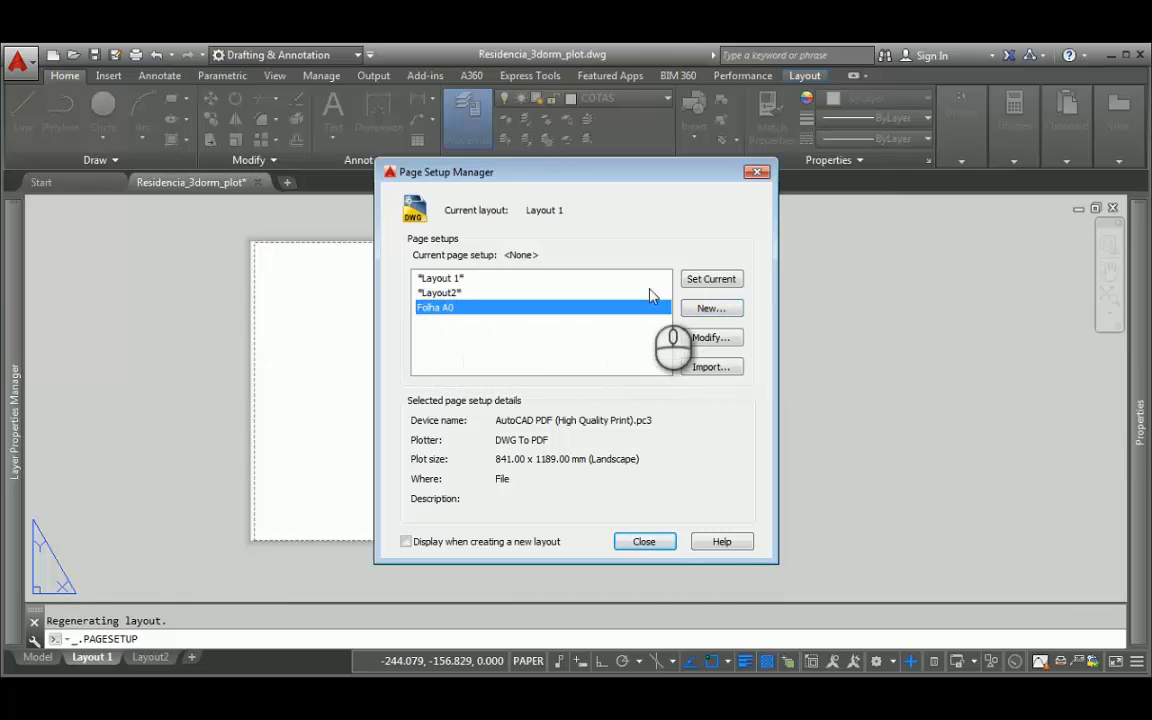
click(708, 281)
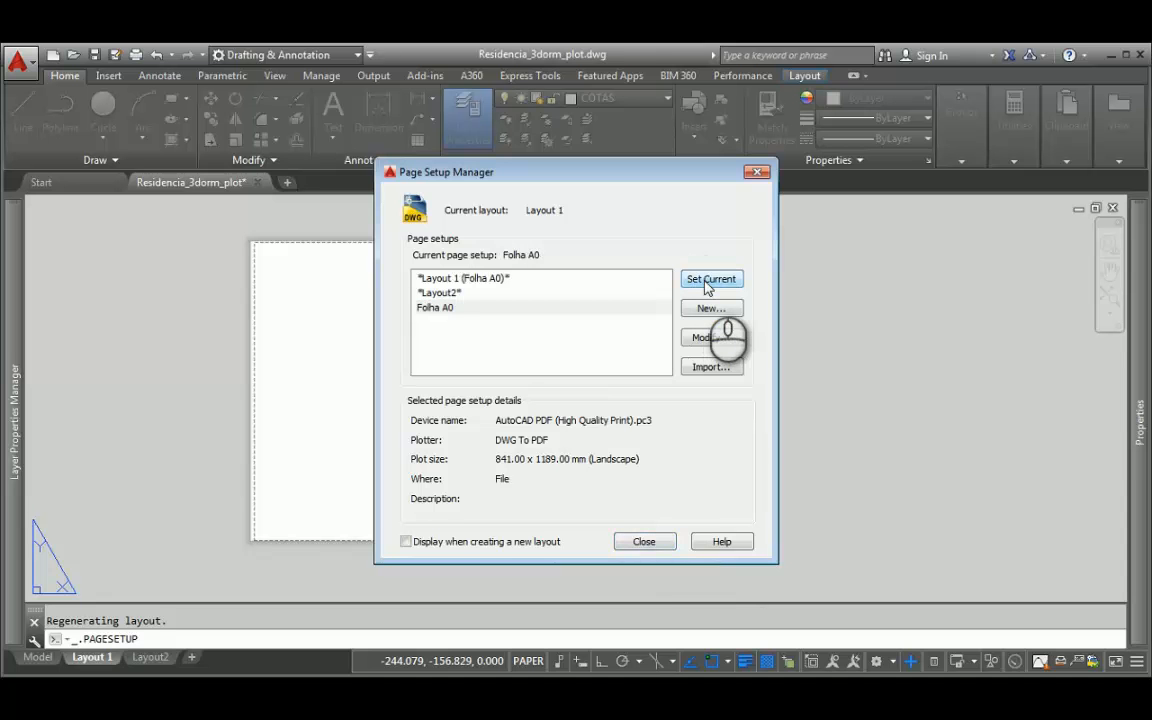
click(644, 541)
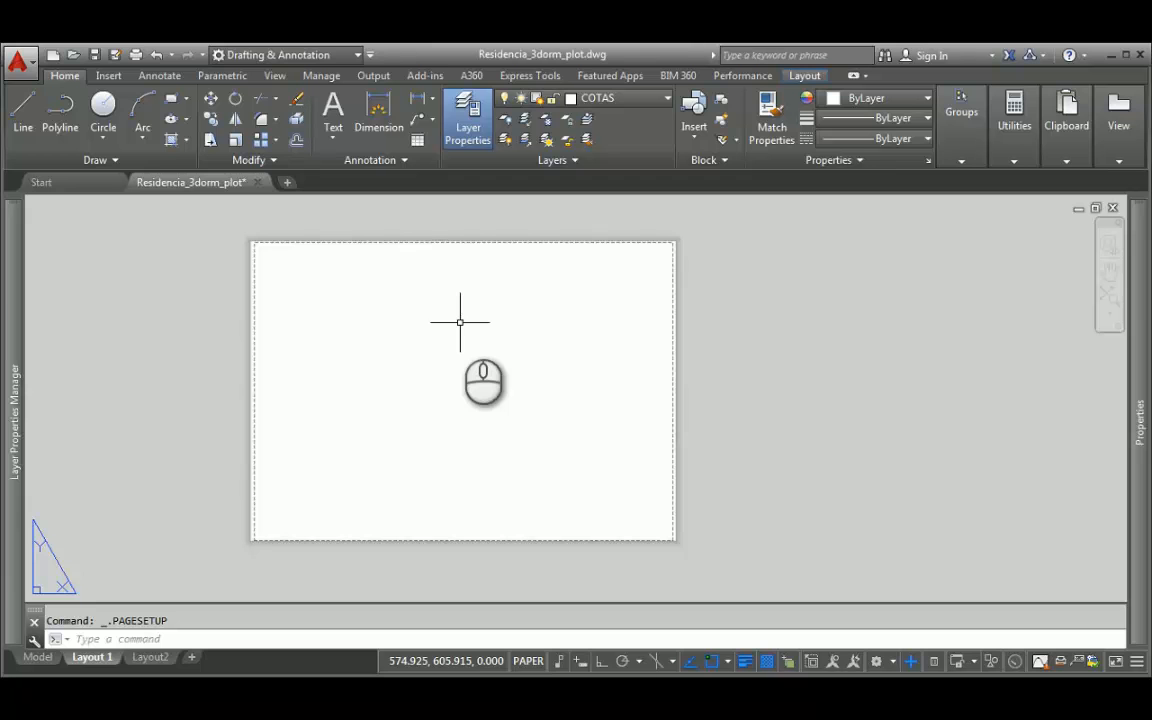
Step: Start inserting the A0 drawing file from the Exemplos_livro folder as a block, redefining the existing block definition
click(110, 76)
click(30, 136)
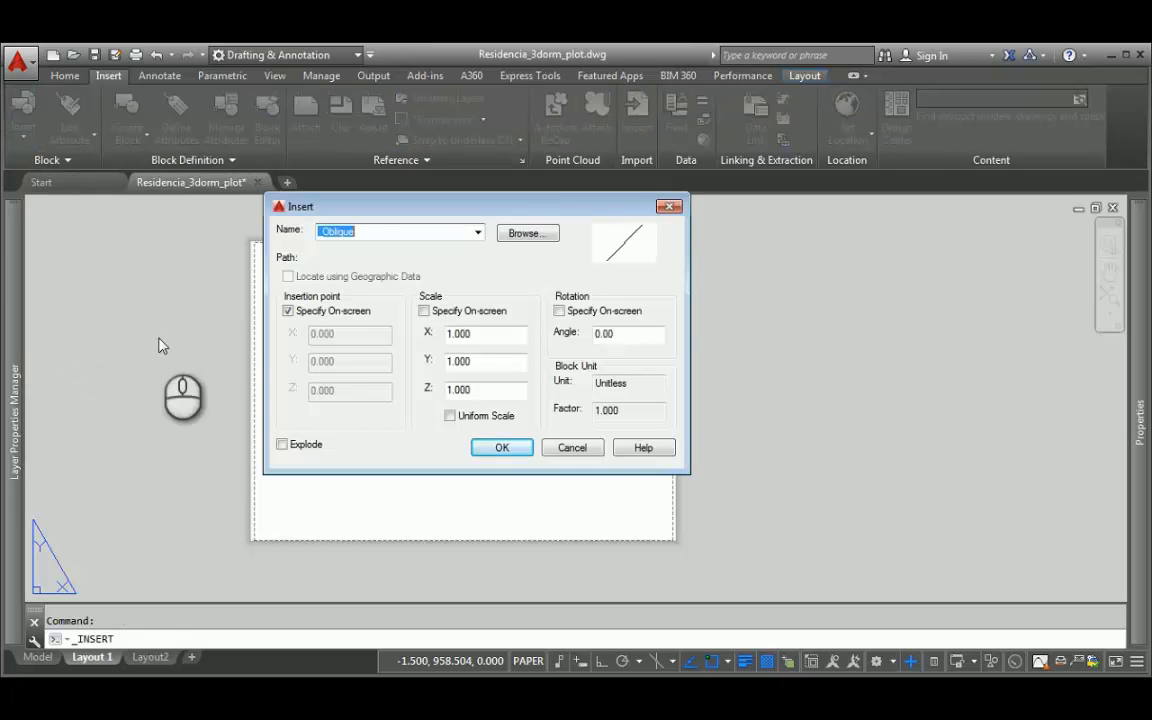
click(527, 235)
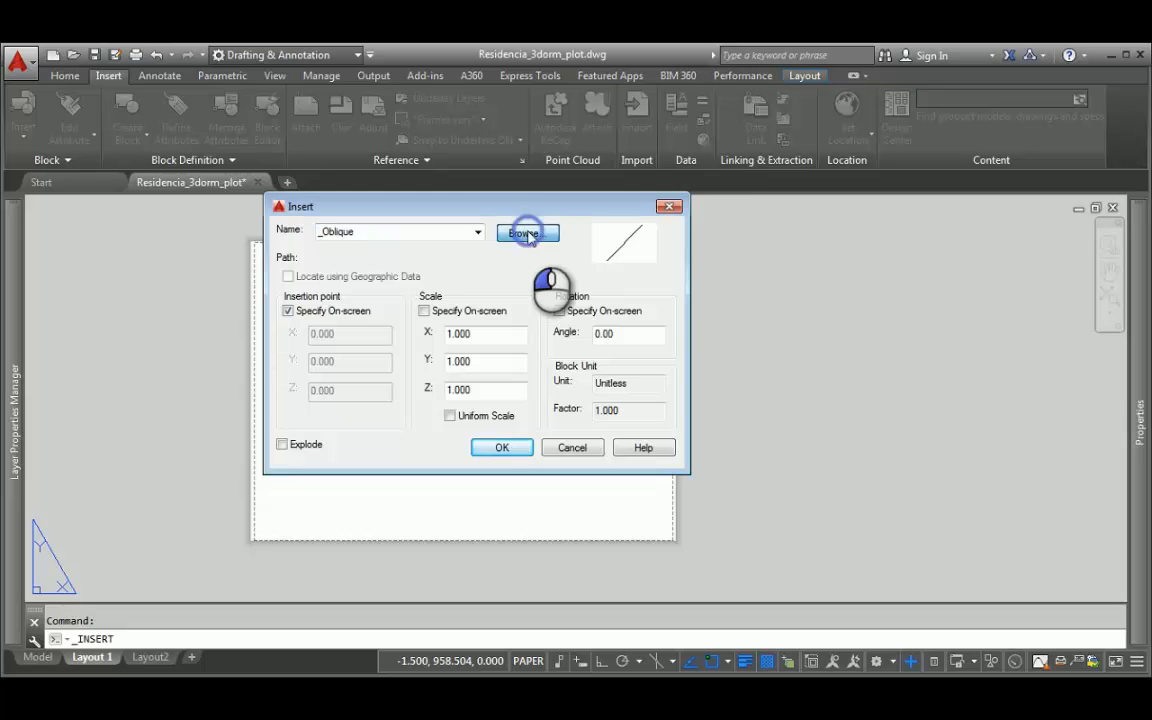
click(425, 215)
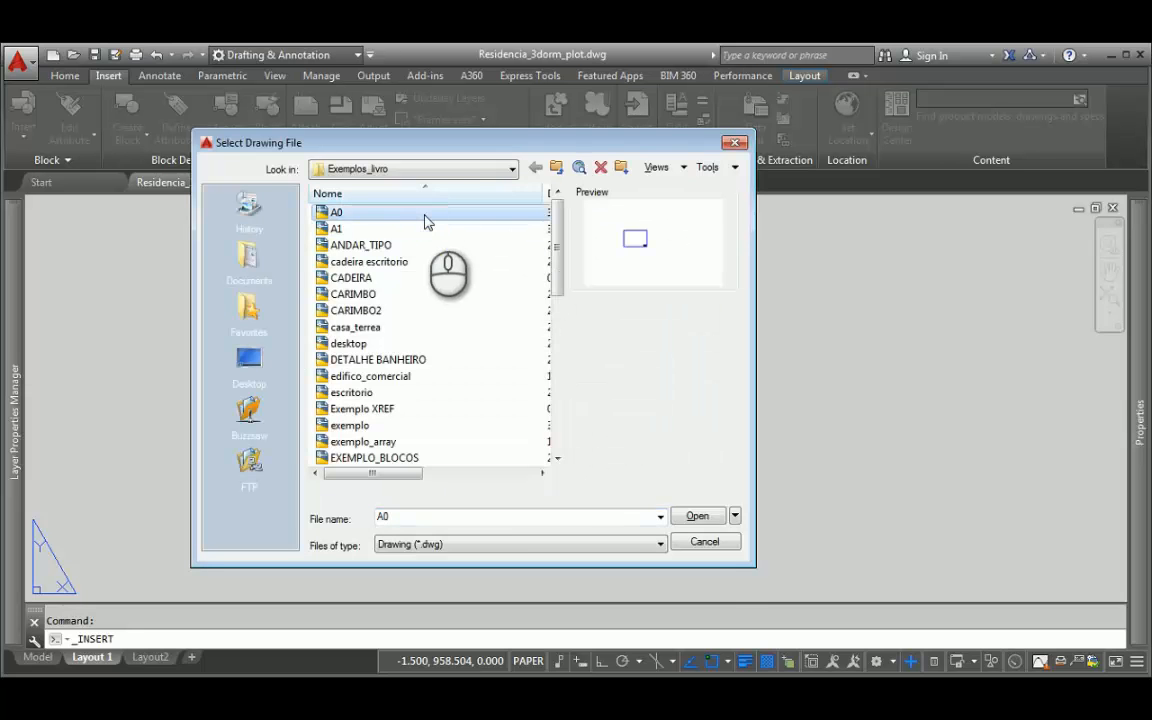
click(697, 516)
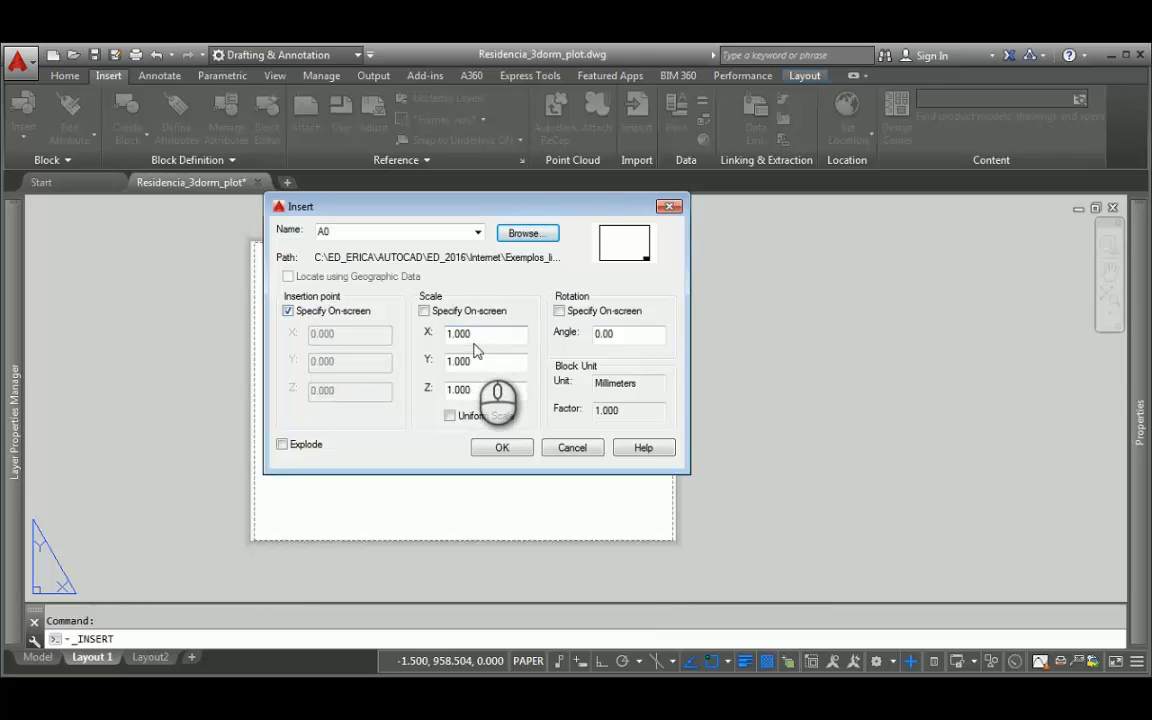
click(514, 449)
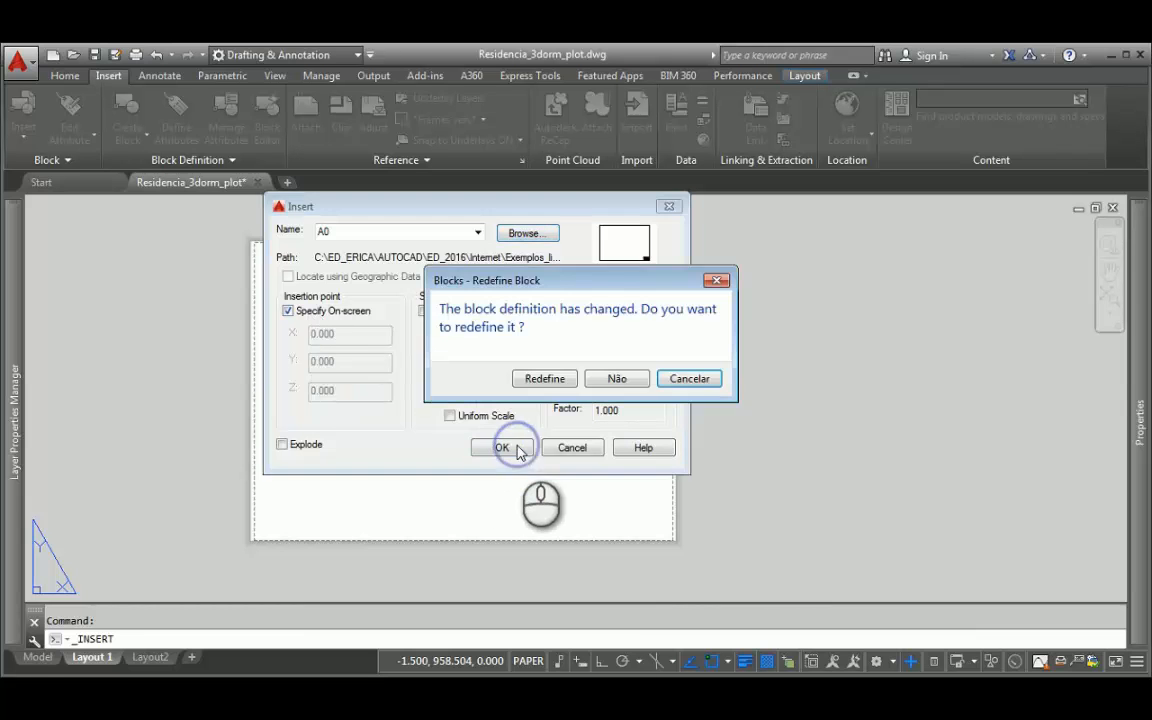
click(546, 378)
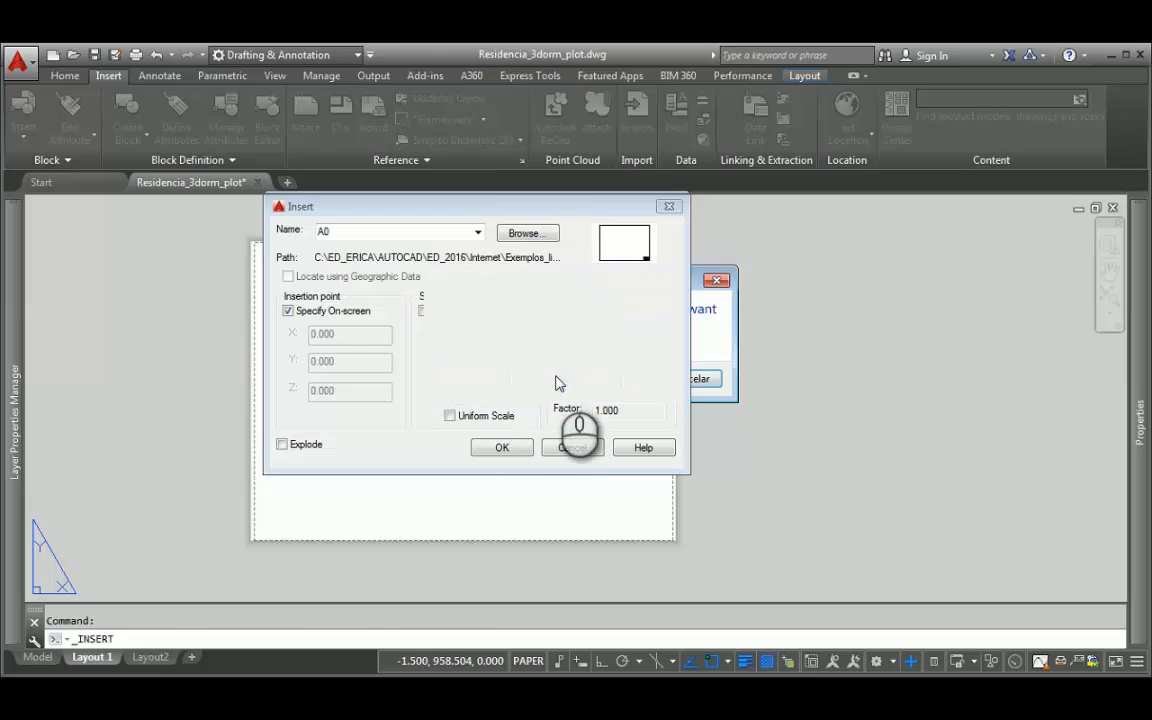
Step: Place the A0 block with its lower-right frame corner just inside the lower-right corner of the sheet's printable area
scroll(641, 515, up, 8)
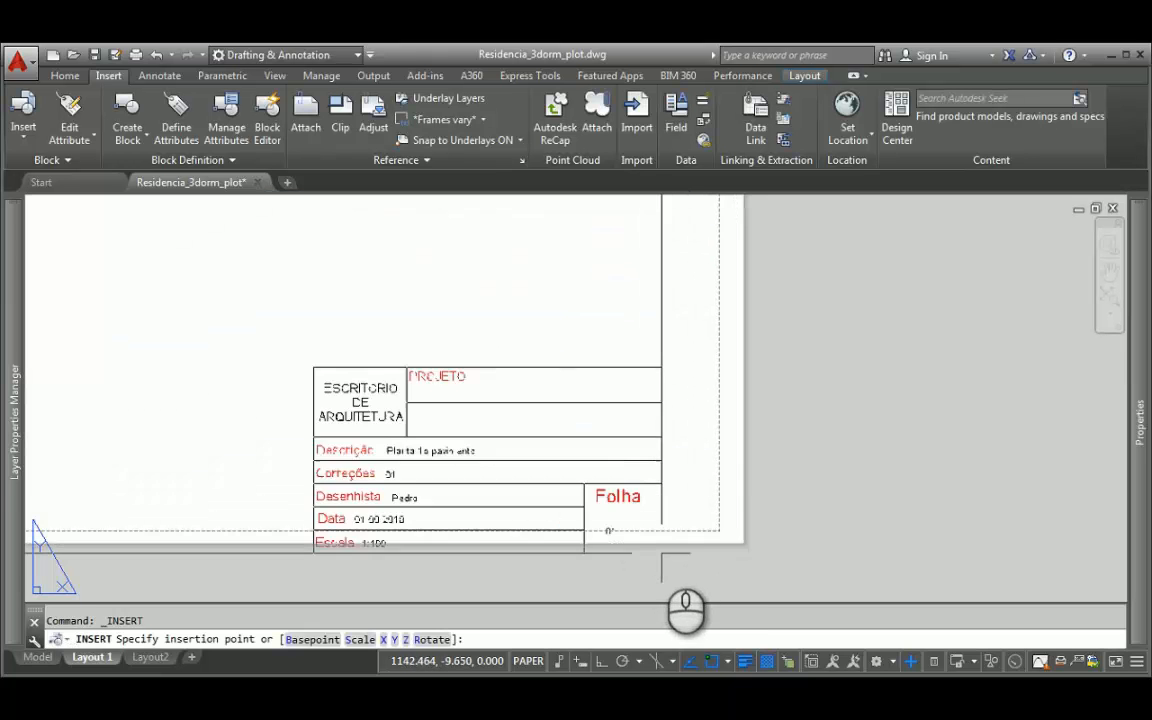
scroll(705, 523, up, 5)
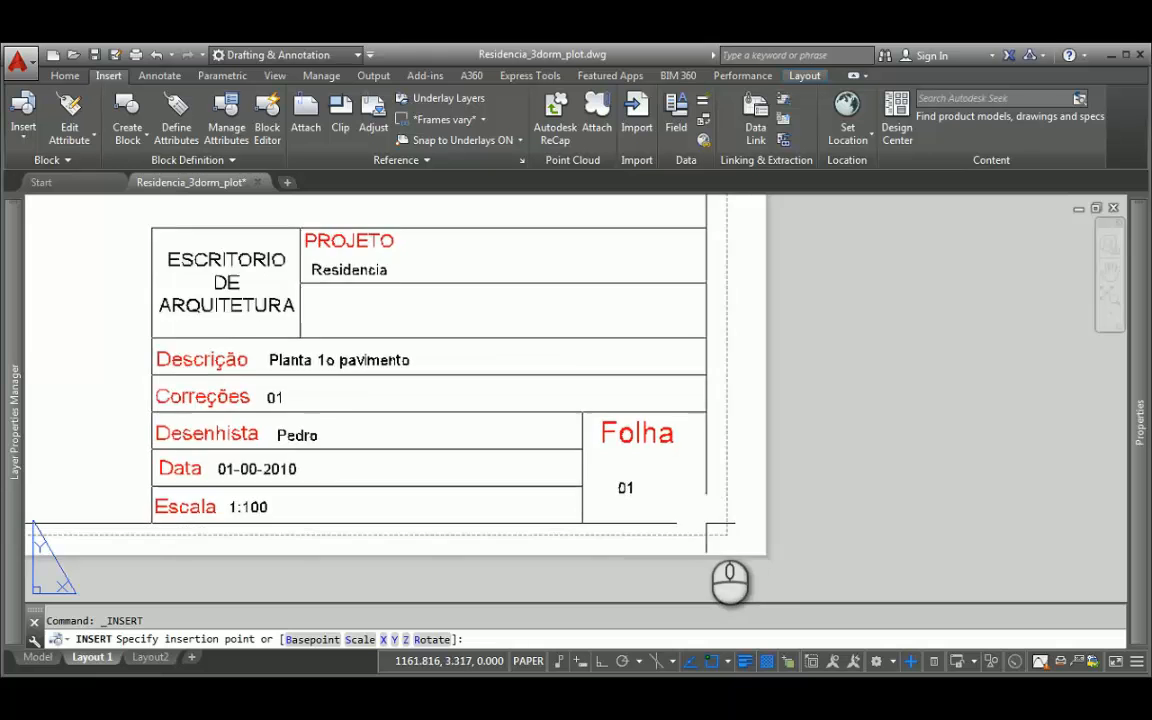
middle_drag(722, 457, 682, 535)
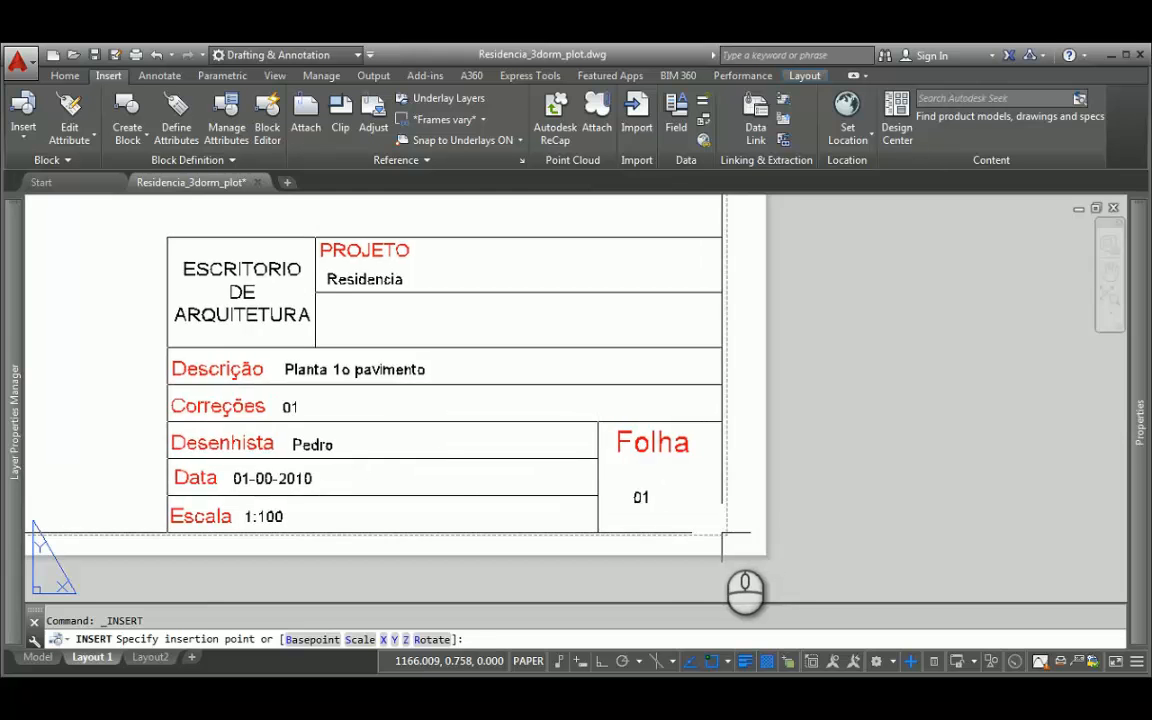
click(722, 535)
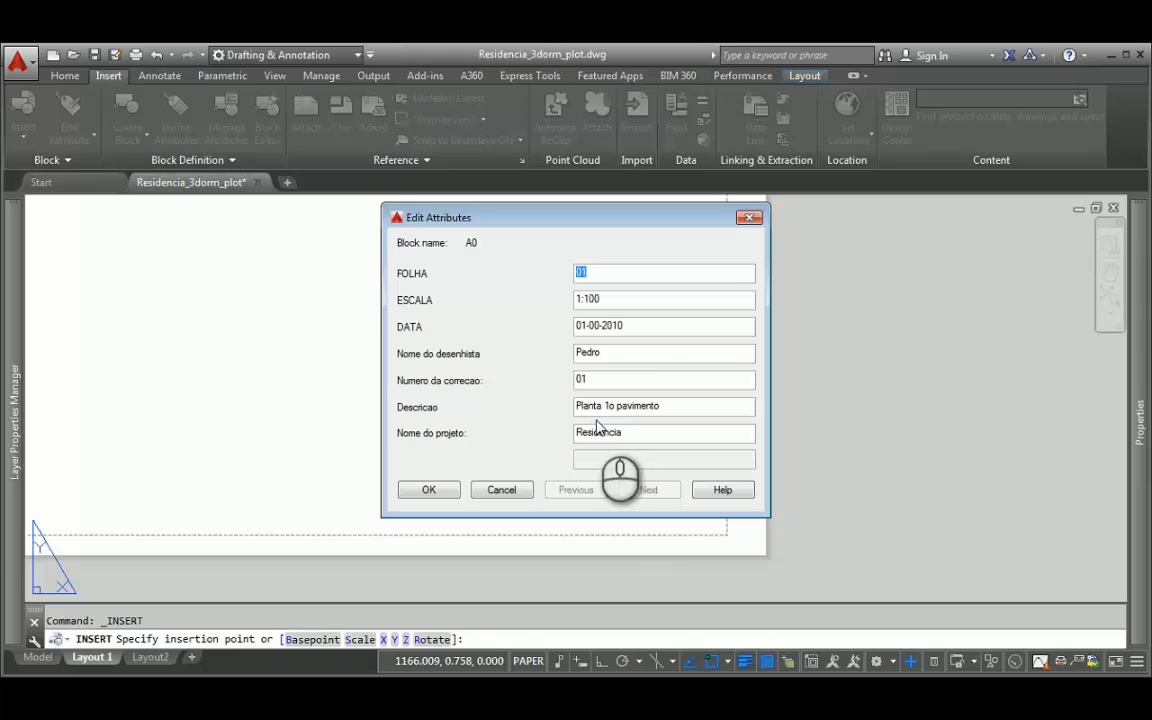
Step: Set the A0 block's Descricao attribute to Planta and its ESCALA attribute to Varias, and accept the attributes
click(637, 327)
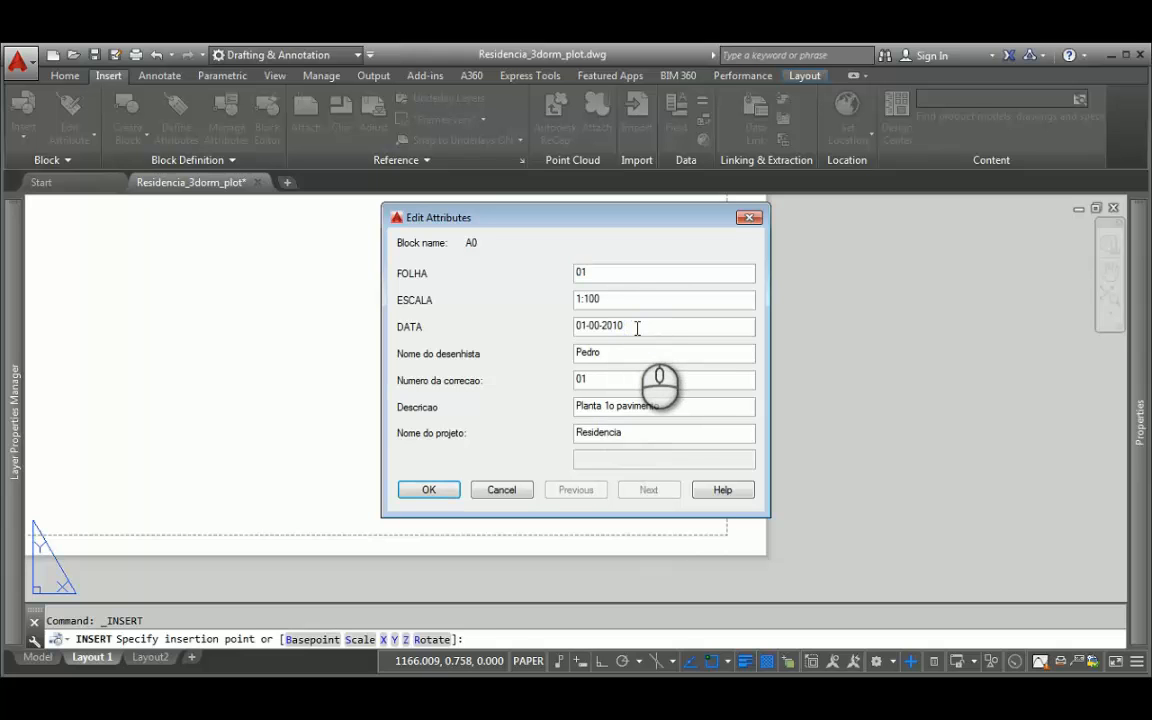
click(673, 406)
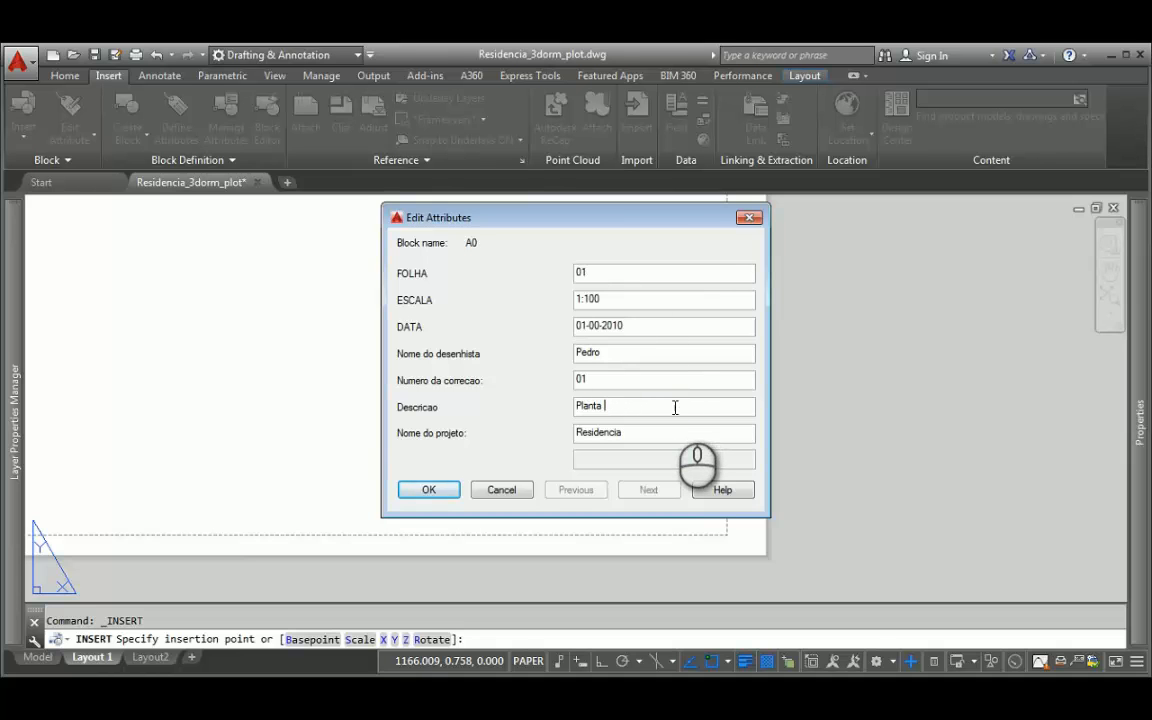
click(676, 432)
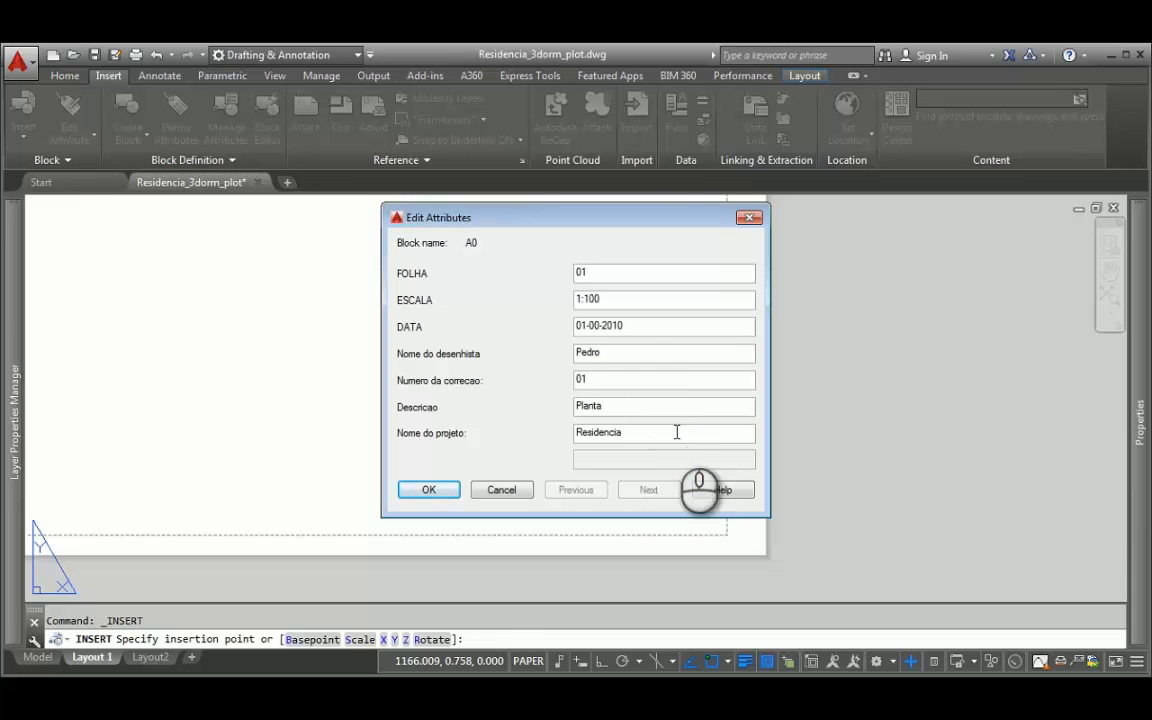
drag(607, 298, 543, 296)
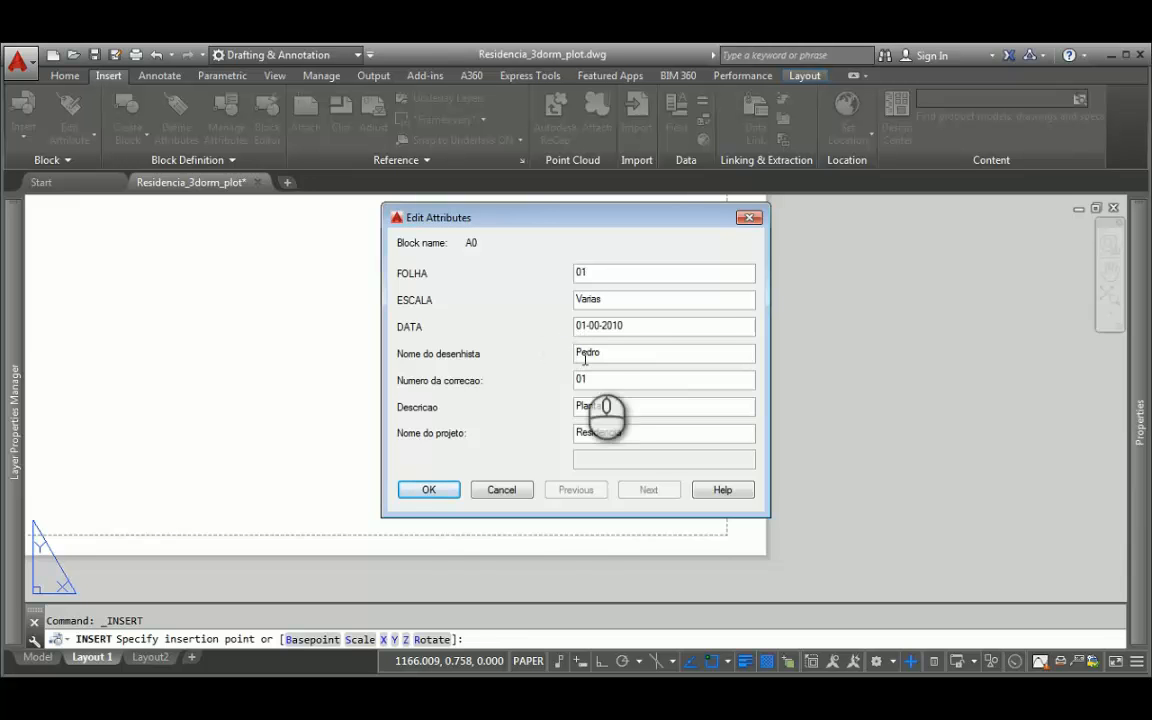
click(429, 489)
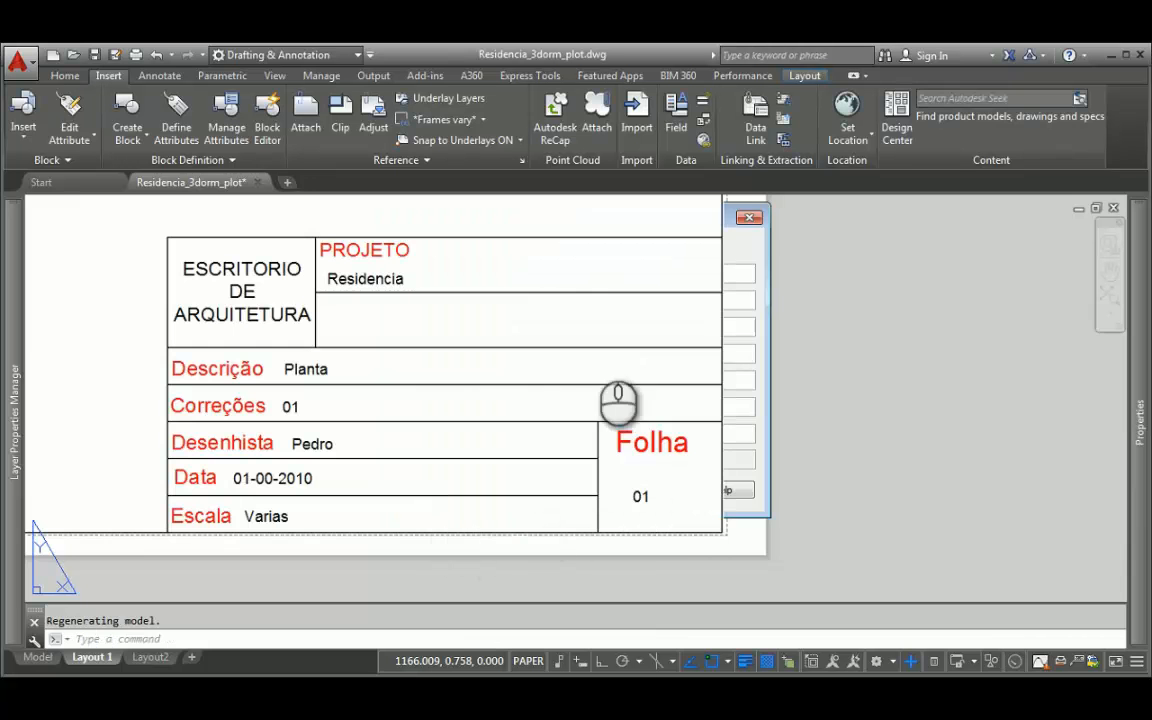
Step: Create a Two: Vertical viewport configuration inside the A0 frame, from near its lower-left corner to the upper area above the title block's left edge
scroll(305, 440, down, 10)
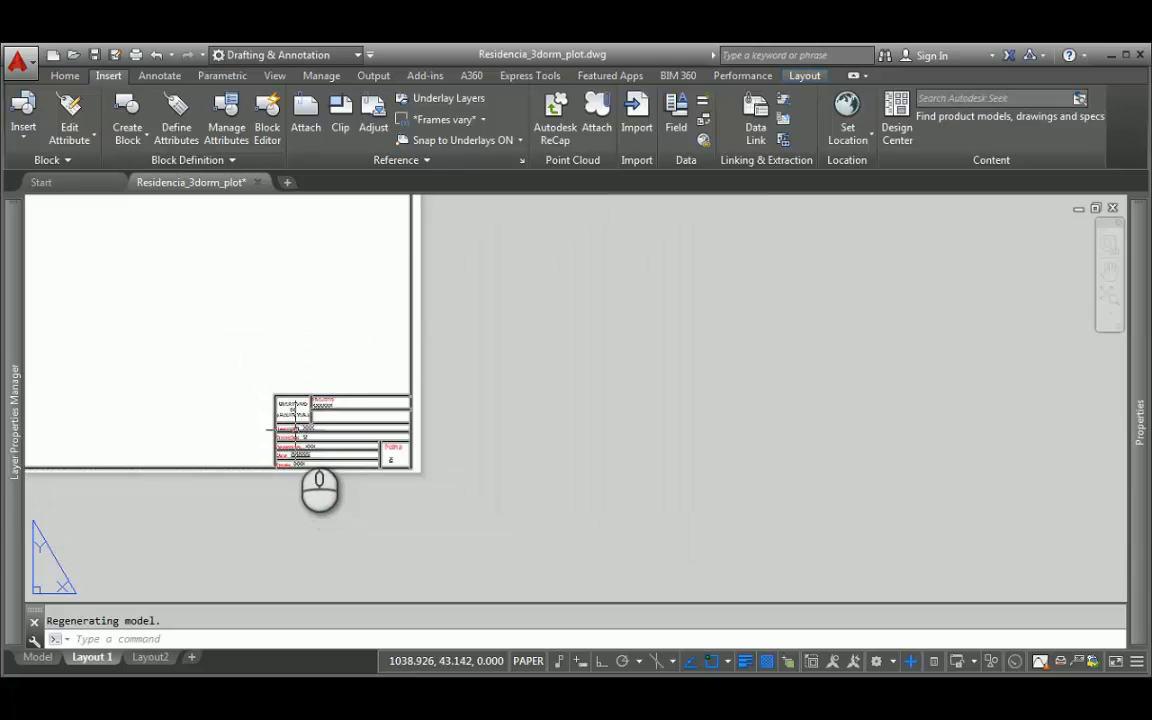
middle_drag(298, 422, 646, 515)
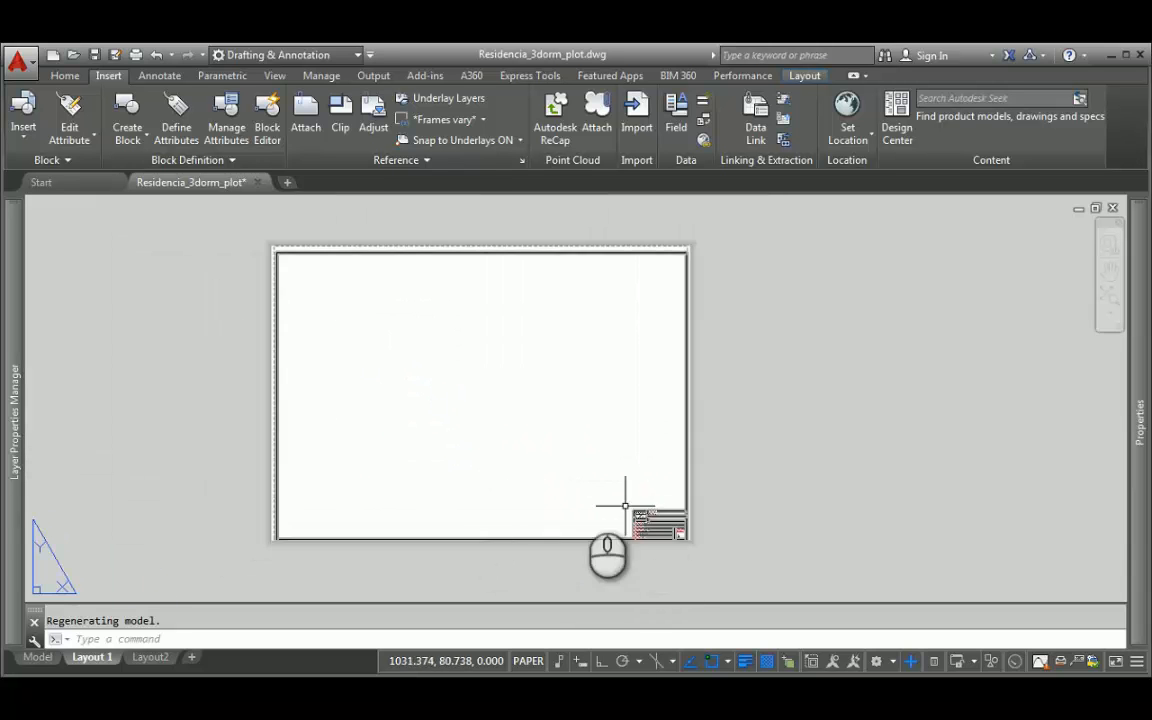
scroll(483, 463, up, 2)
scroll(493, 458, down, 2)
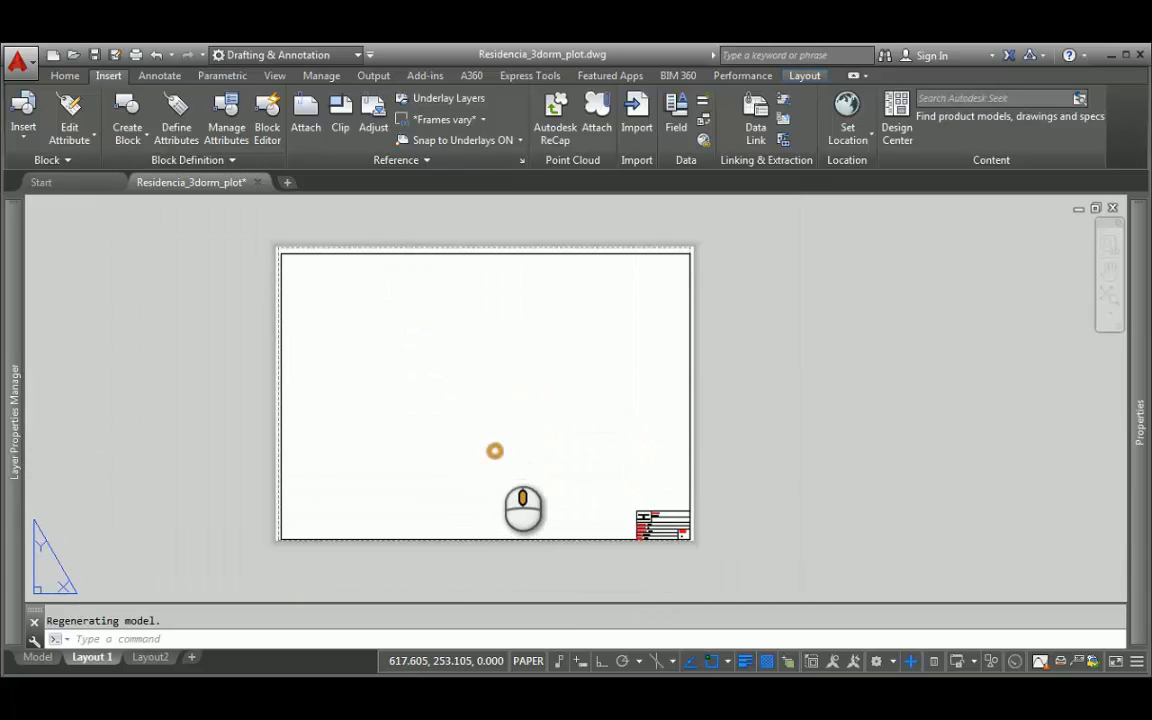
middle_drag(493, 458, 522, 442)
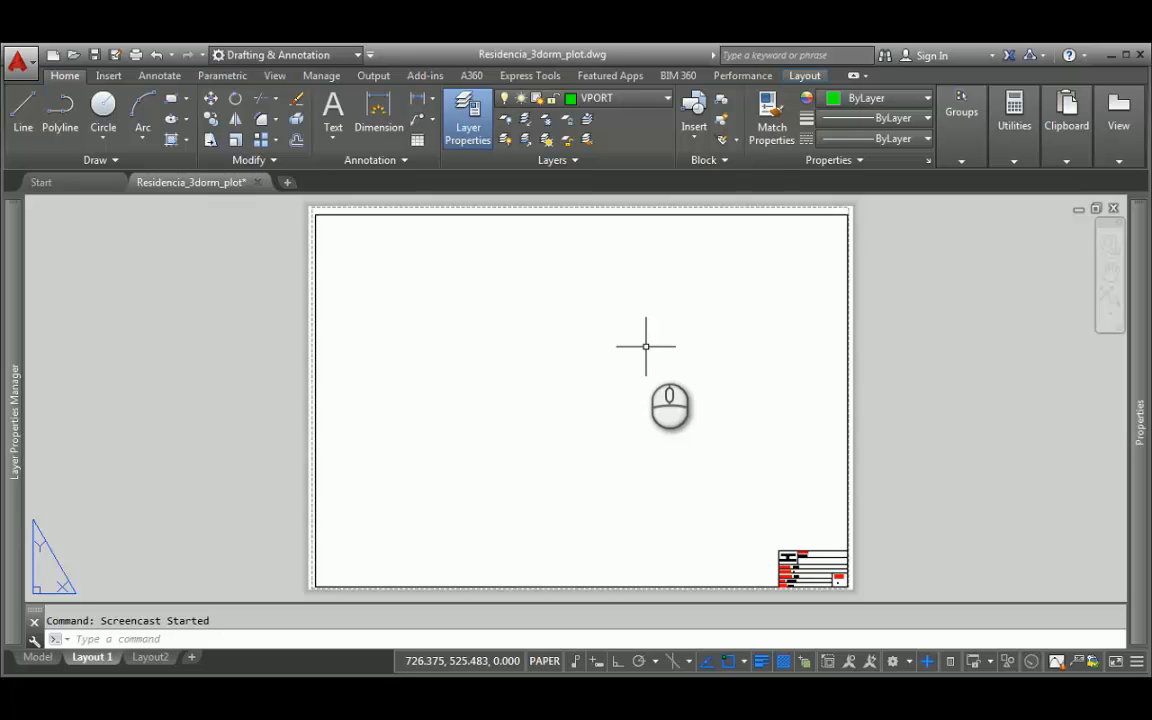
click(804, 77)
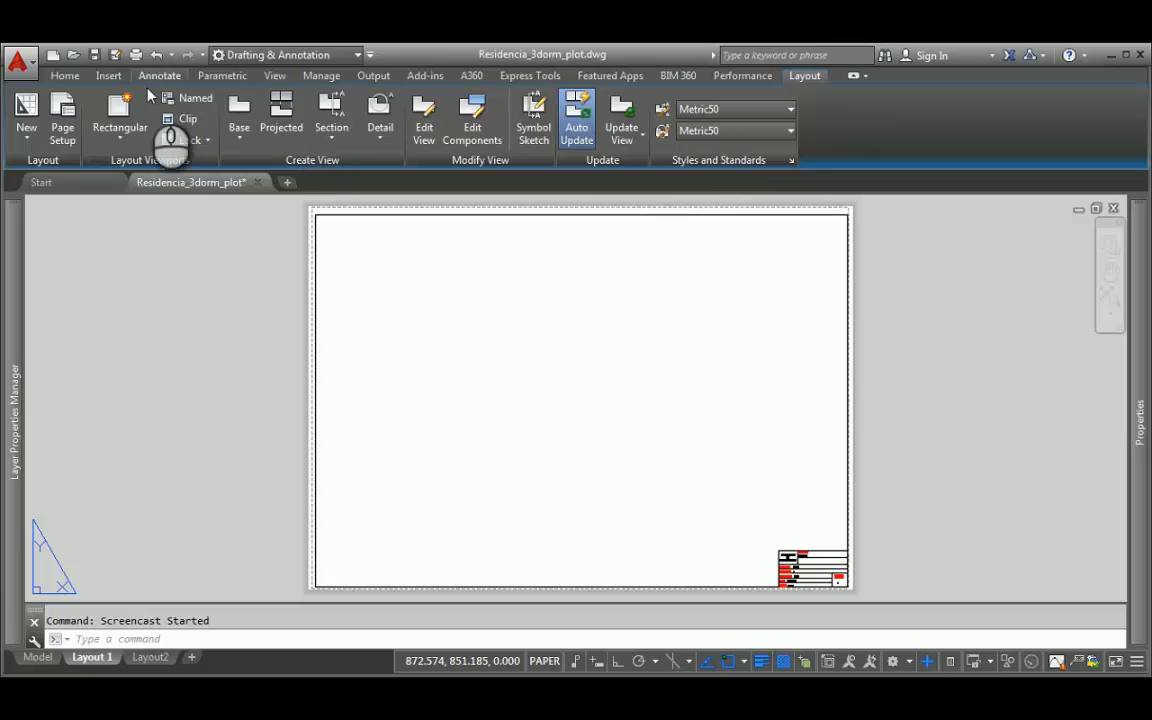
click(183, 102)
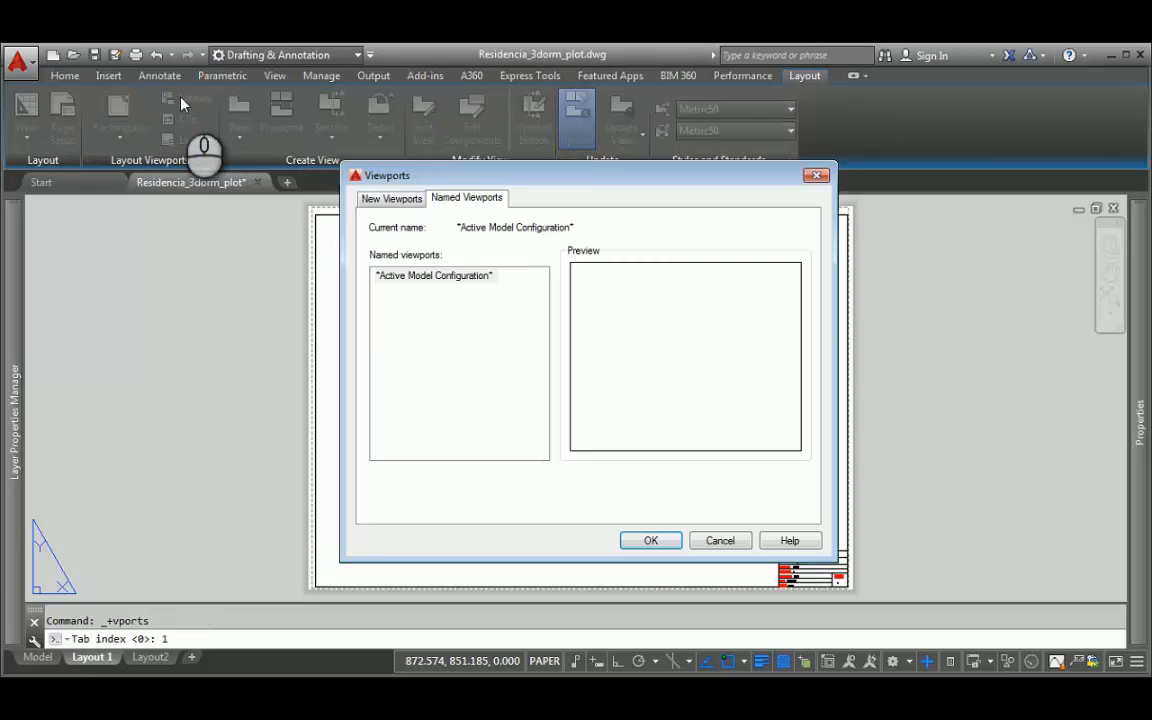
click(381, 201)
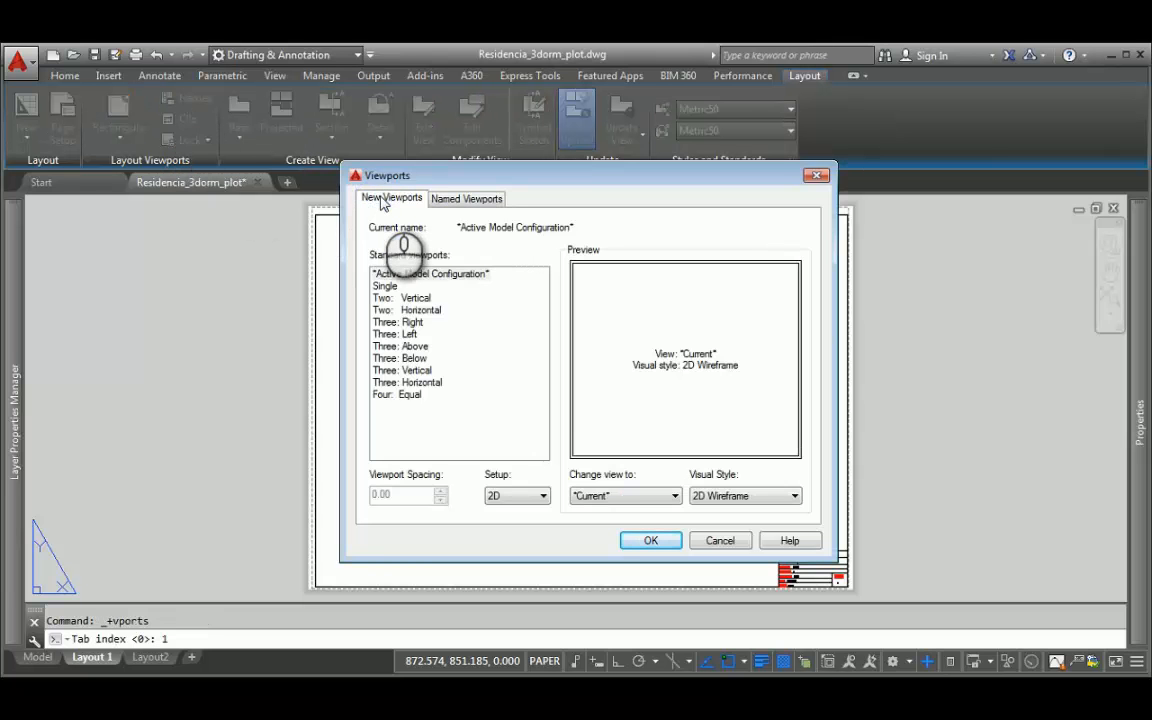
click(418, 298)
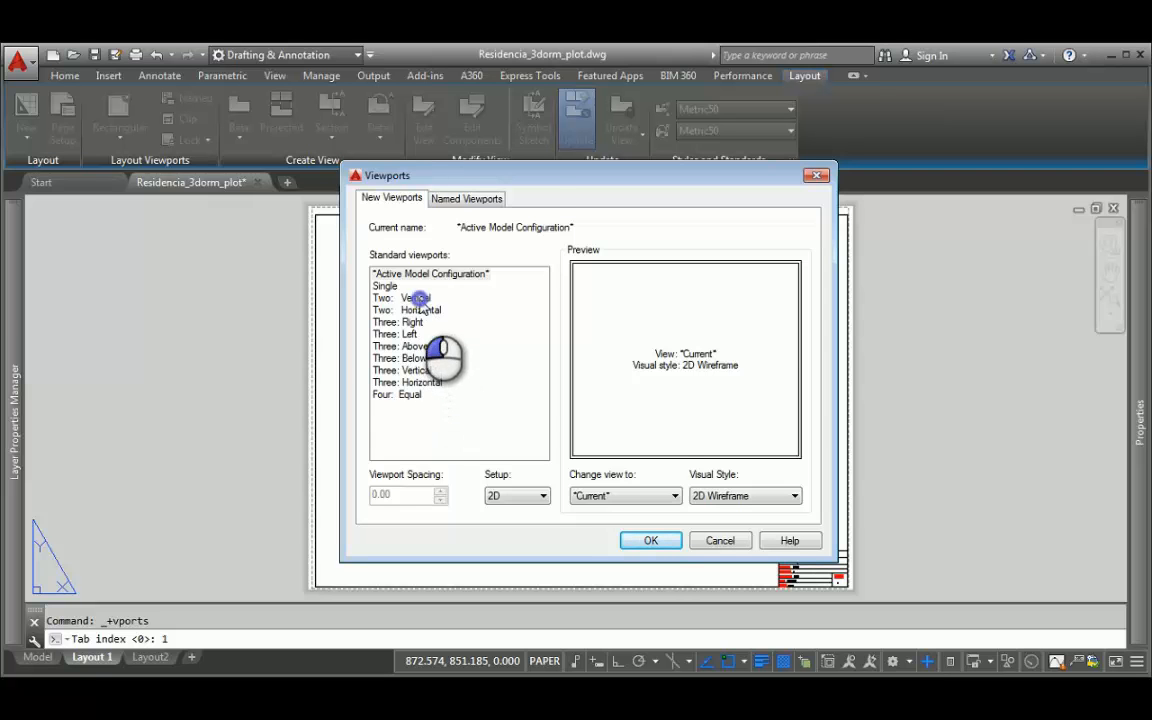
click(650, 540)
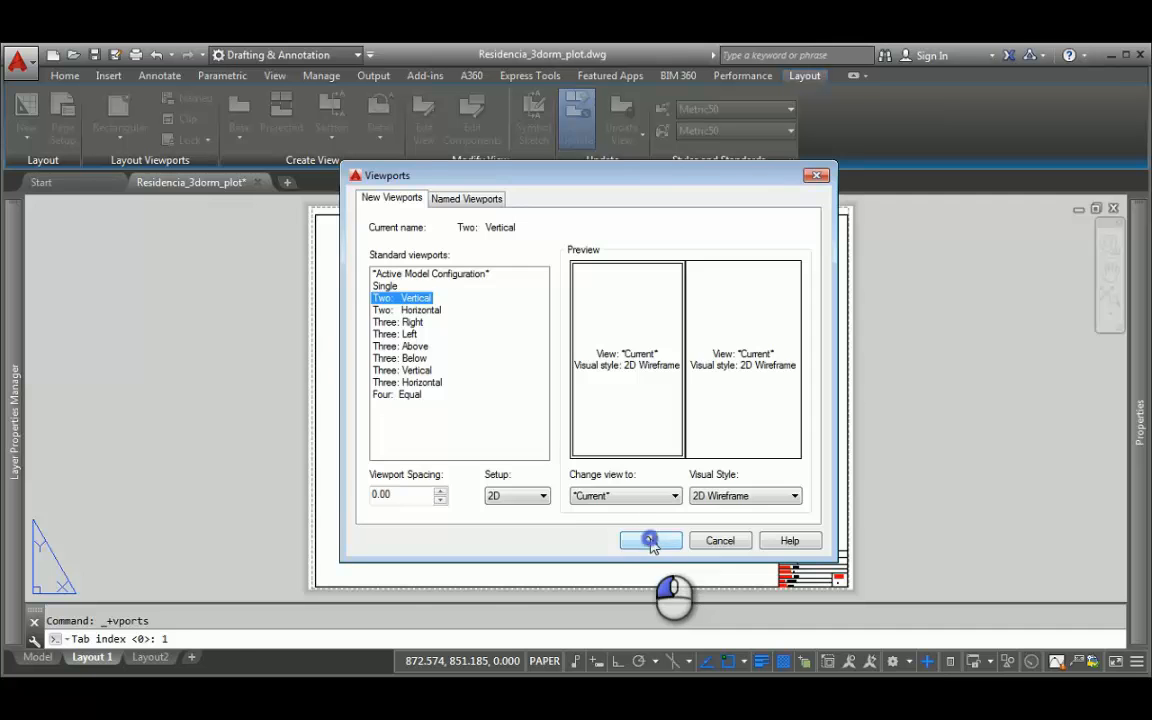
click(330, 572)
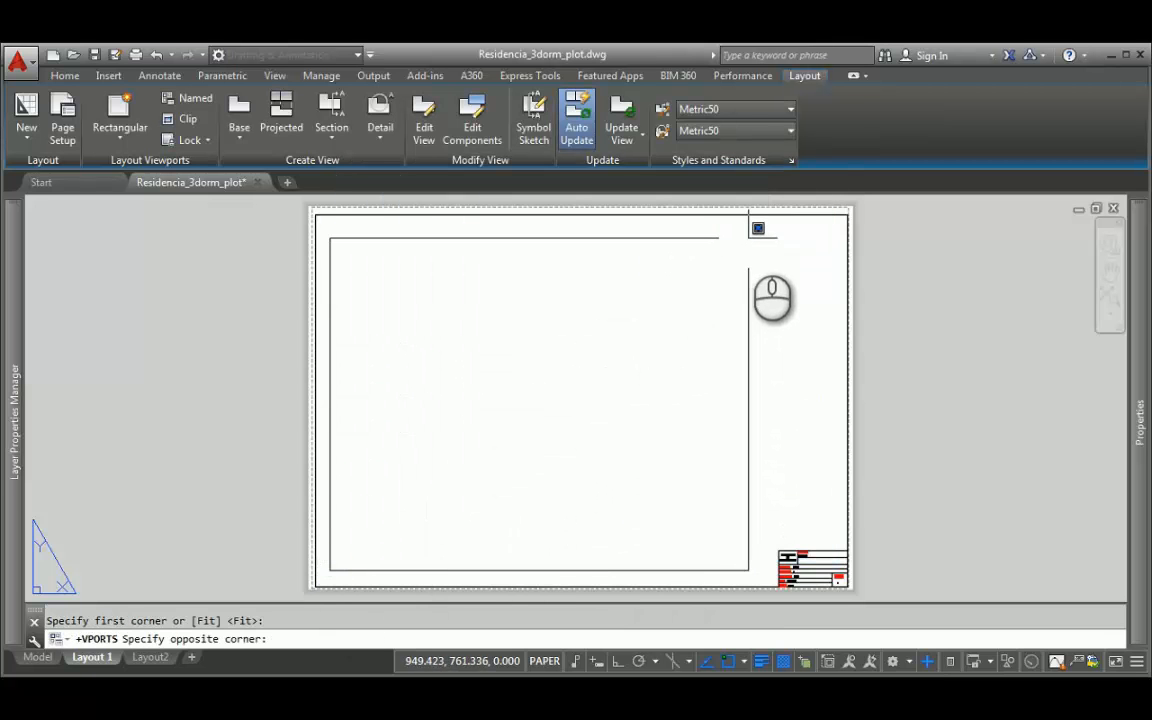
click(757, 238)
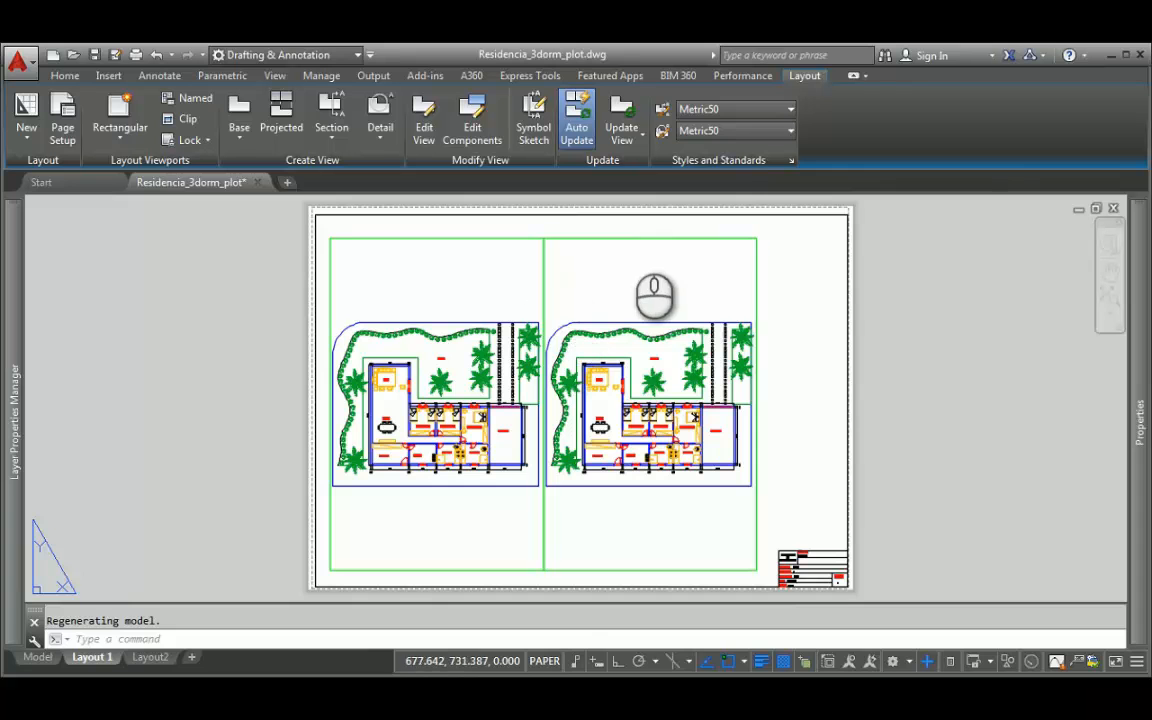
Step: Resize the right viewport by its corner grips into a small, nearly square window in the upper-right area of the sheet frame
click(632, 238)
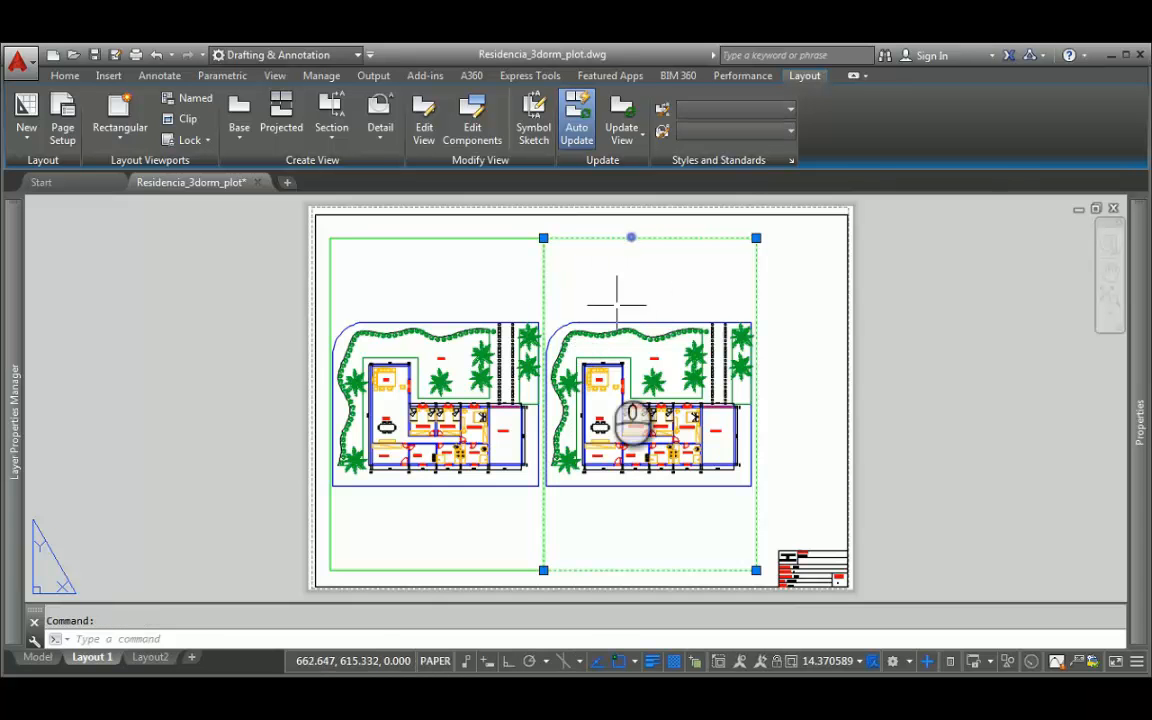
click(543, 570)
click(615, 510)
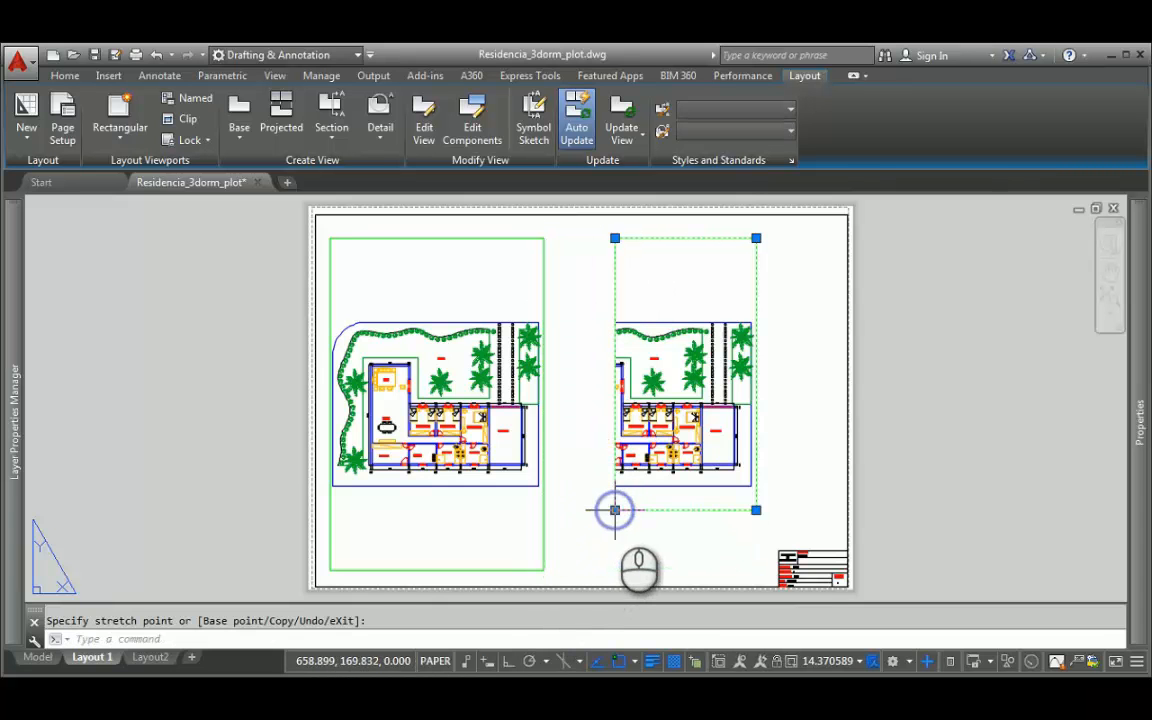
click(756, 510)
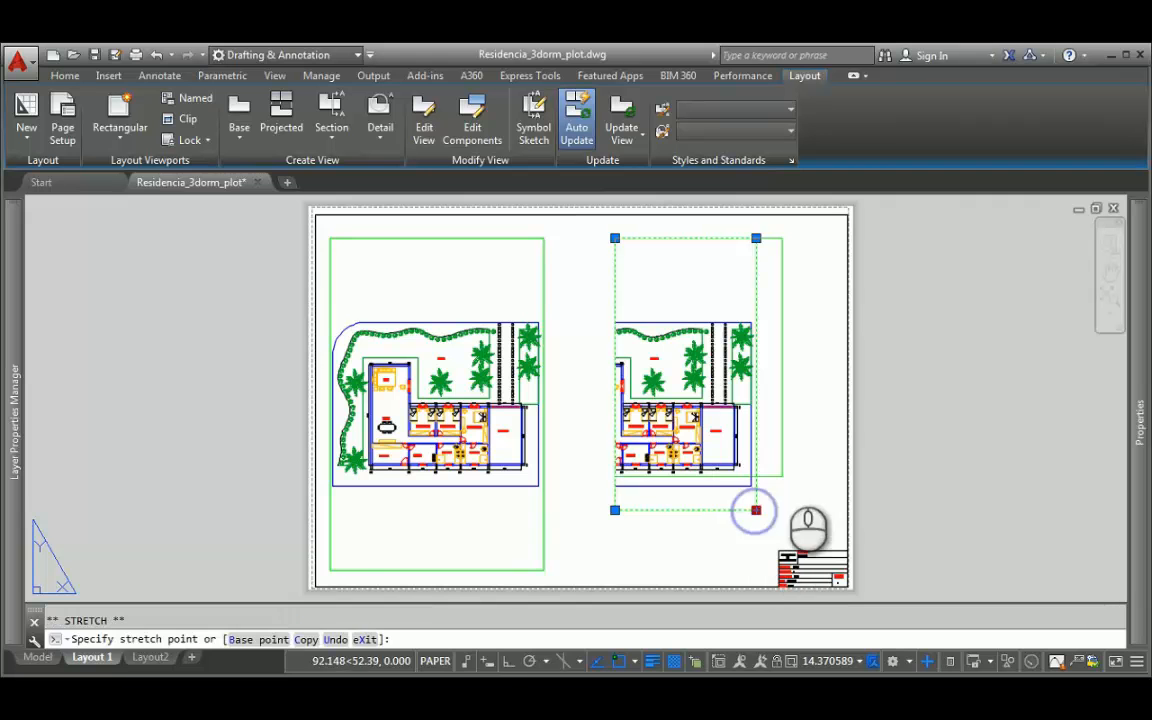
click(834, 395)
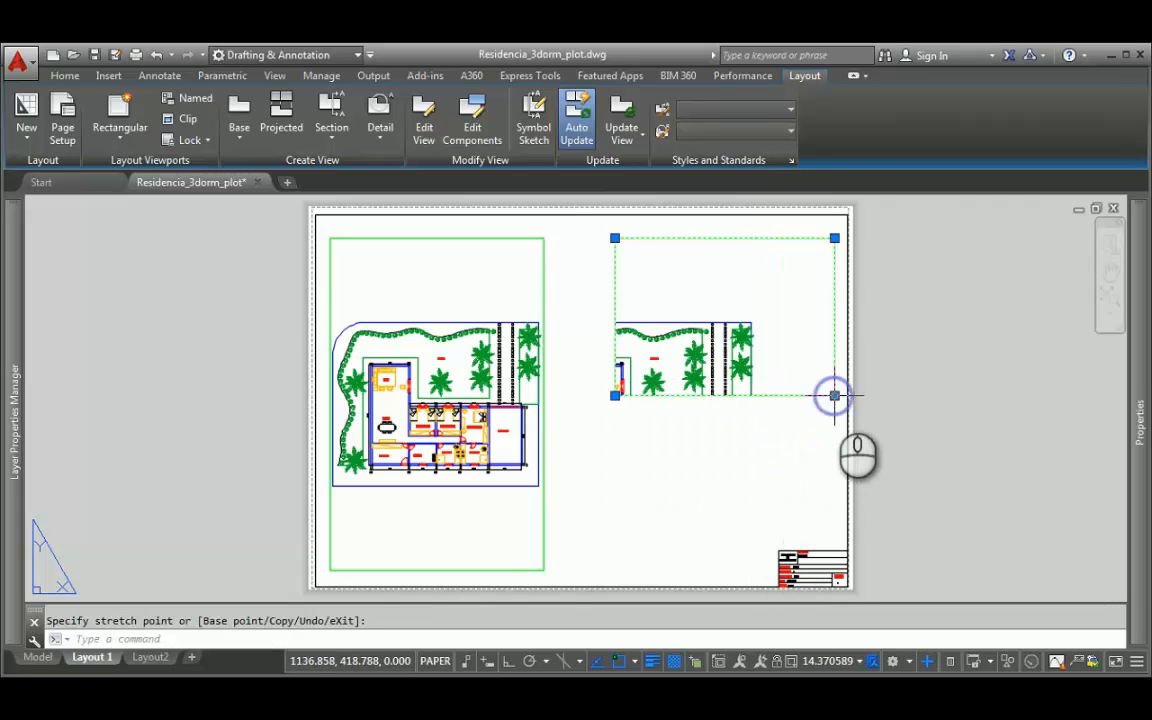
click(615, 396)
click(680, 396)
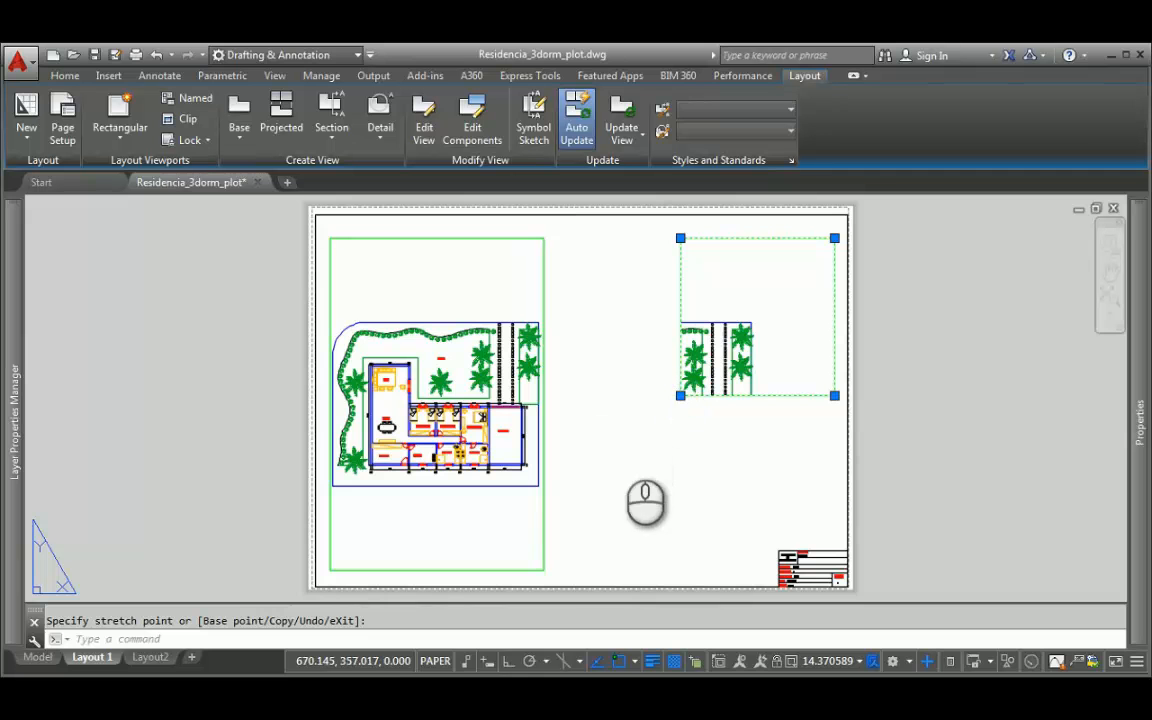
Step: Widen the left viewport until its right edge lies just short of the small viewport, slightly raising its lower edge, and clear the selection
click(545, 515)
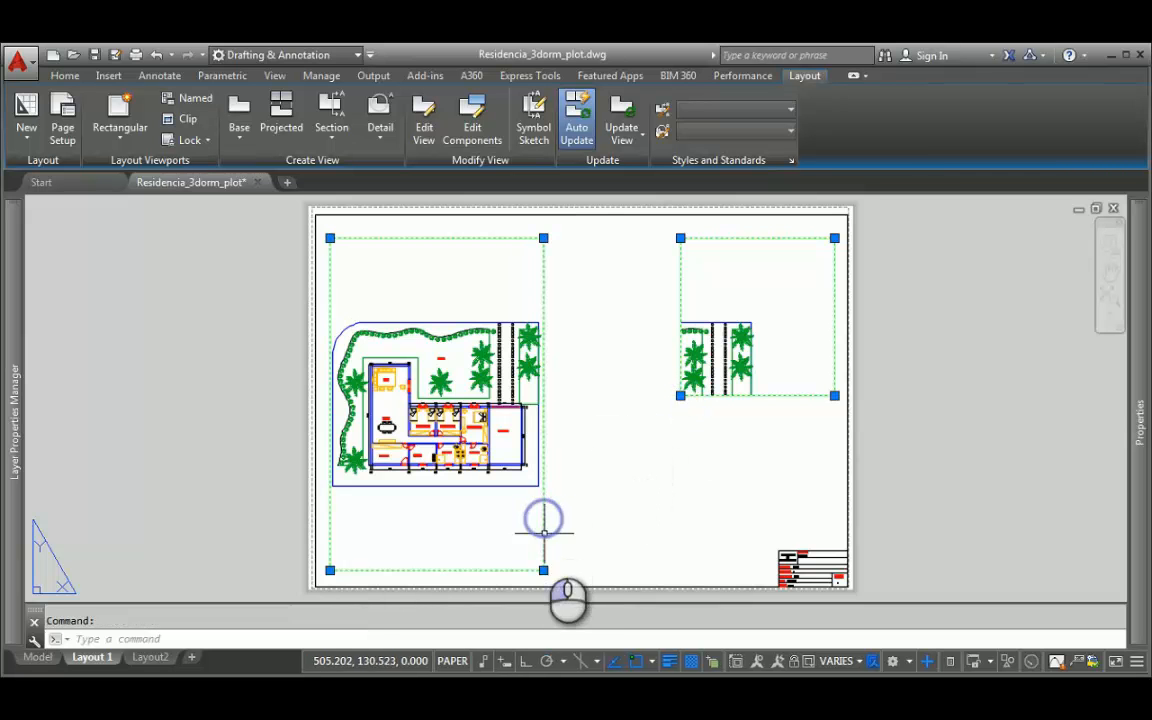
click(543, 570)
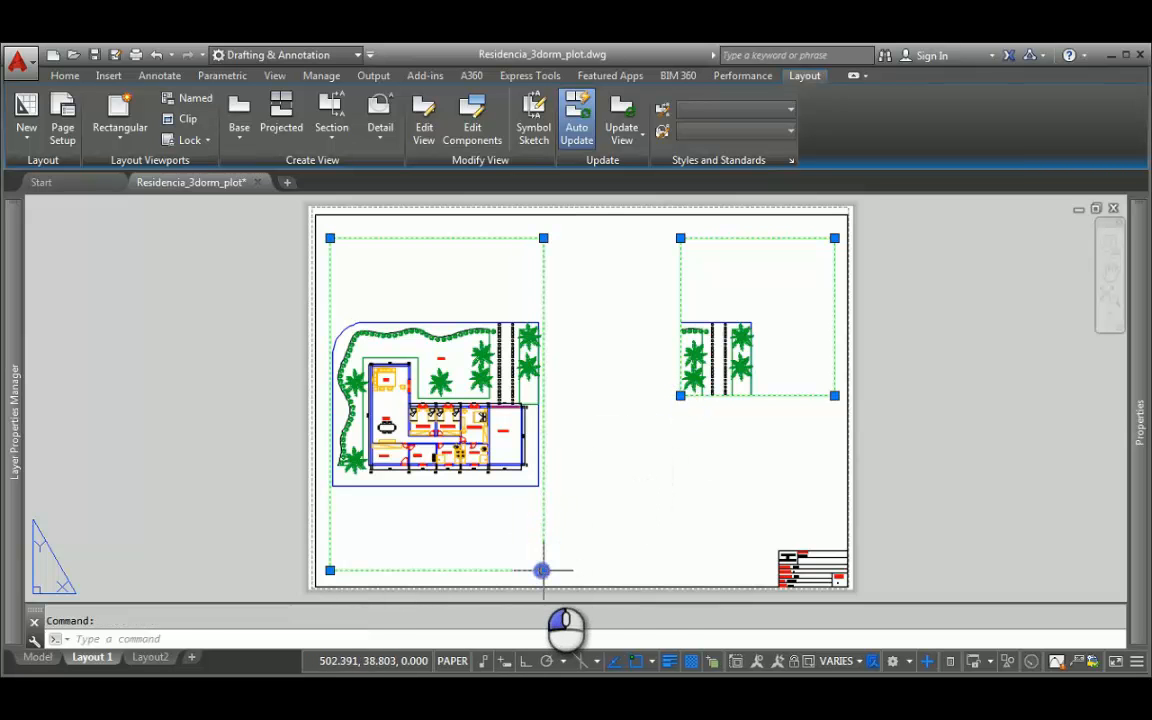
click(667, 557)
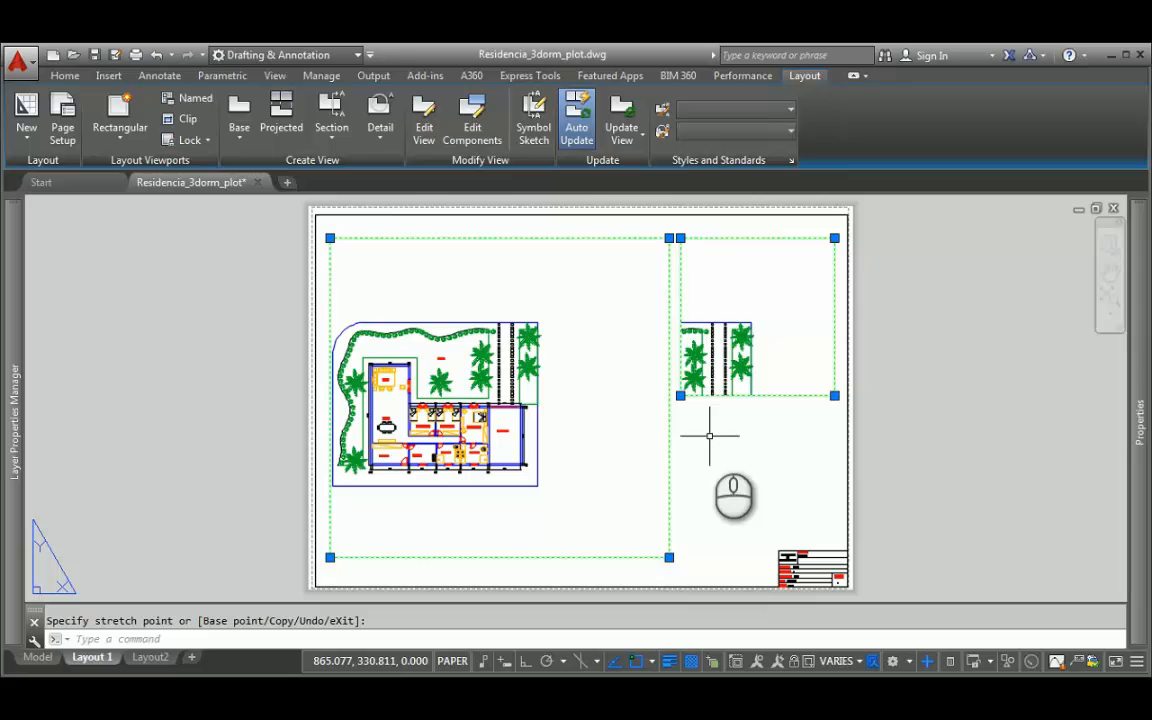
key(Escape)
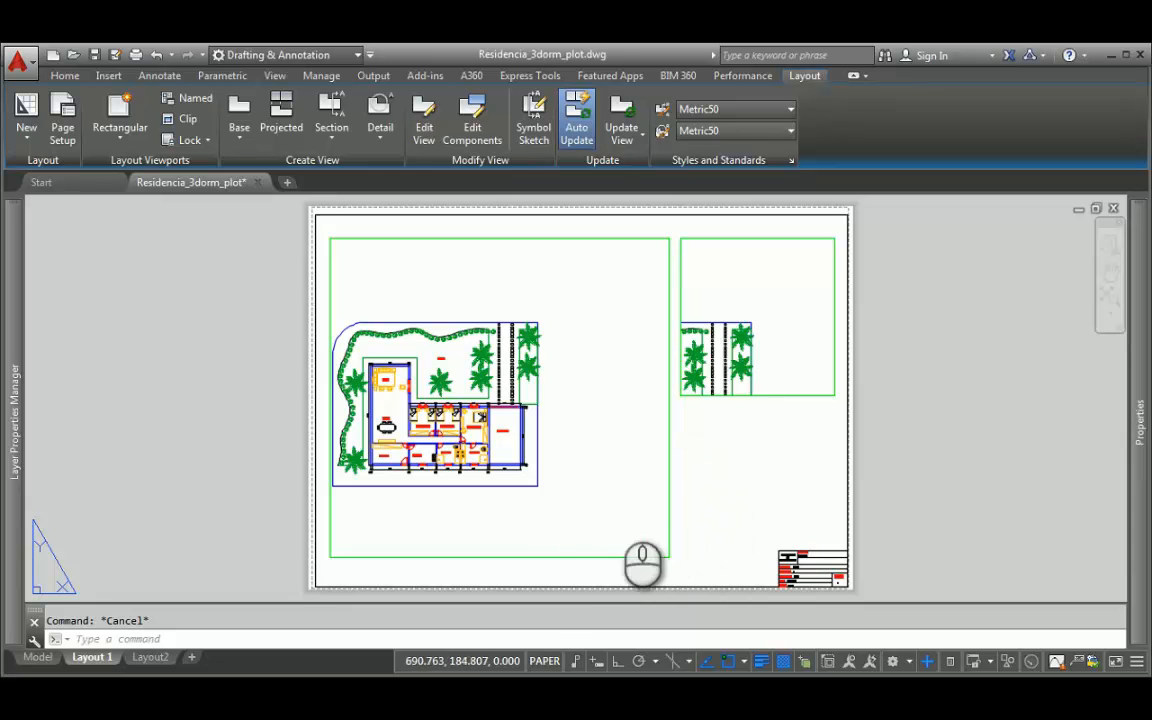
Step: Enter model space on Layout 1 and reframe the small right viewport to fit the whole floor plan
click(544, 664)
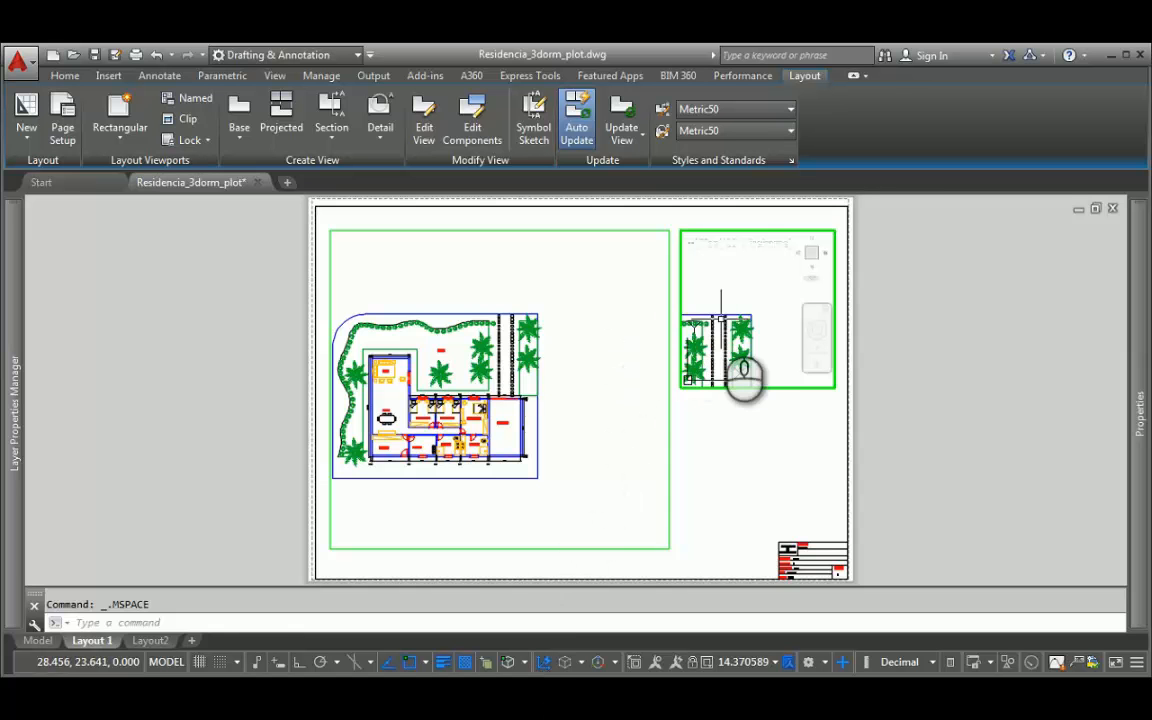
scroll(747, 339, up, 5)
scroll(747, 341, down, 5)
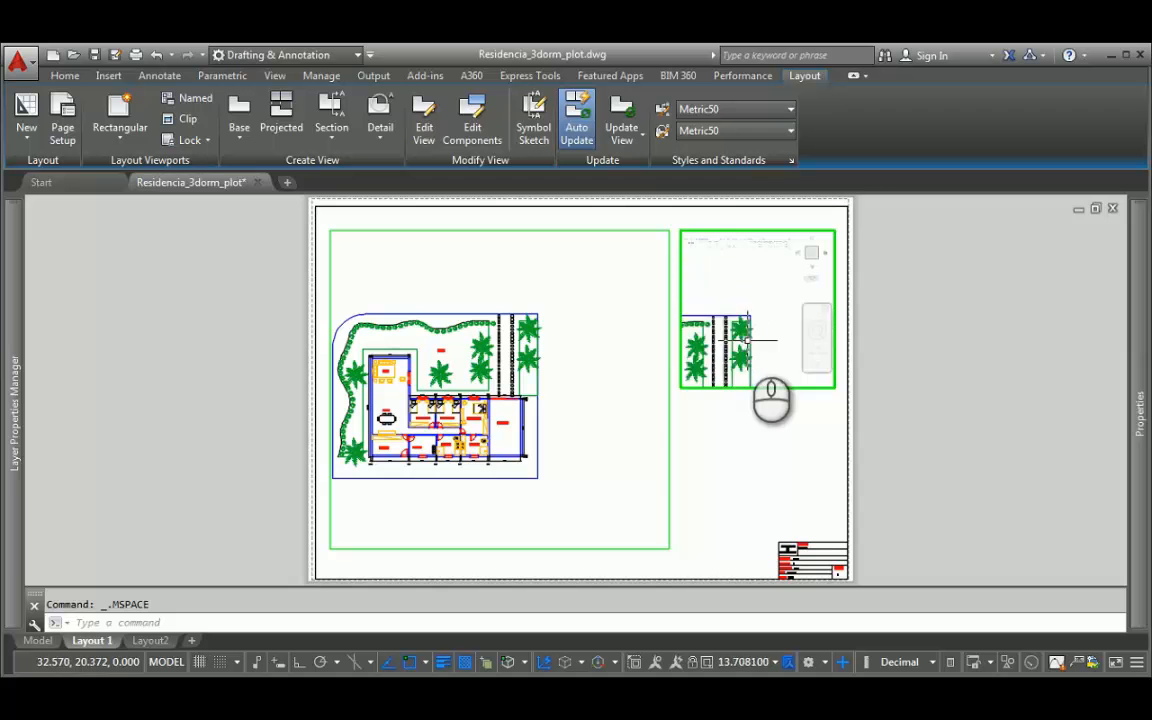
scroll(747, 340, down, 2)
middle_drag(732, 345, 784, 294)
scroll(748, 320, up, 2)
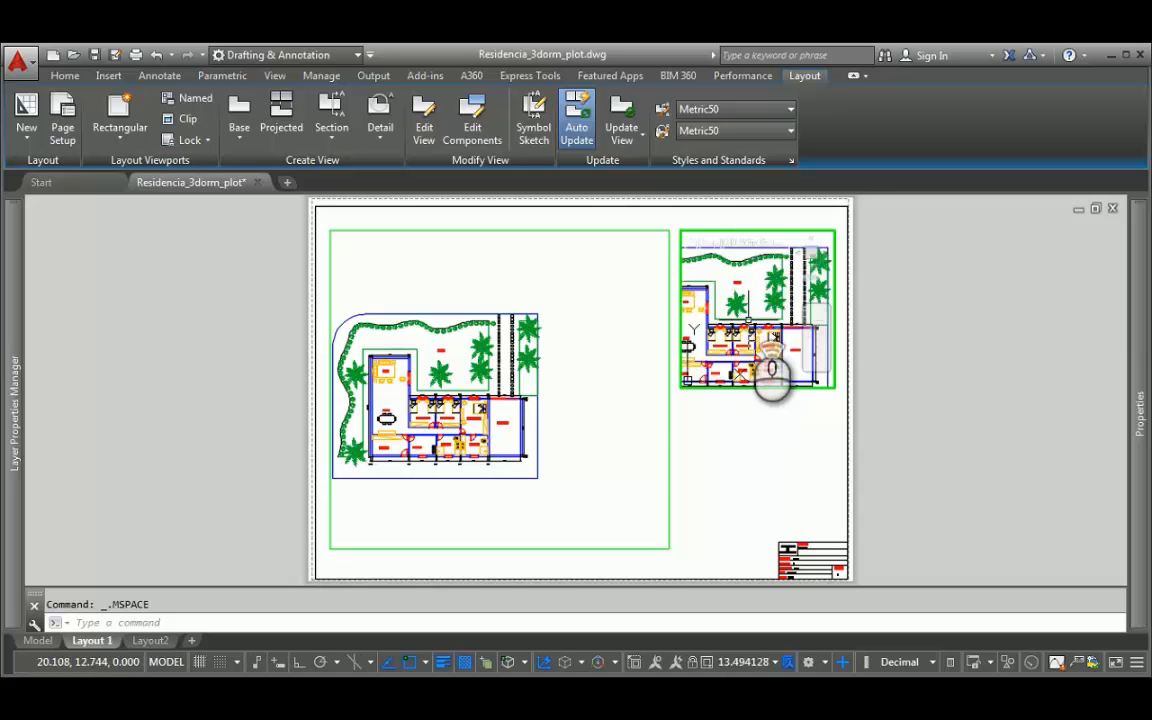
scroll(771, 375, down, 2)
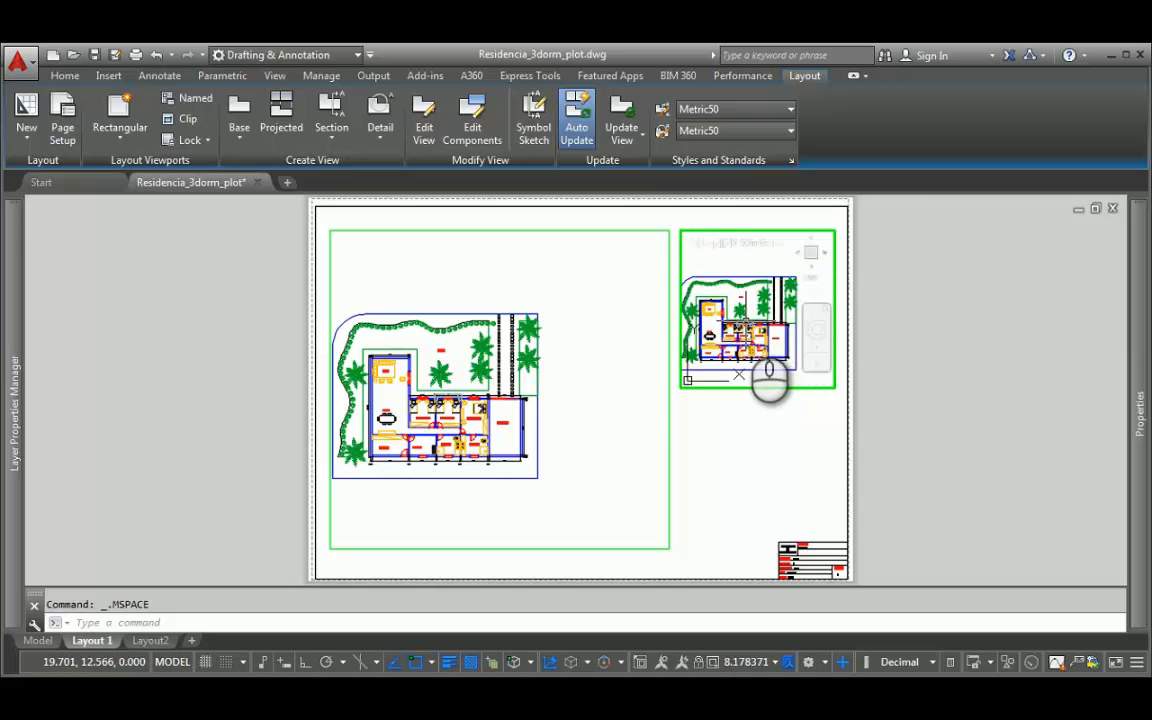
Step: Activate the large left viewport and reposition the floor plan inside it
click(574, 326)
scroll(528, 358, up, 4)
scroll(470, 372, down, 5)
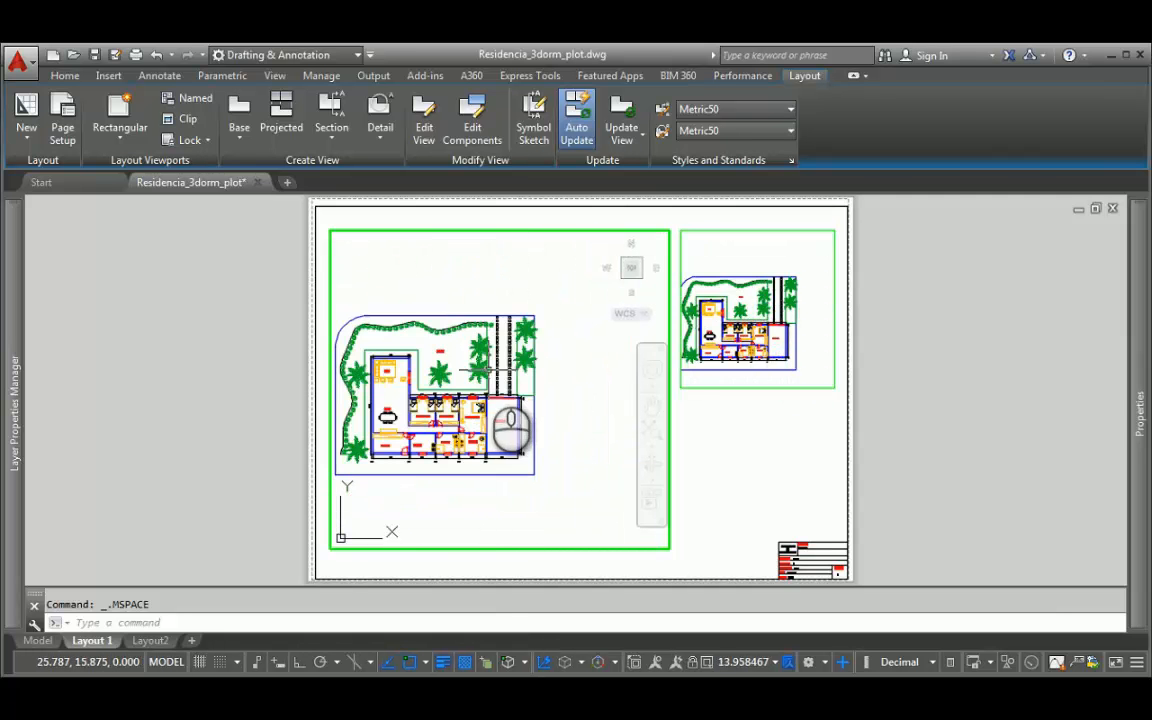
middle_drag(490, 425, 552, 385)
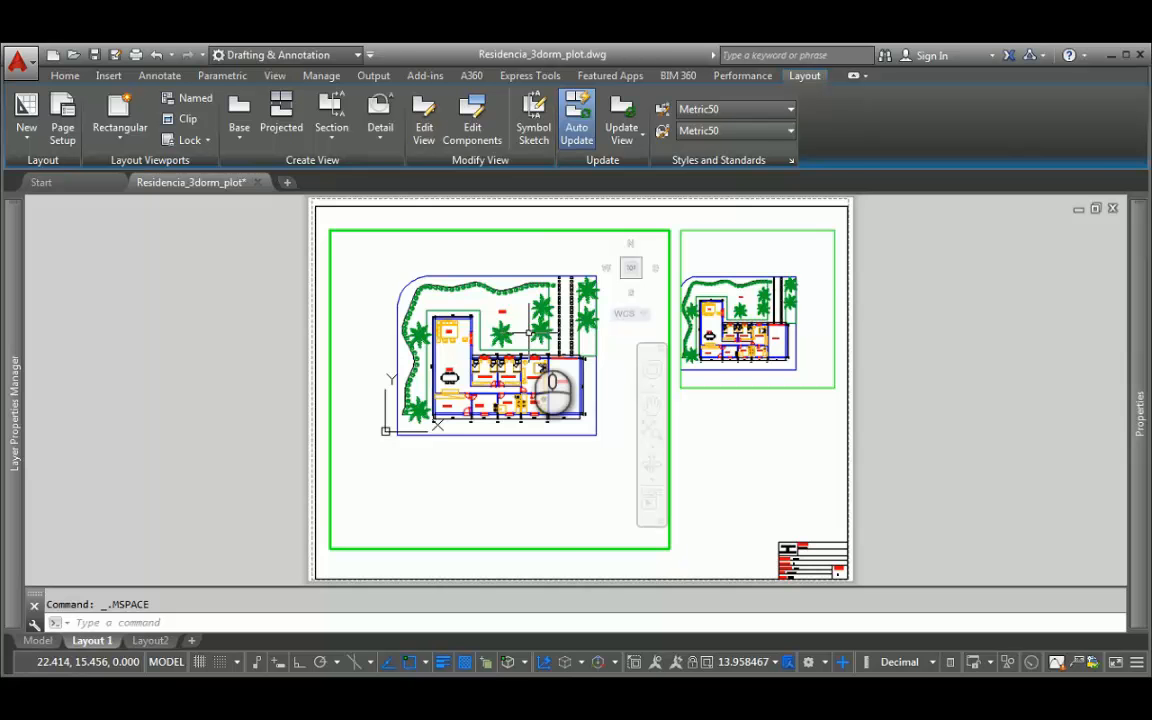
middle_drag(552, 385, 463, 463)
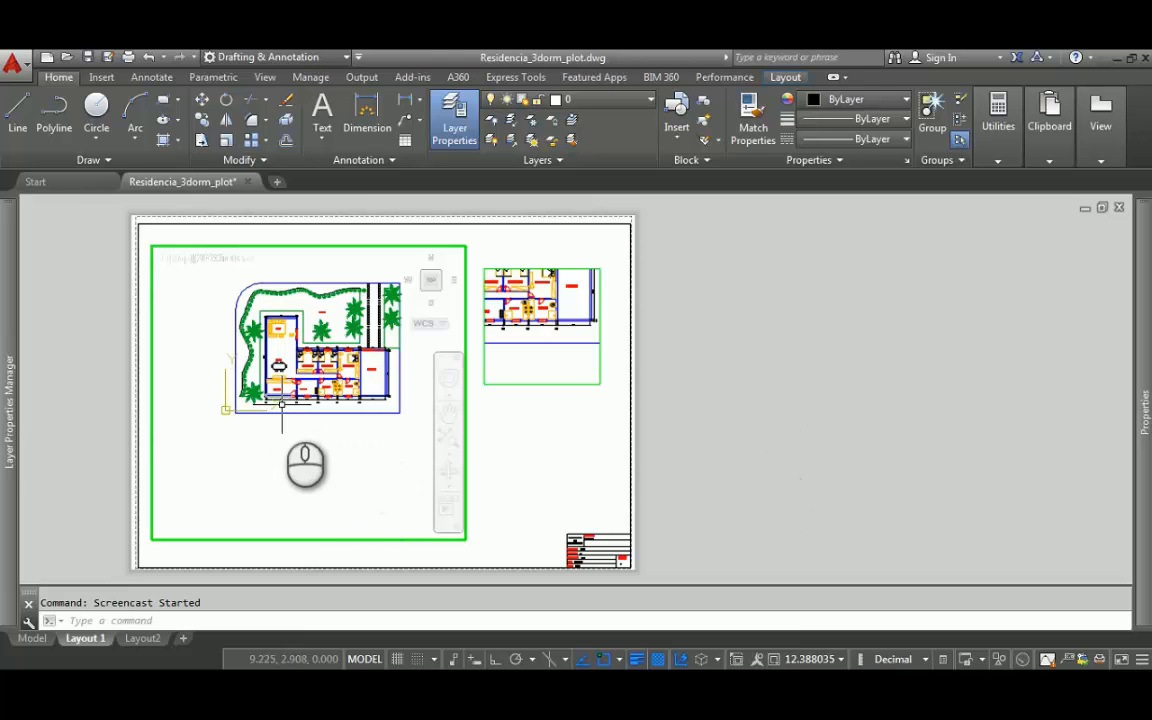
Step: Set the large viewport's scale to 1:50 and centre the whole floor plan and garden within its frame
click(282, 405)
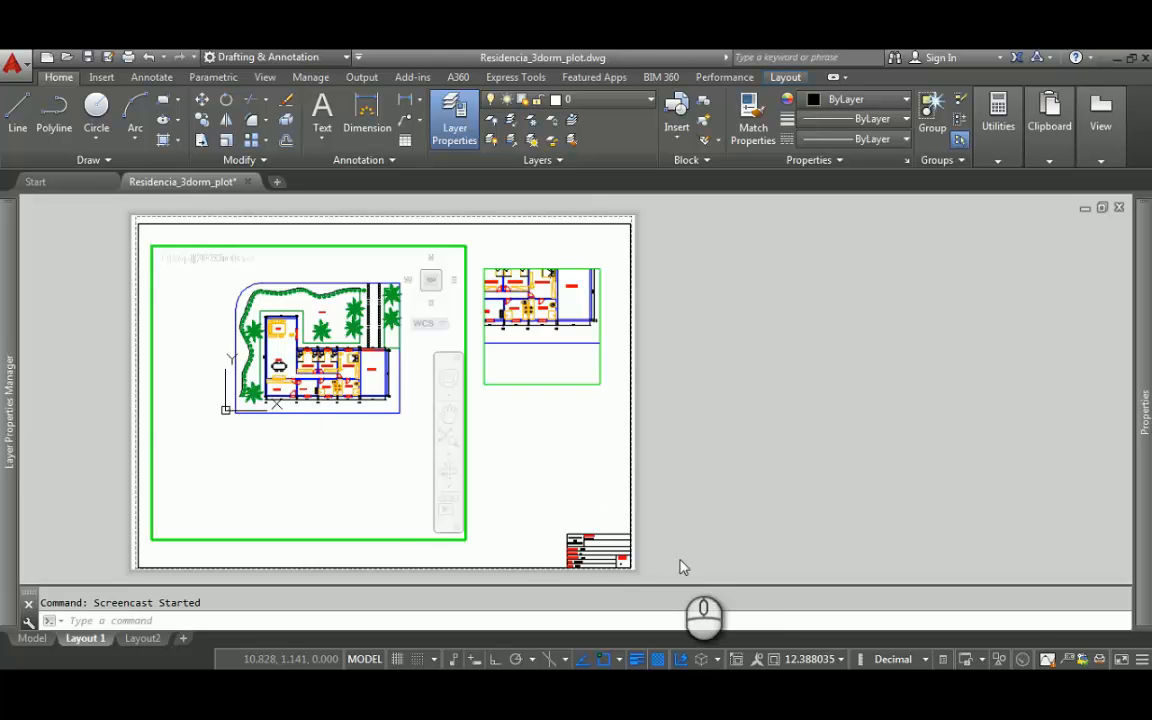
click(841, 660)
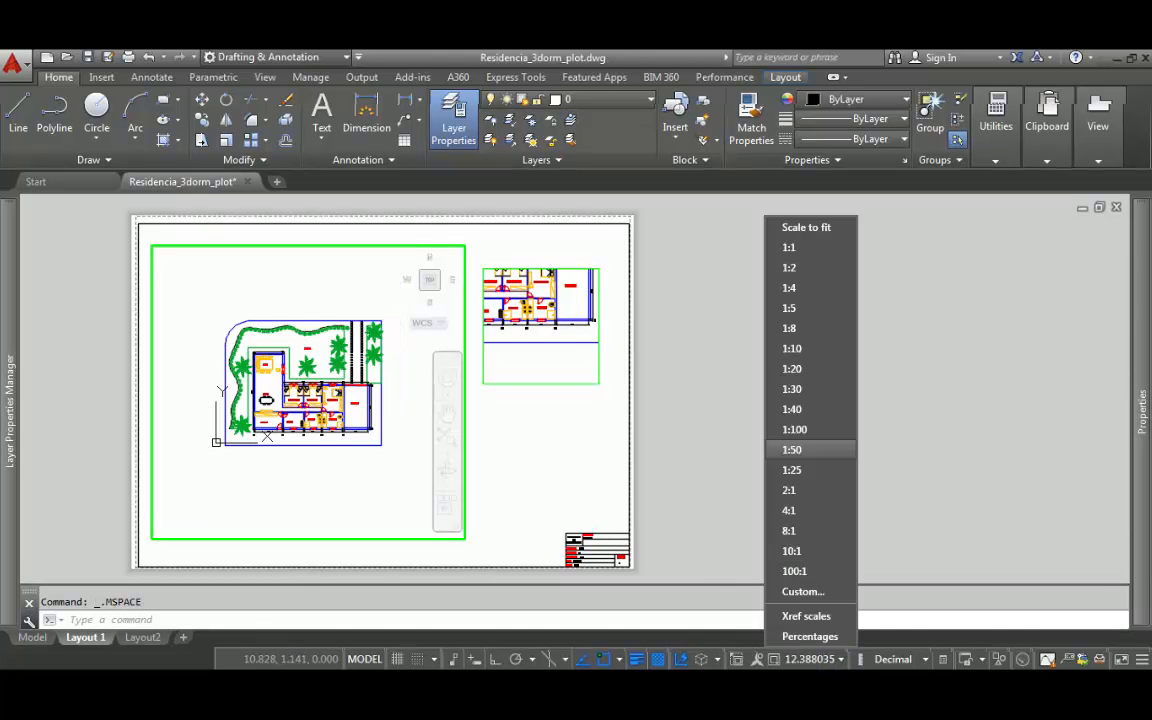
click(791, 449)
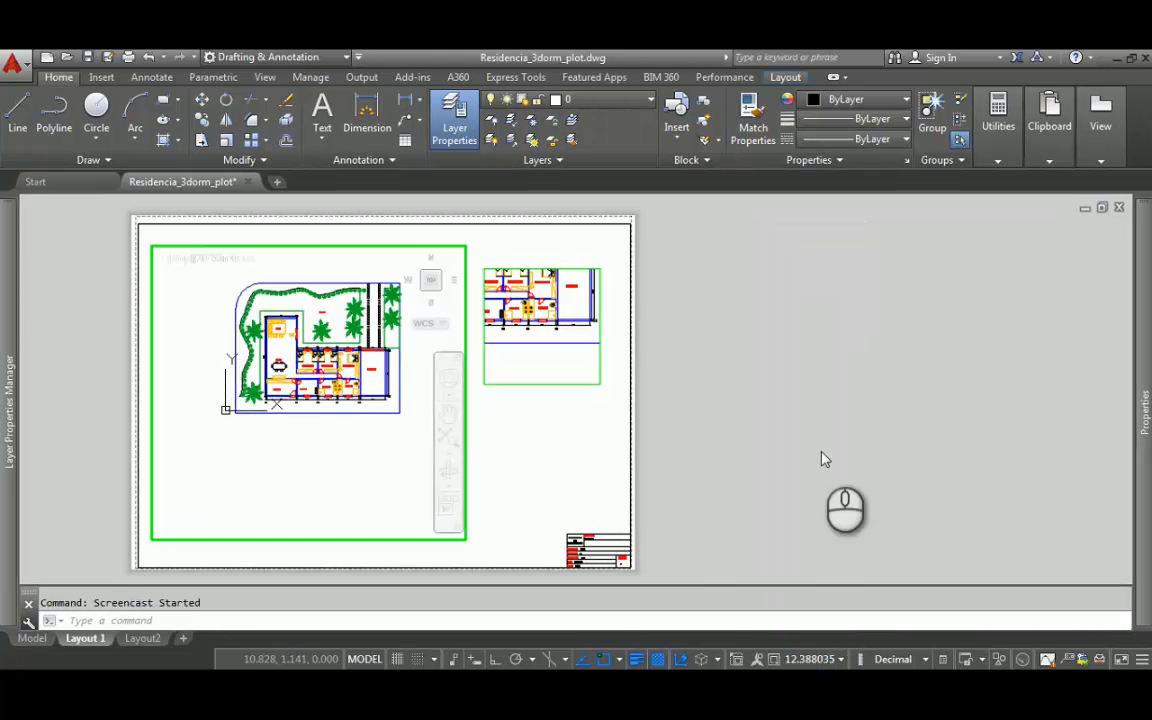
click(823, 459)
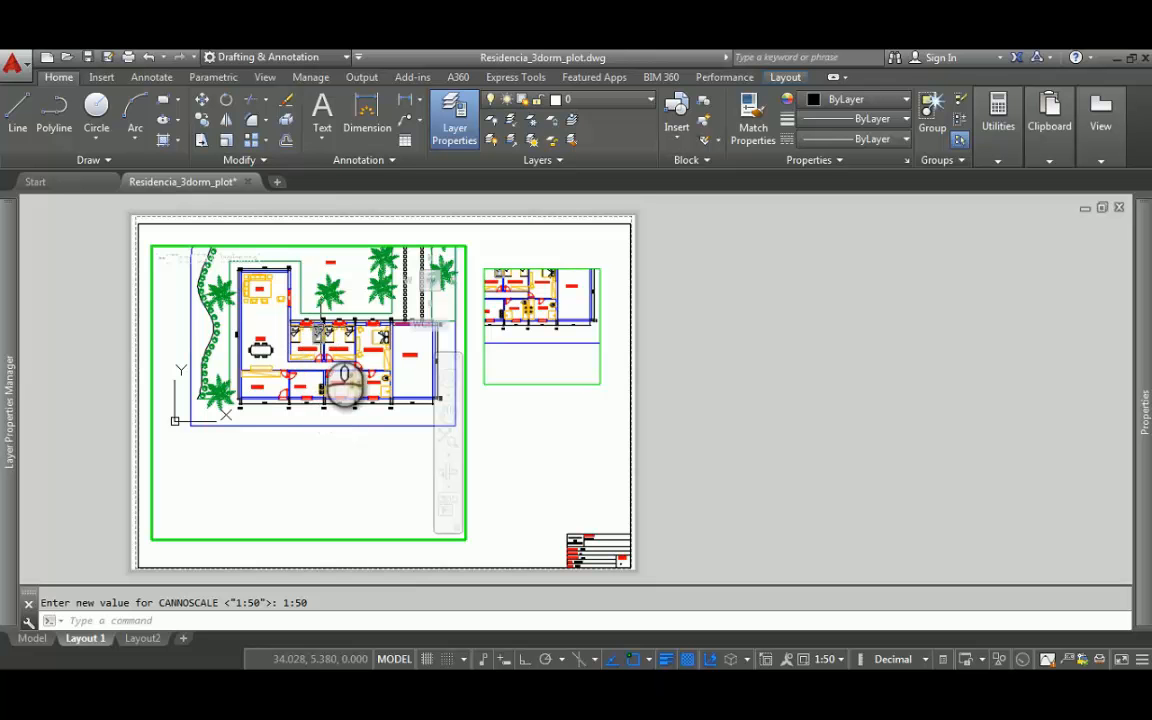
middle_drag(316, 325, 313, 381)
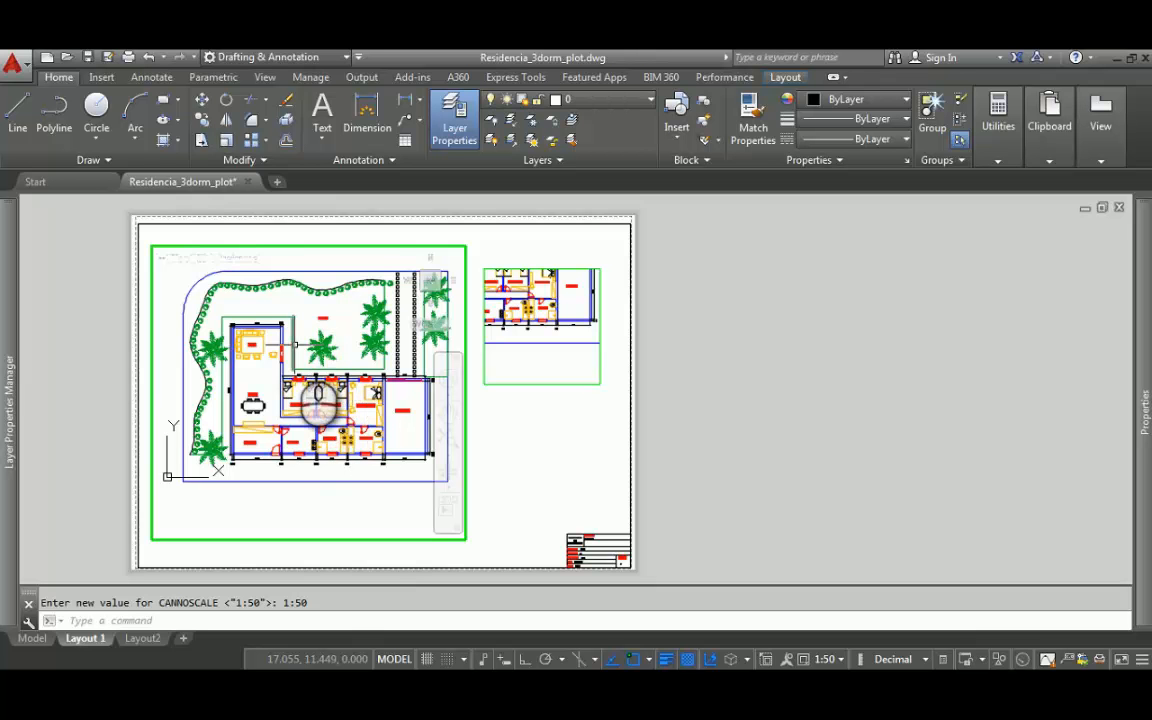
Step: Set the small viewport's scale to 1:25 and pan its view to centre on Banho 2
click(533, 364)
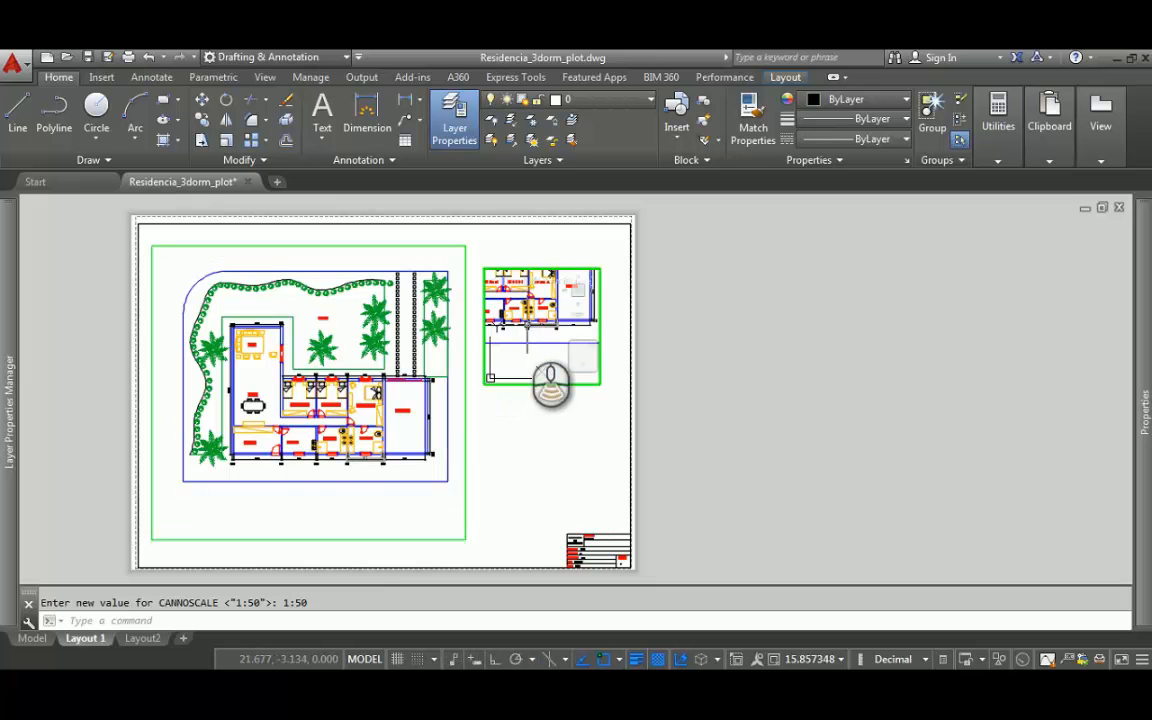
scroll(527, 345, down, 2)
middle_drag(527, 330, 540, 372)
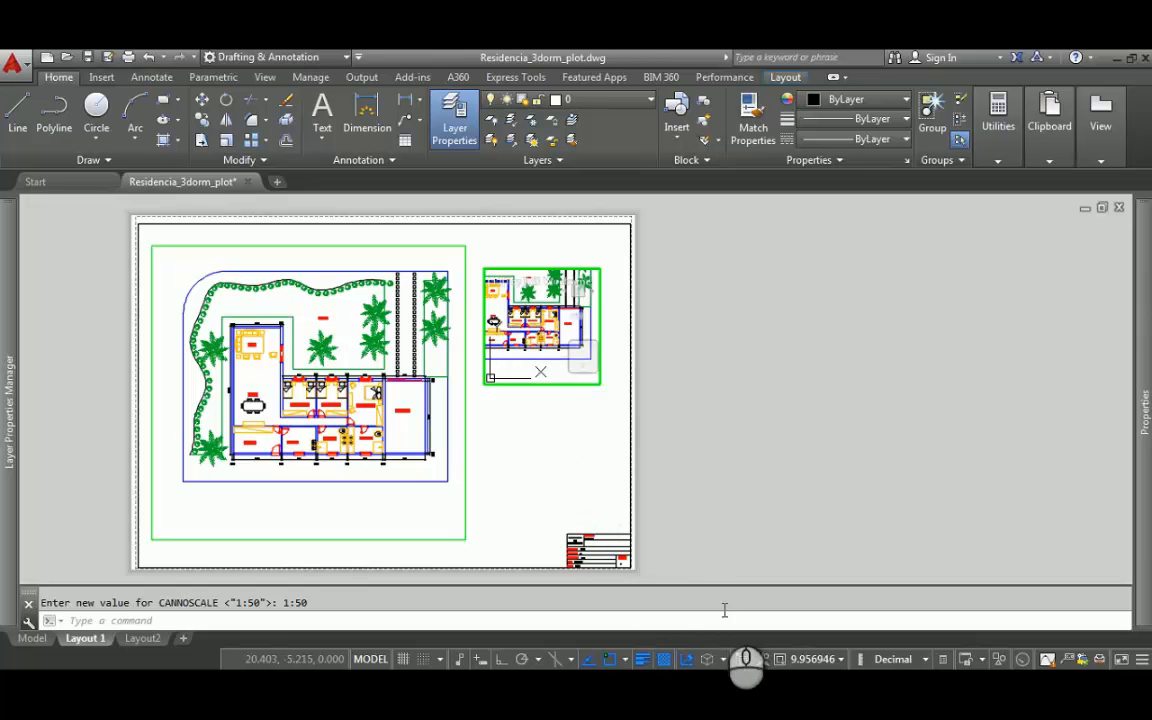
click(842, 660)
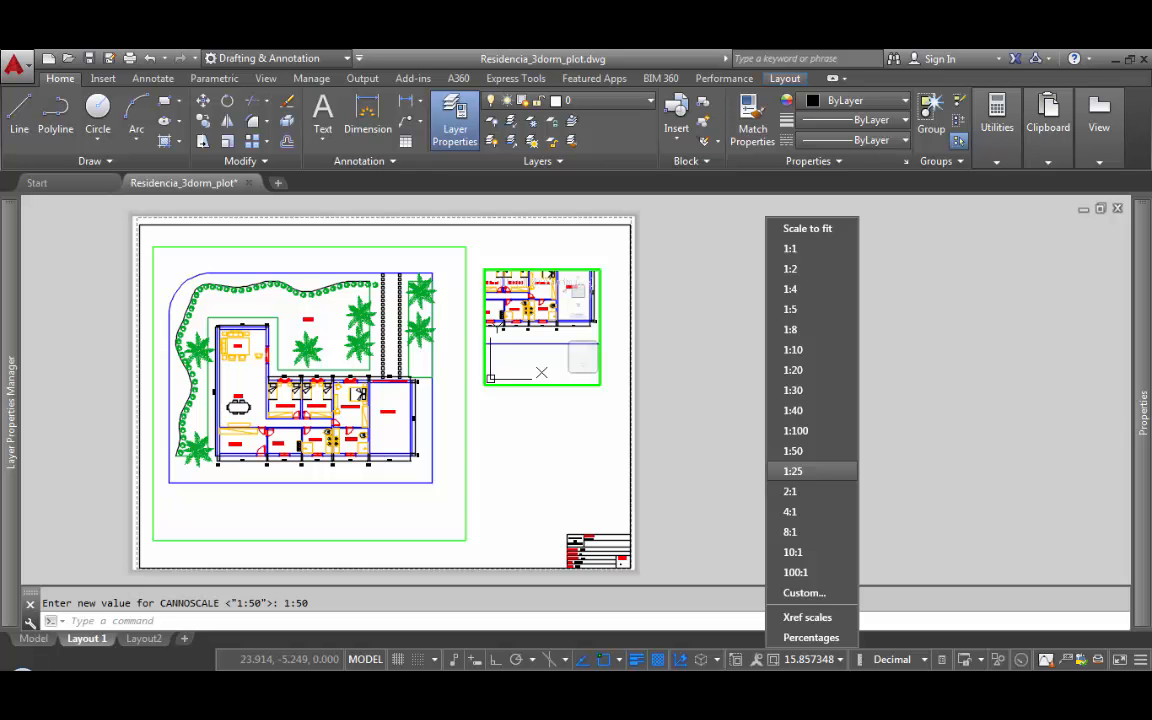
click(792, 470)
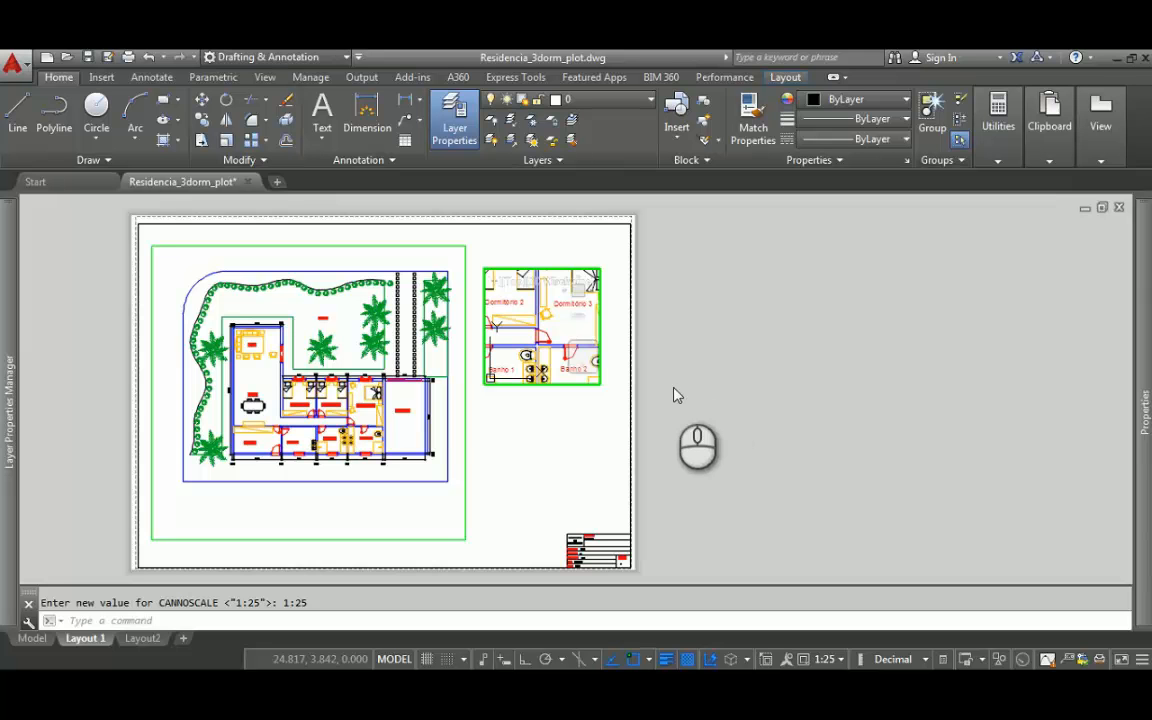
middle_drag(569, 412, 535, 355)
middle_drag(512, 302, 512, 300)
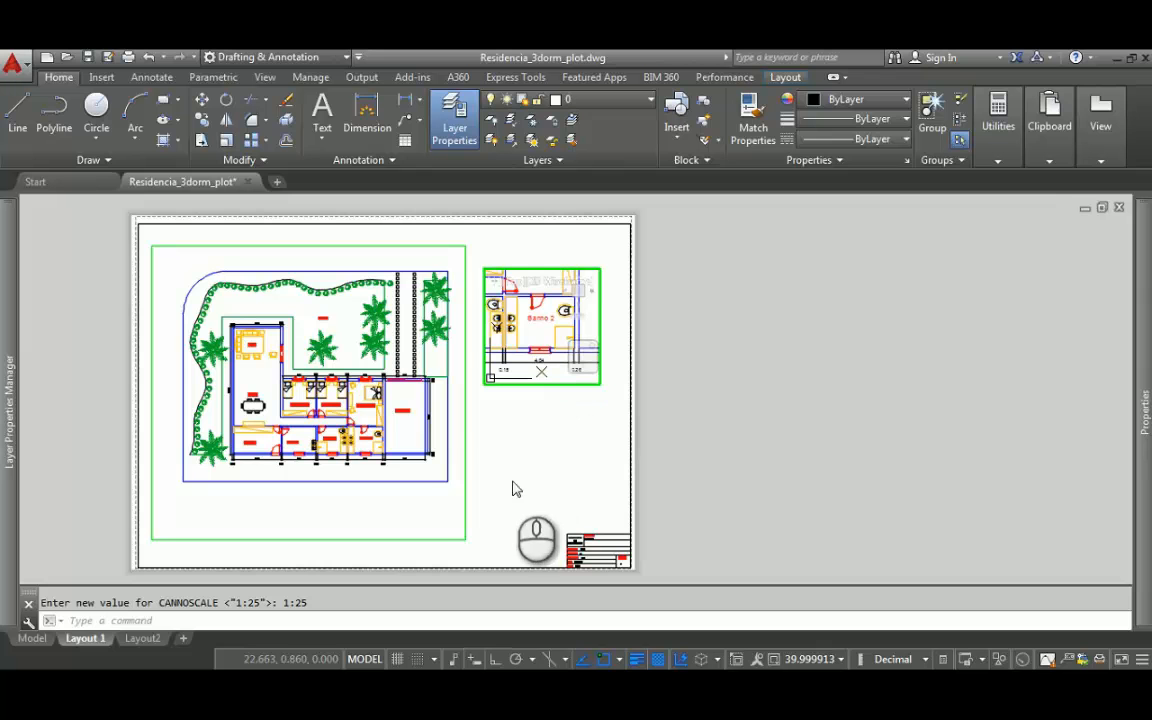
Step: Return to paper space and raise the small viewport's lower edge to the dimension line below Banho 2
click(364, 659)
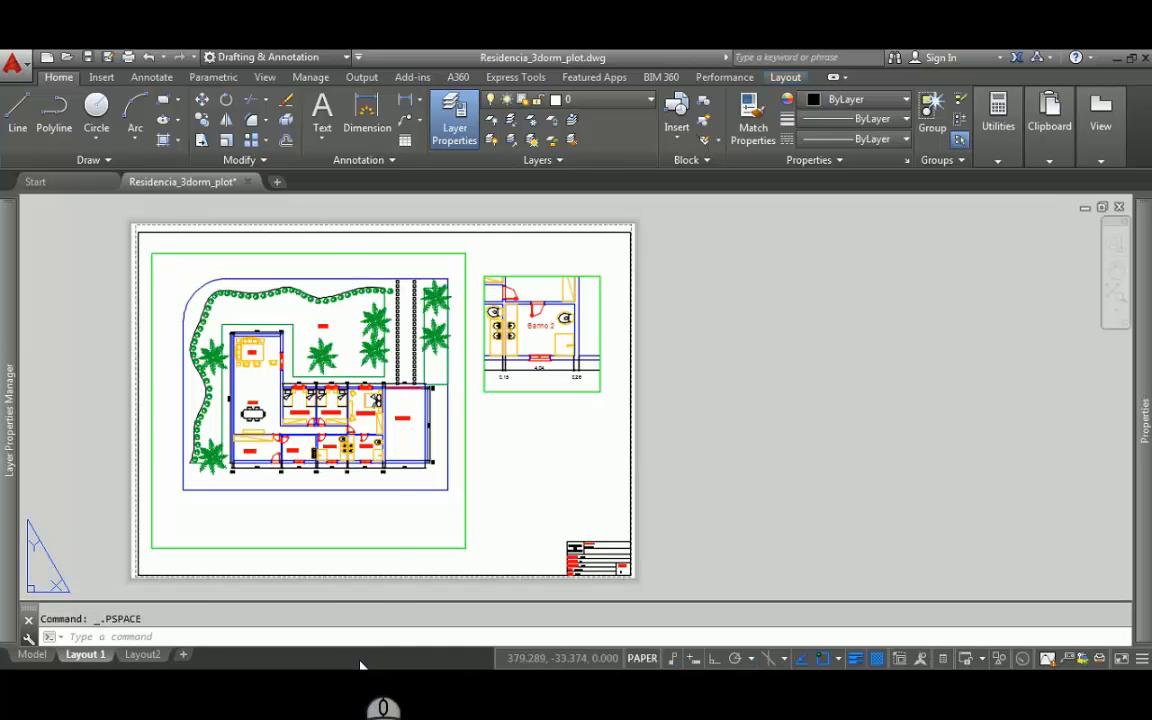
scroll(462, 405, up, 6)
scroll(461, 404, down, 6)
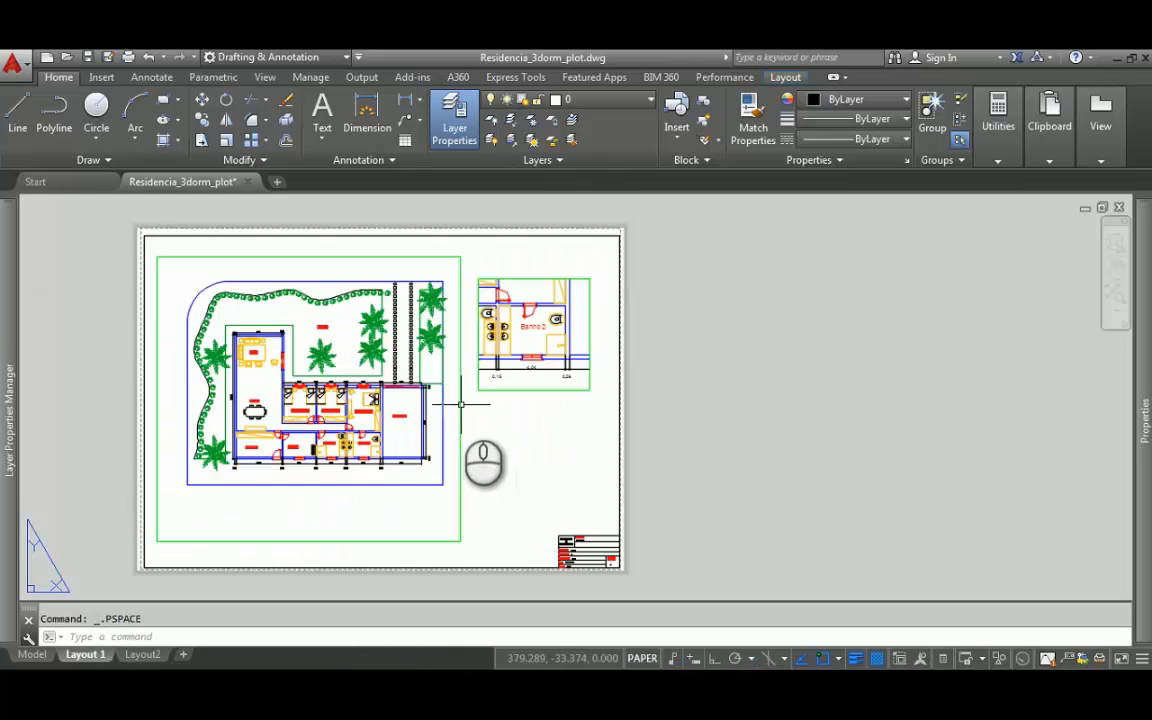
scroll(461, 404, up, 6)
scroll(442, 391, down, 7)
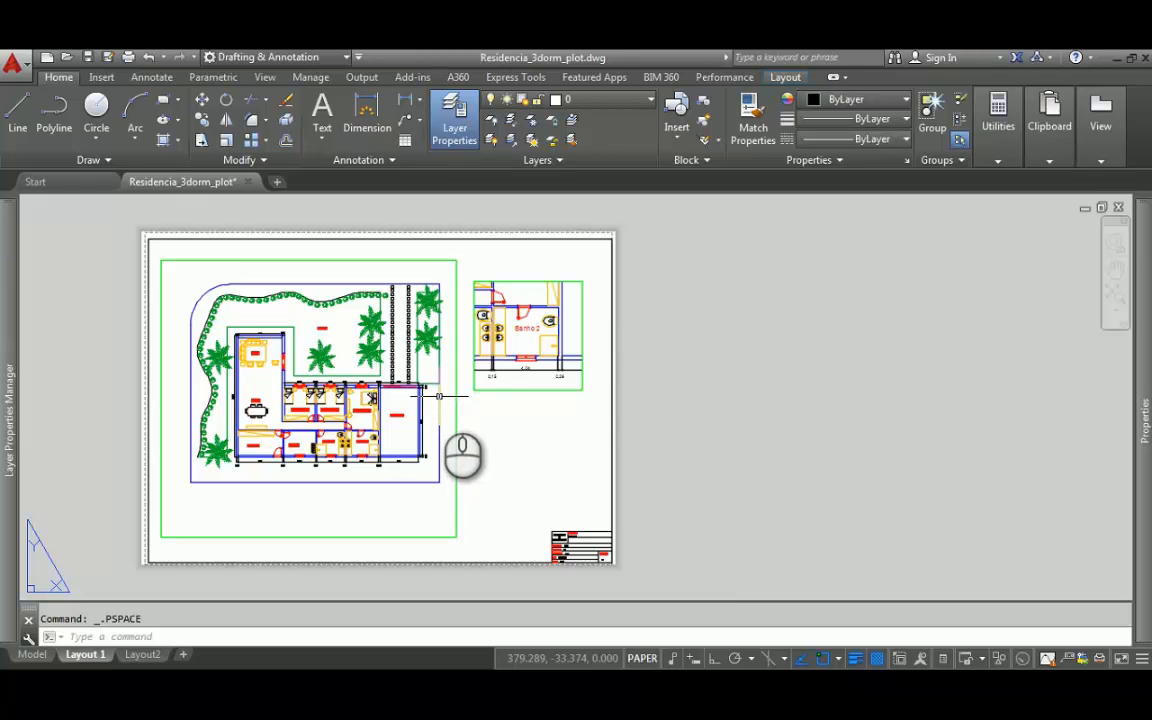
click(499, 390)
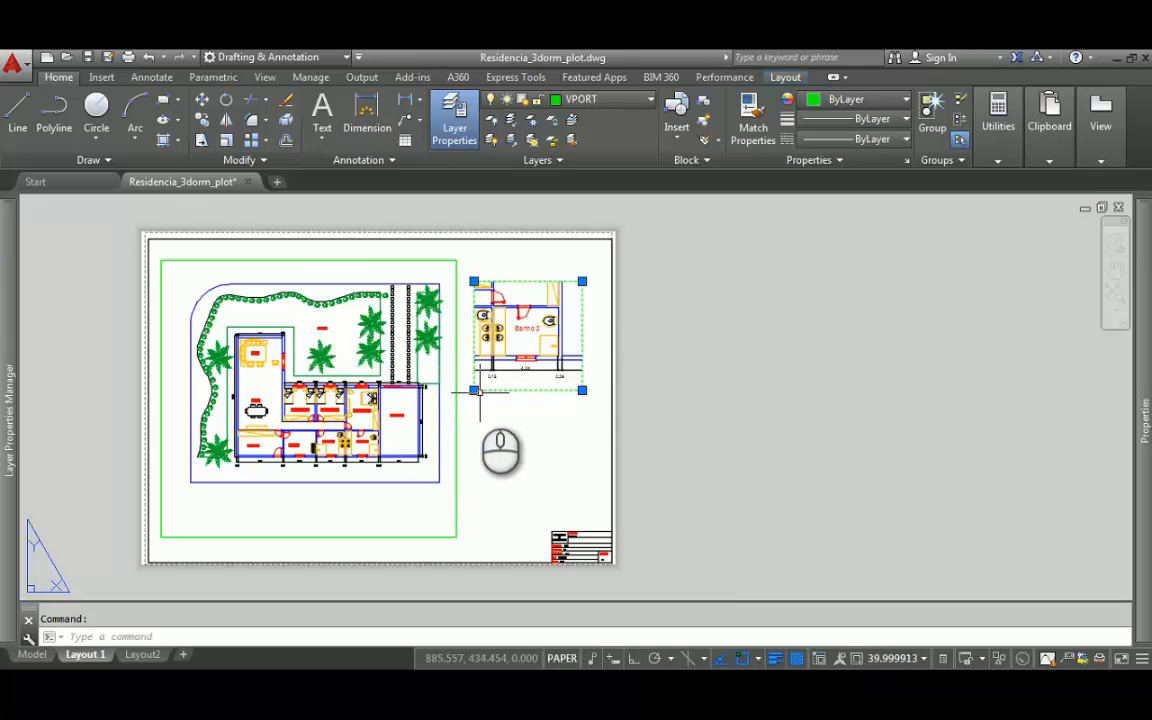
click(474, 390)
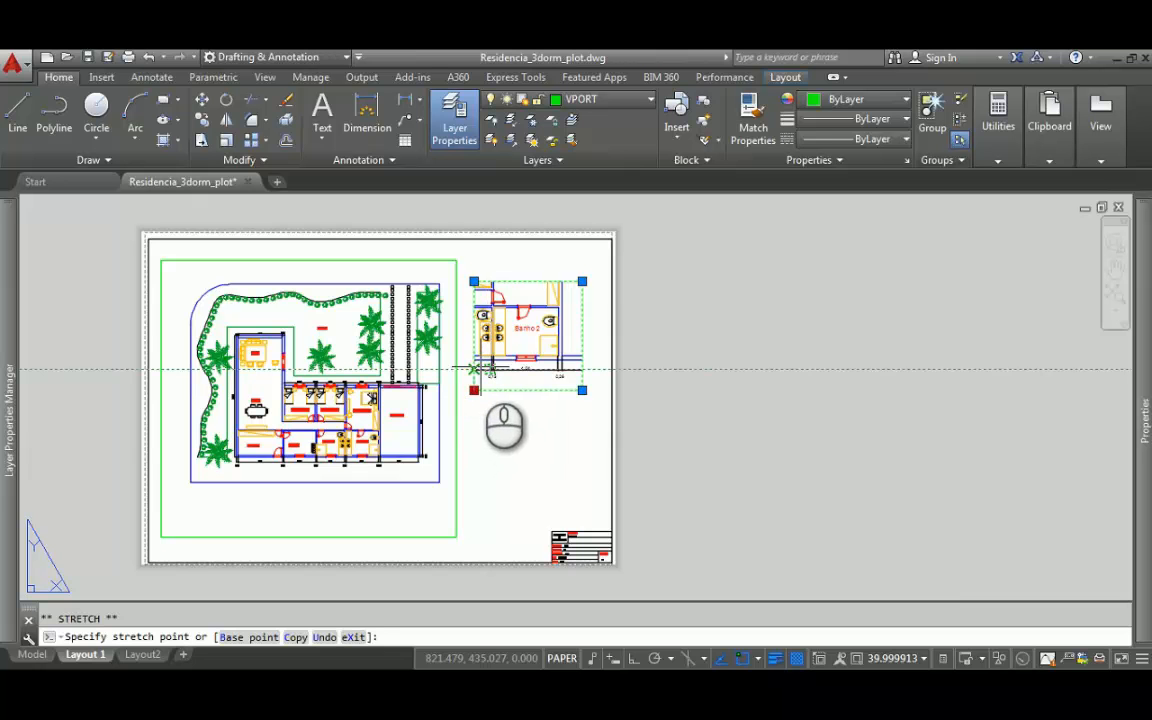
click(477, 368)
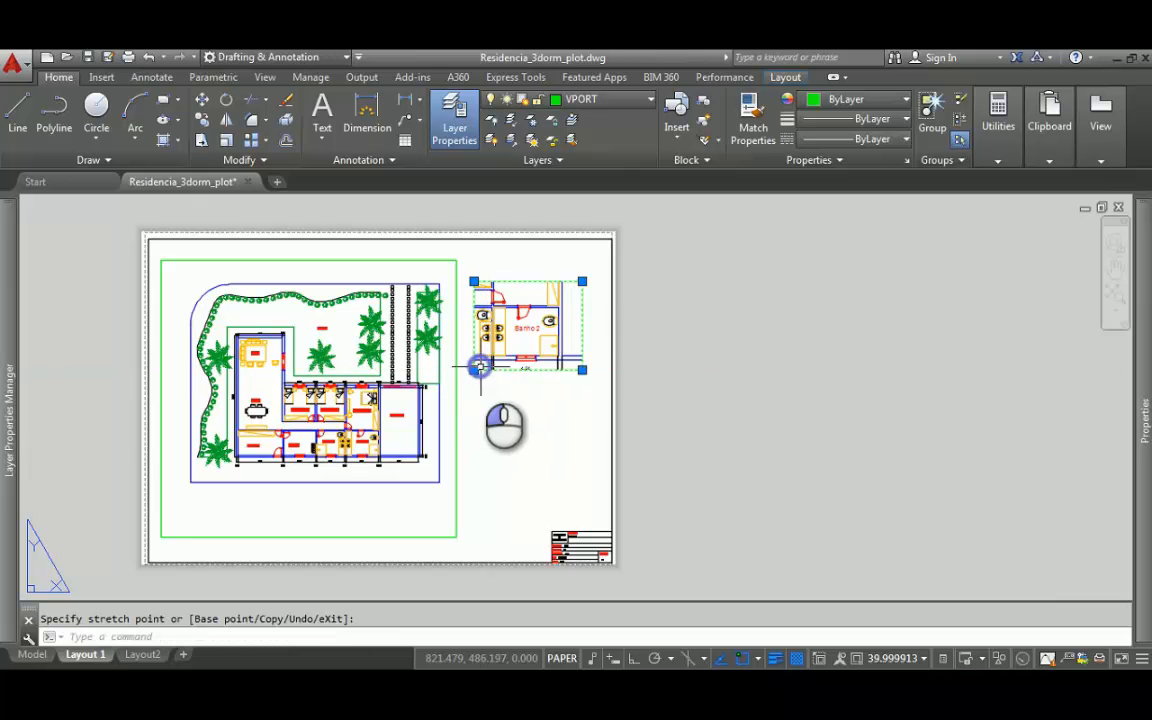
Step: Crop the small viewport's upper, right and left edges around Banho 2, extend its lower edge past the dimensions, and clear the selection
click(582, 299)
click(582, 369)
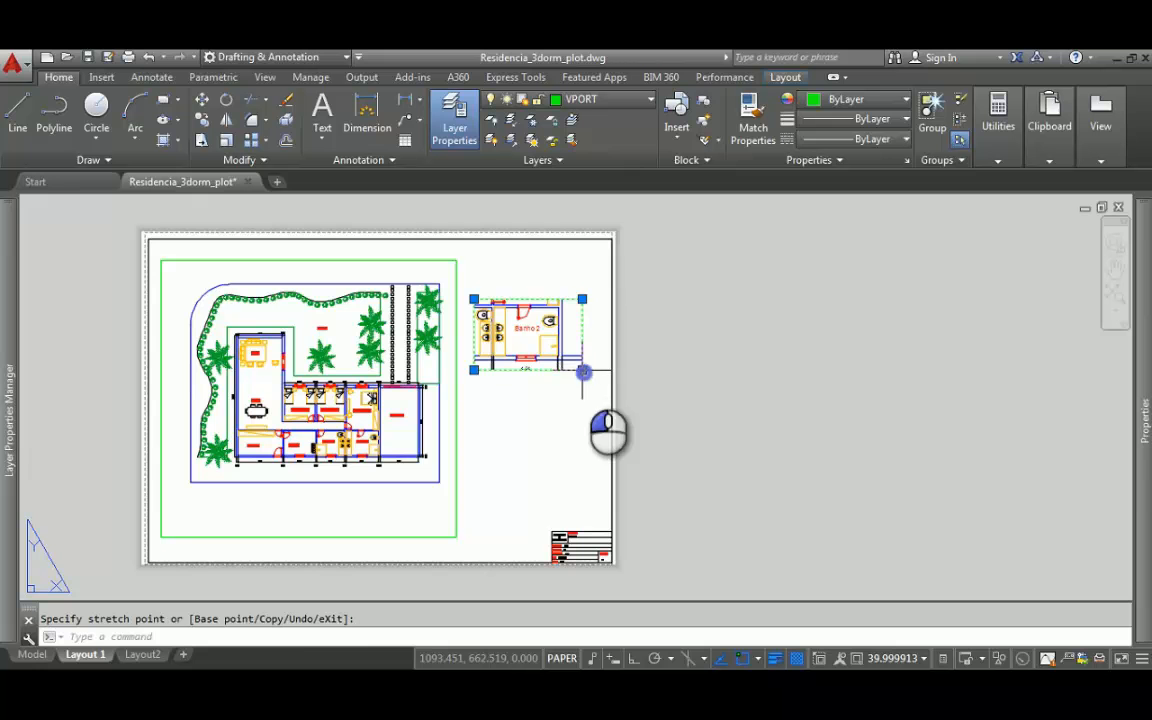
click(569, 370)
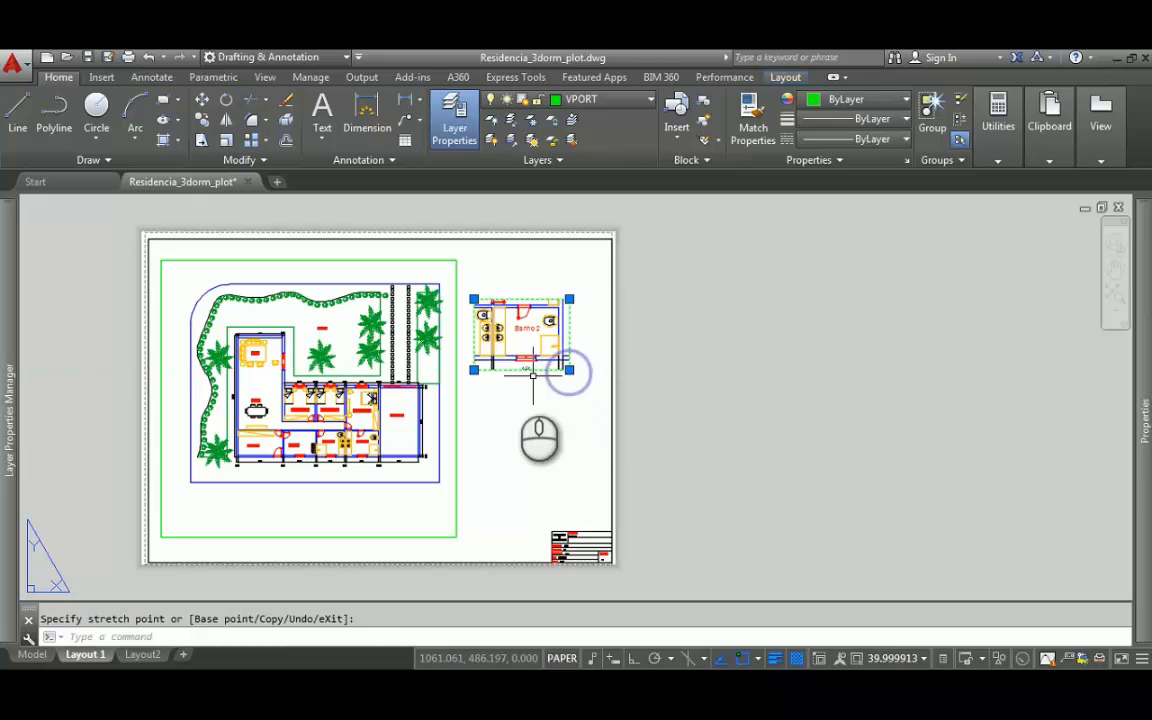
click(474, 370)
click(486, 381)
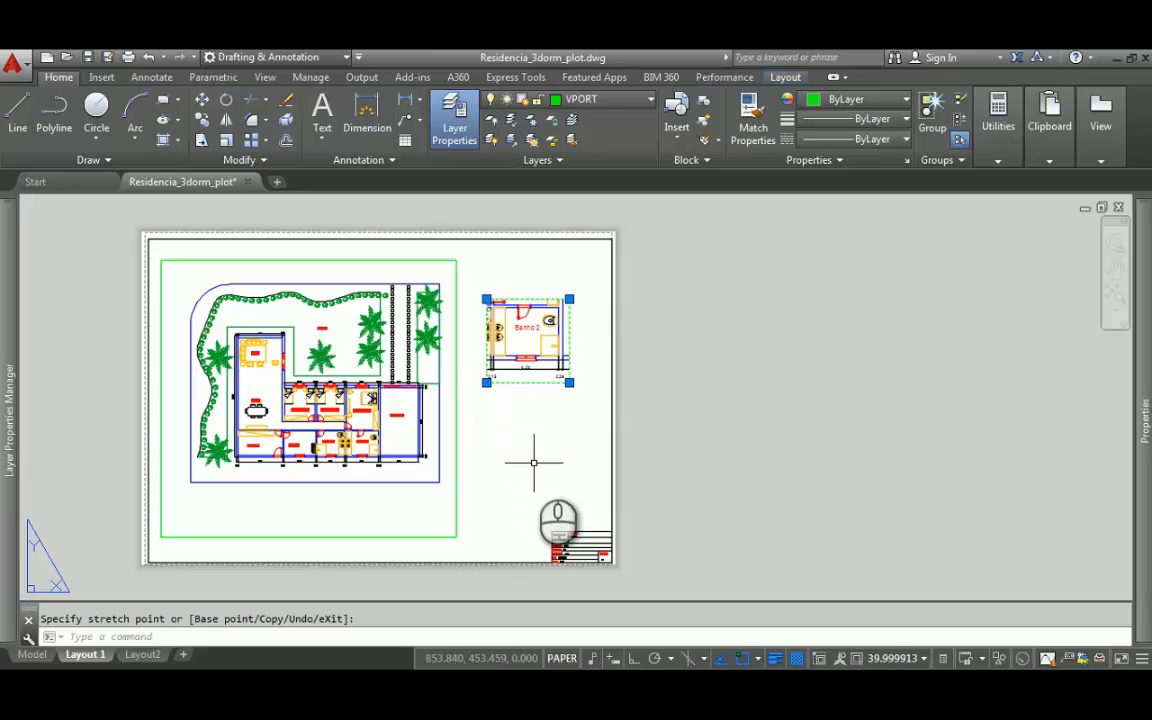
key(Escape)
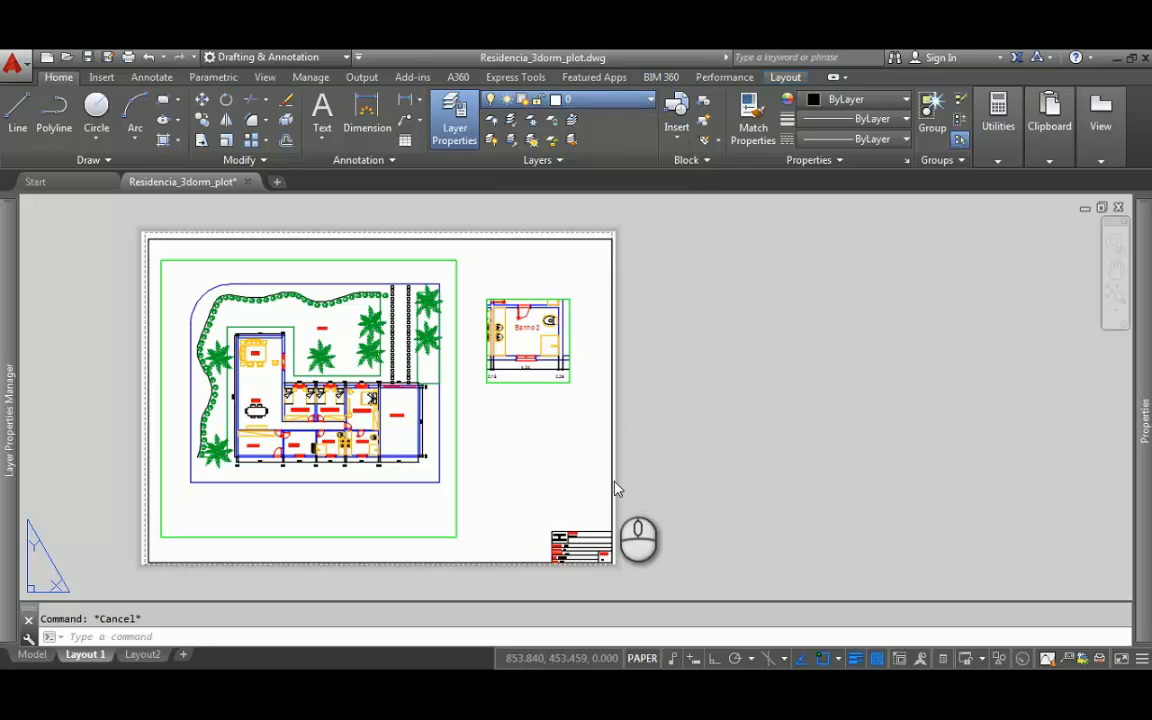
Step: Turn off the VPORT layer to hide the viewport frames, and preview the Layout 1 plot with the Folha A0 page setup
click(488, 485)
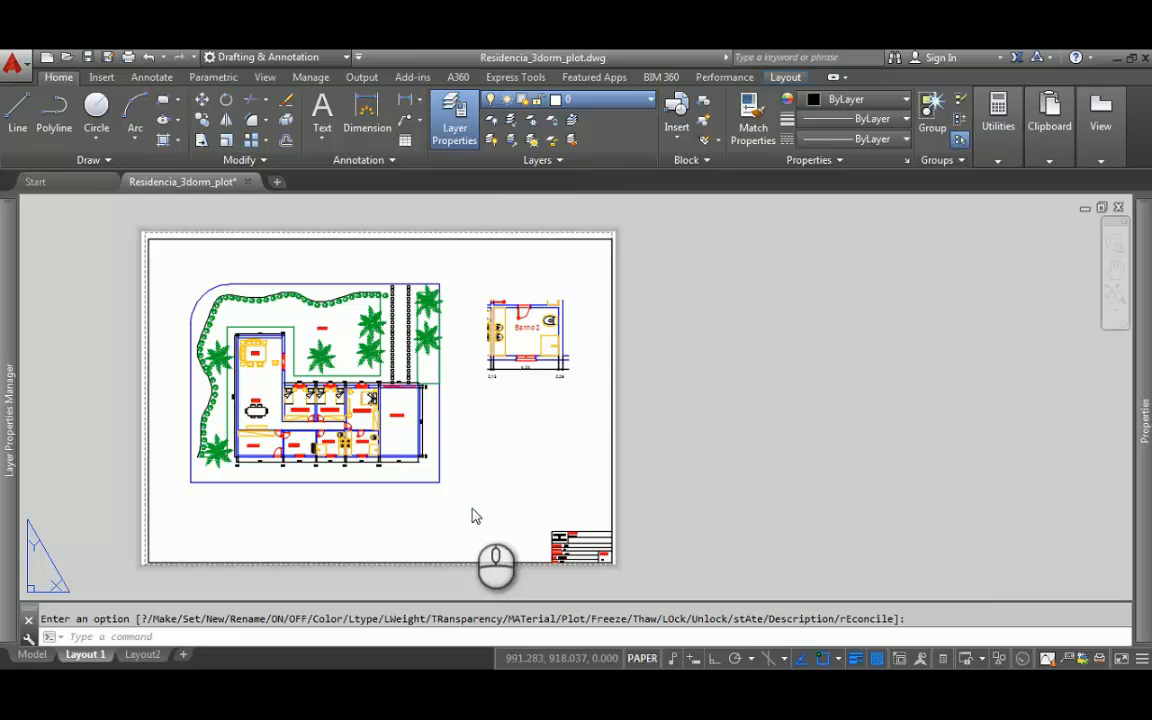
click(471, 507)
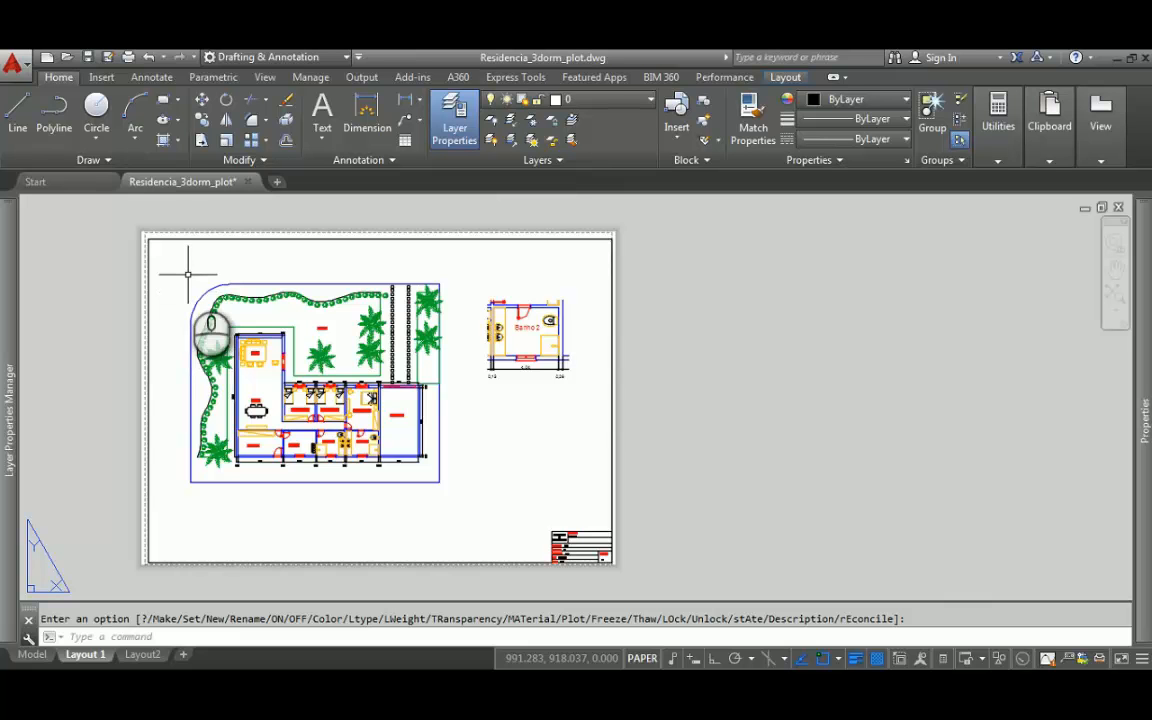
click(128, 58)
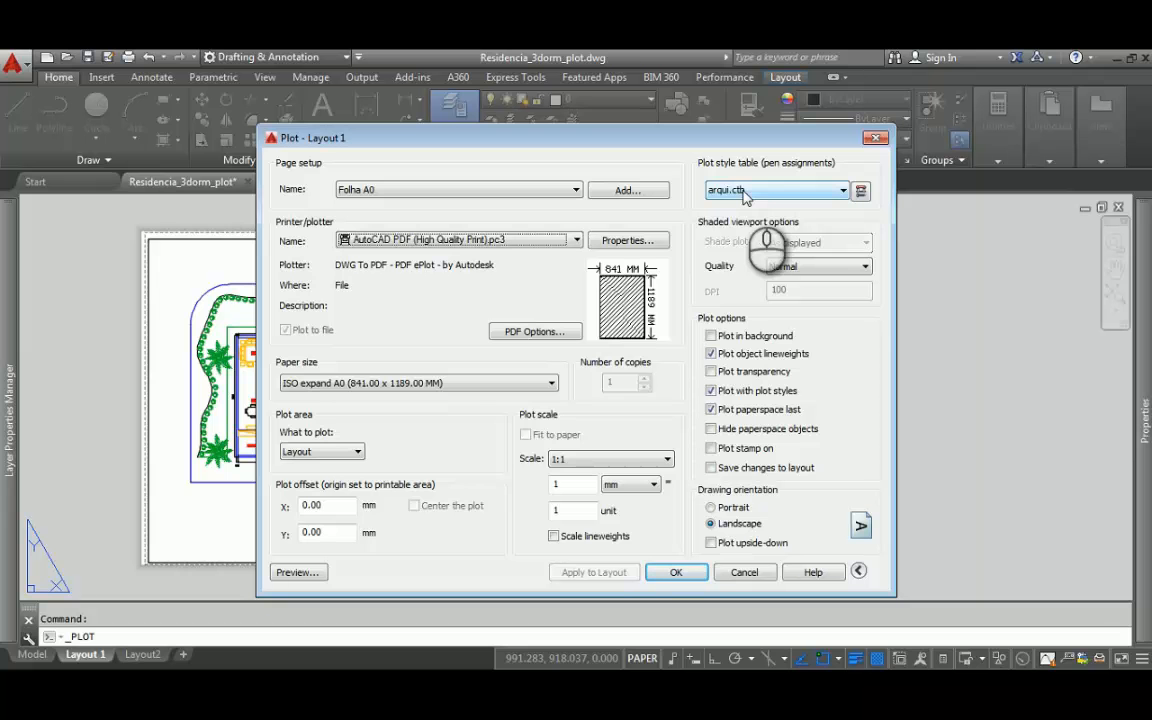
click(309, 578)
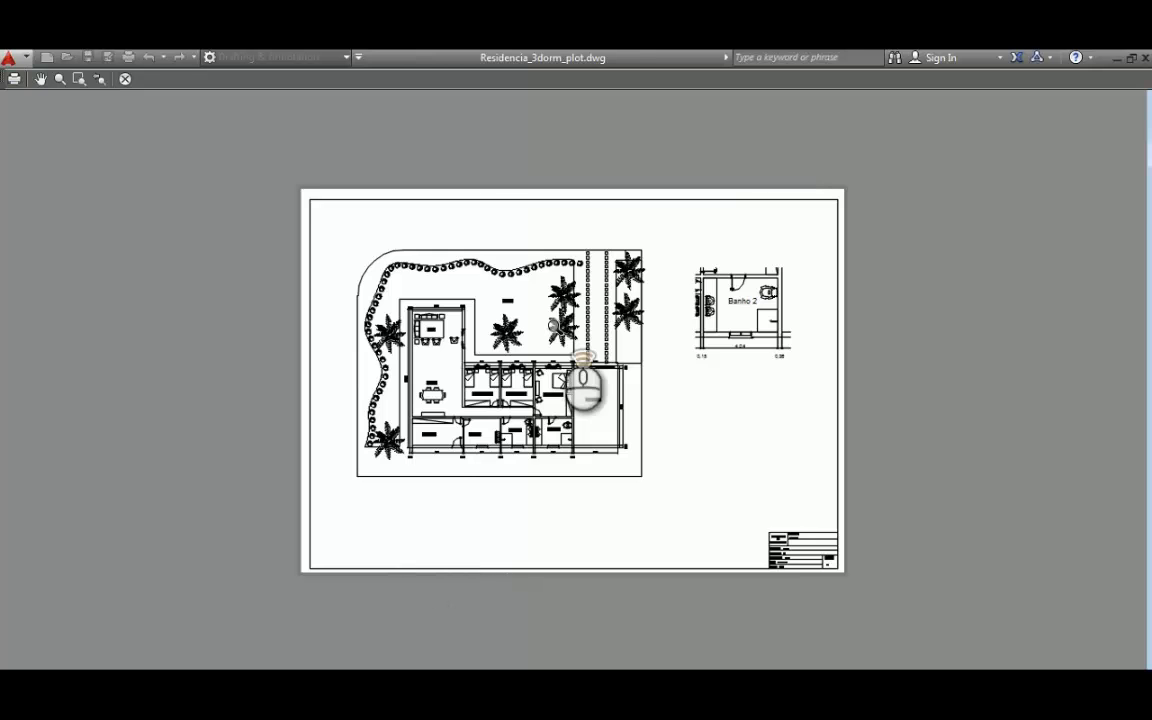
scroll(593, 520, up, 6)
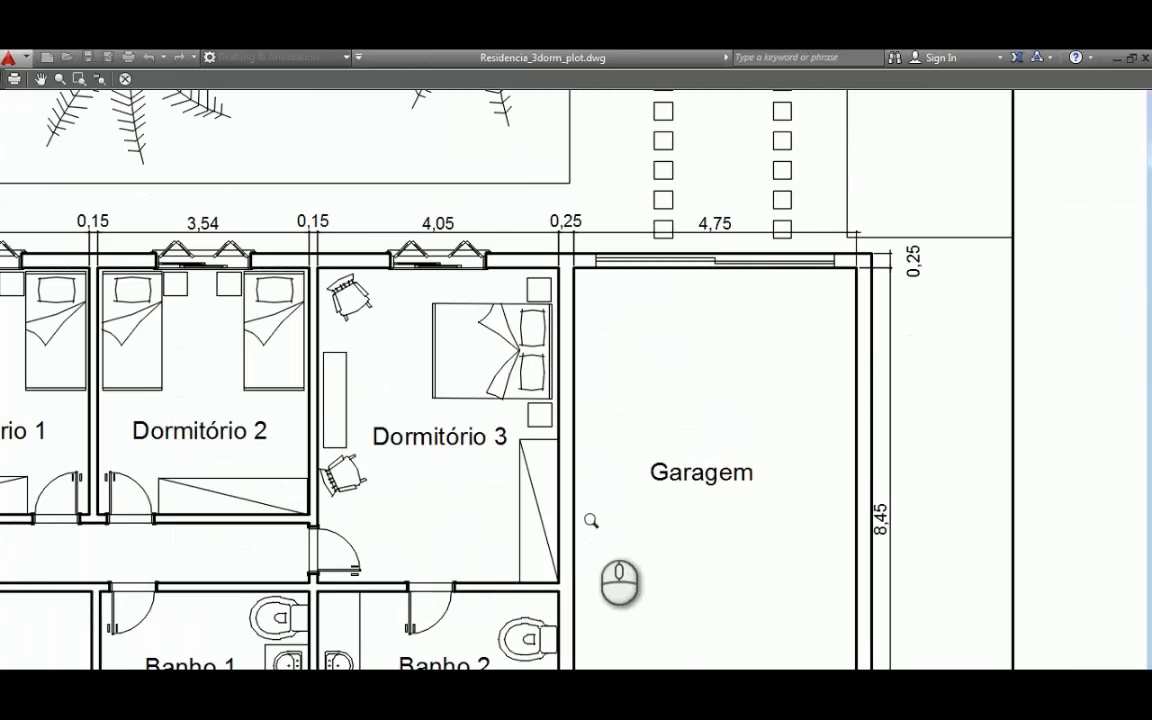
Step: Plot the layout from the preview, save the PDF as Residencia_3dorm_plot-Layout in Documentos, and view the resulting plan
right_click(629, 358)
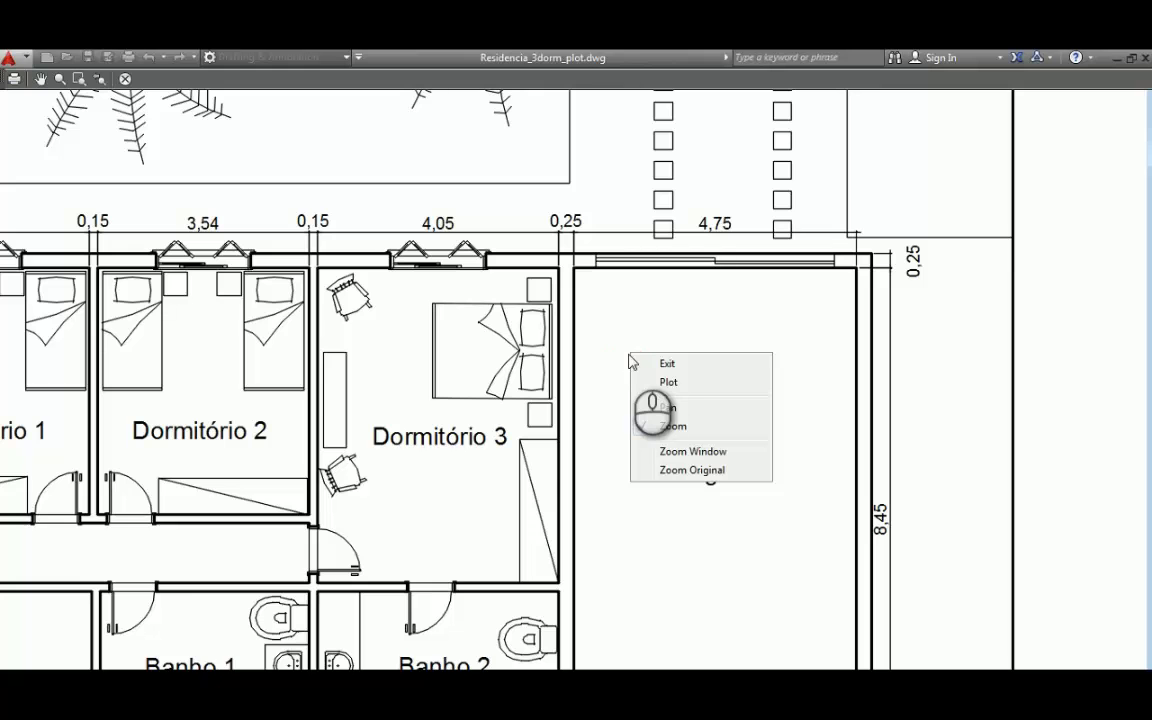
click(672, 384)
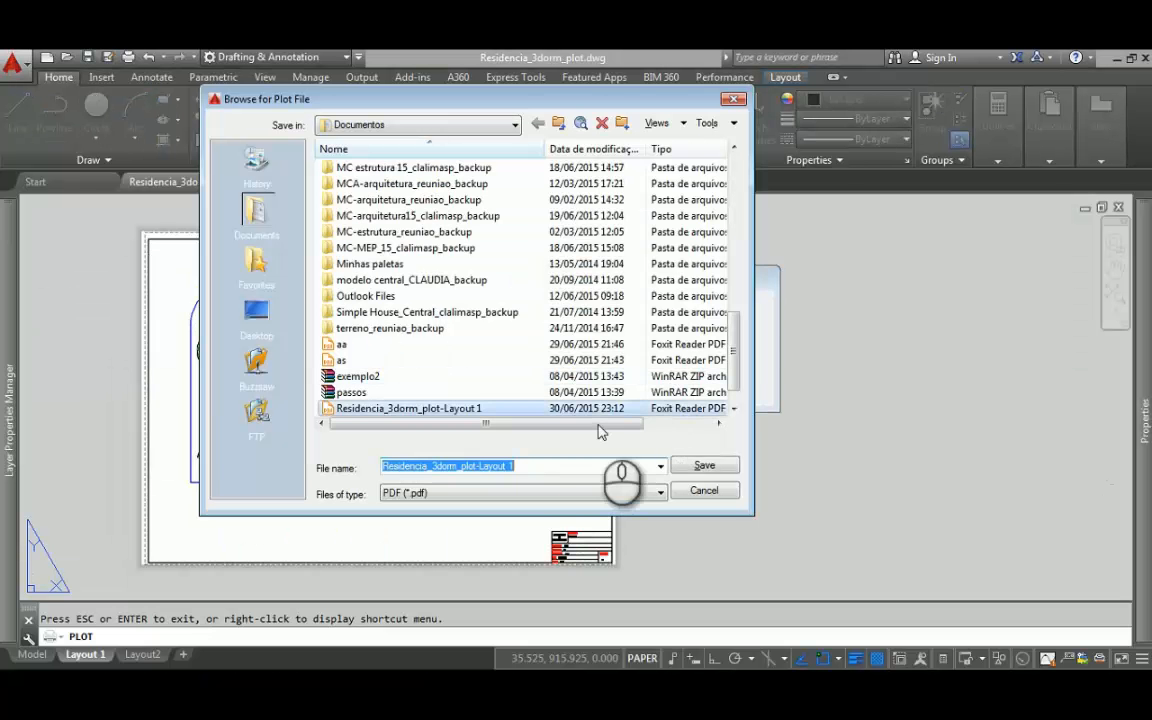
click(576, 466)
key(BackSpace)
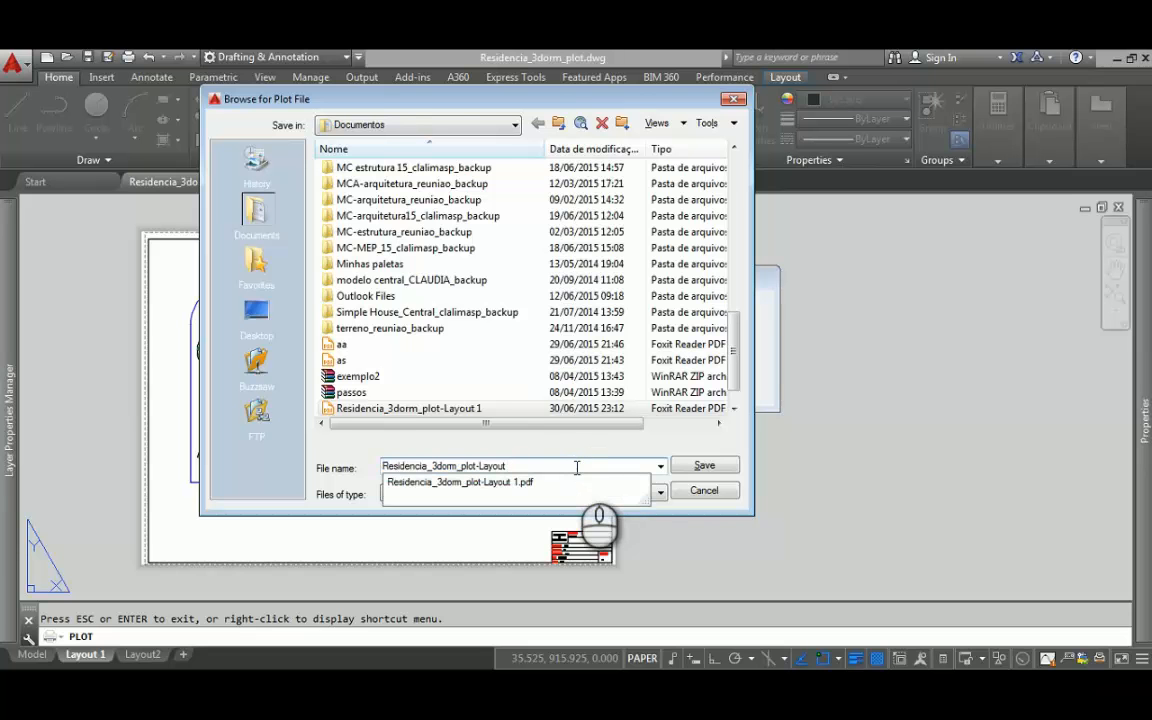
click(705, 467)
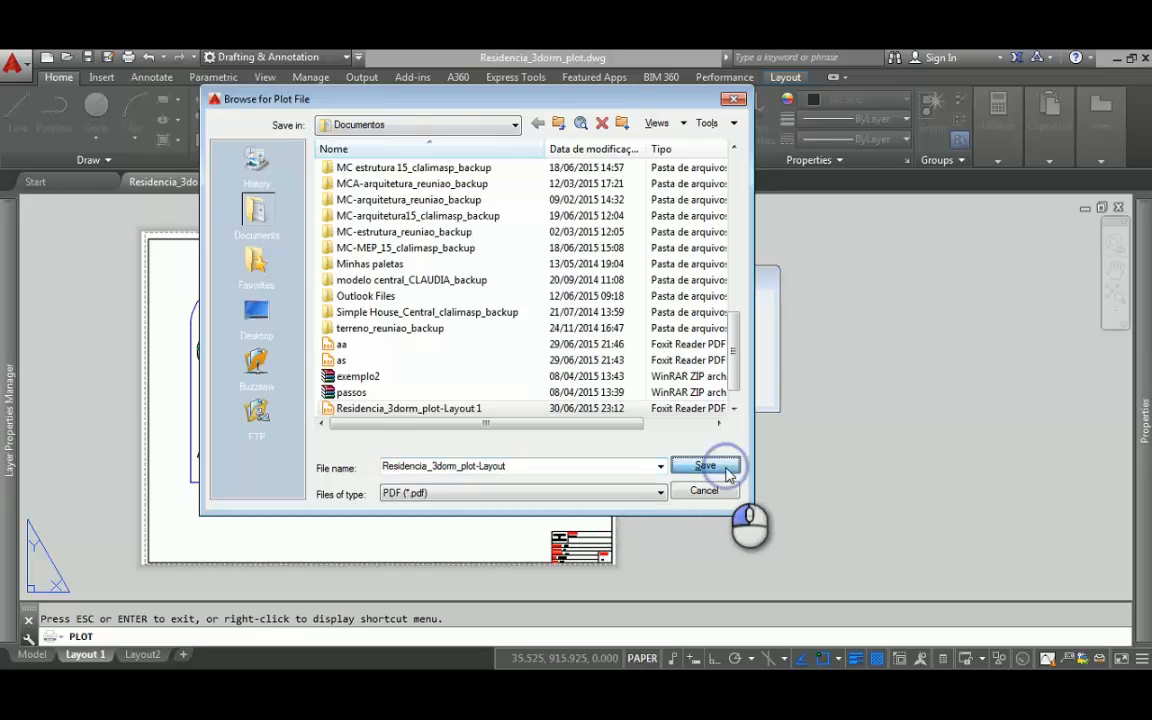
click(732, 385)
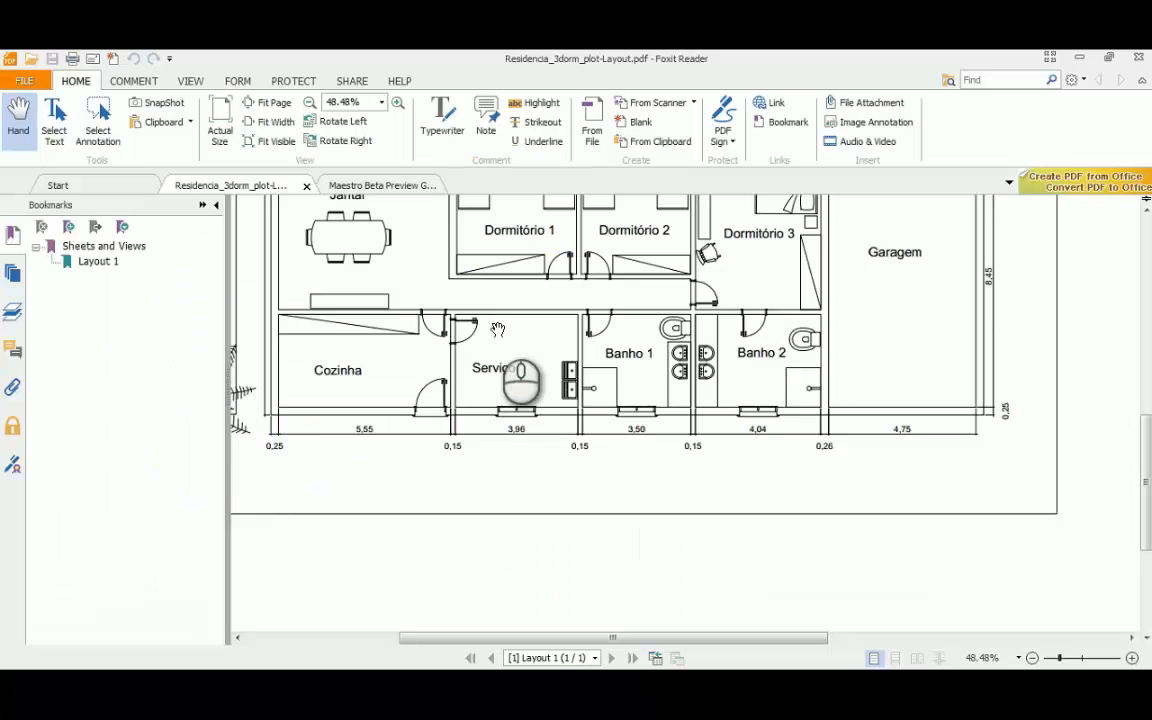
scroll(611, 410, up, 4)
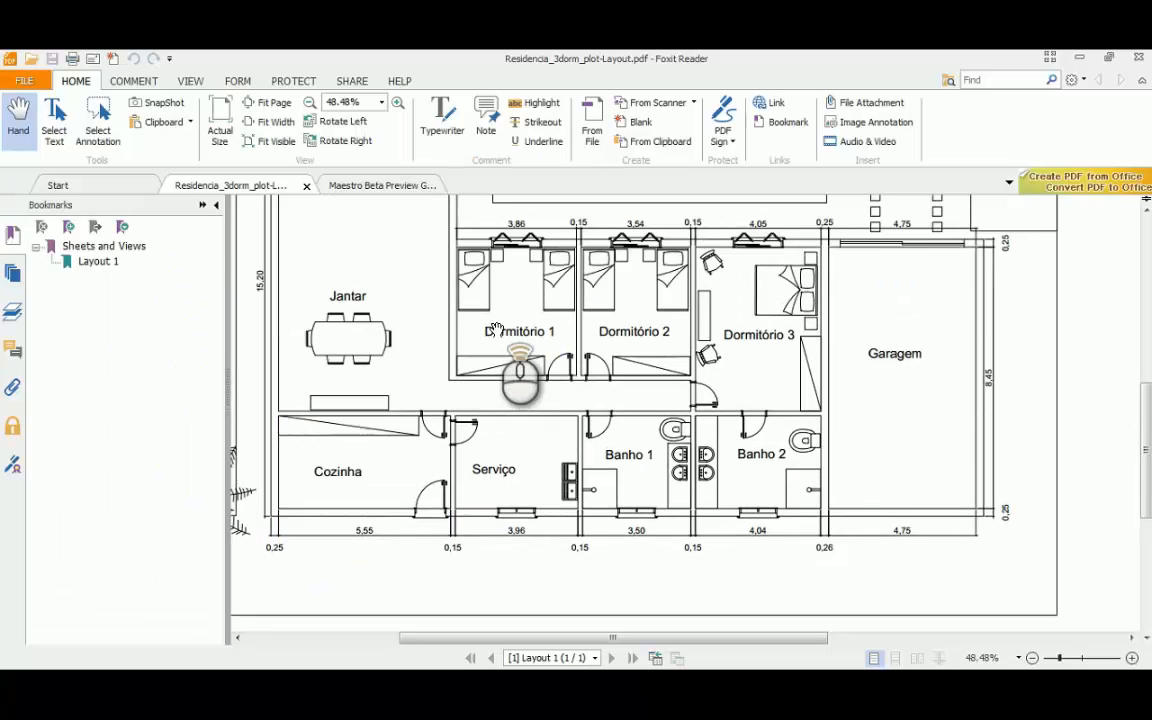